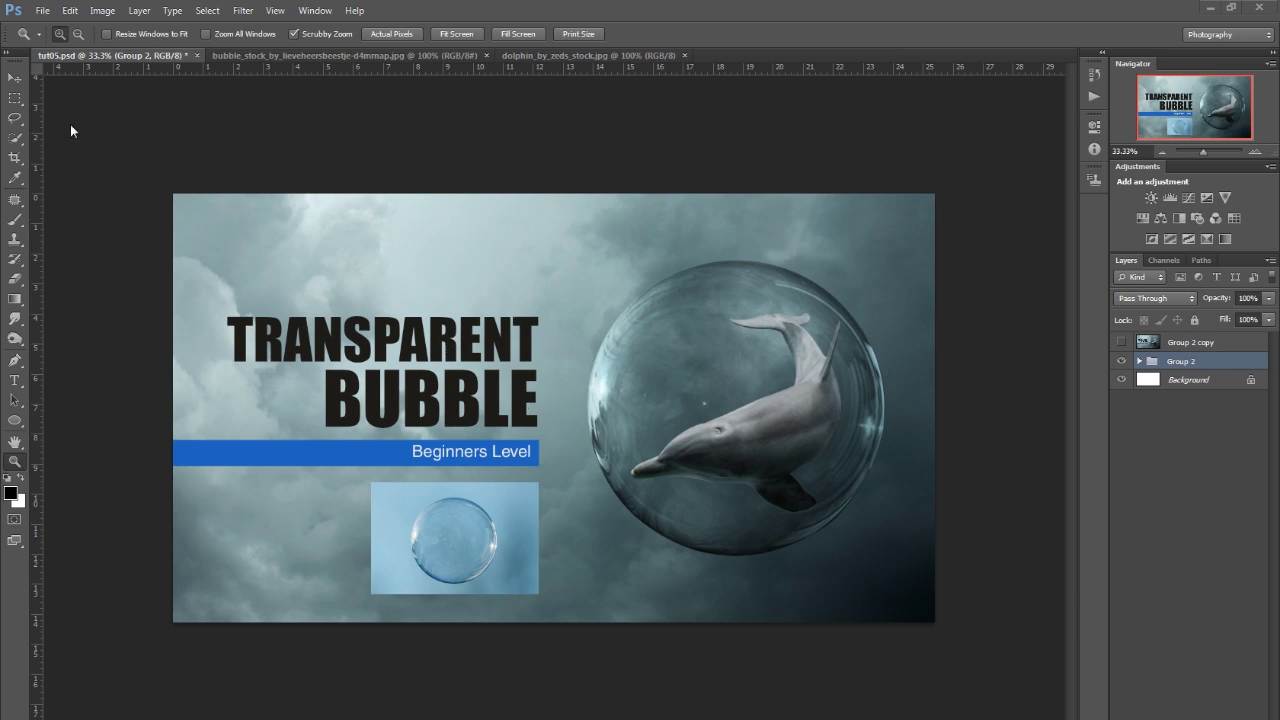
# Step: Create a new 3000 × 1600 px document at 300 ppi
pyautogui.click(15, 78)
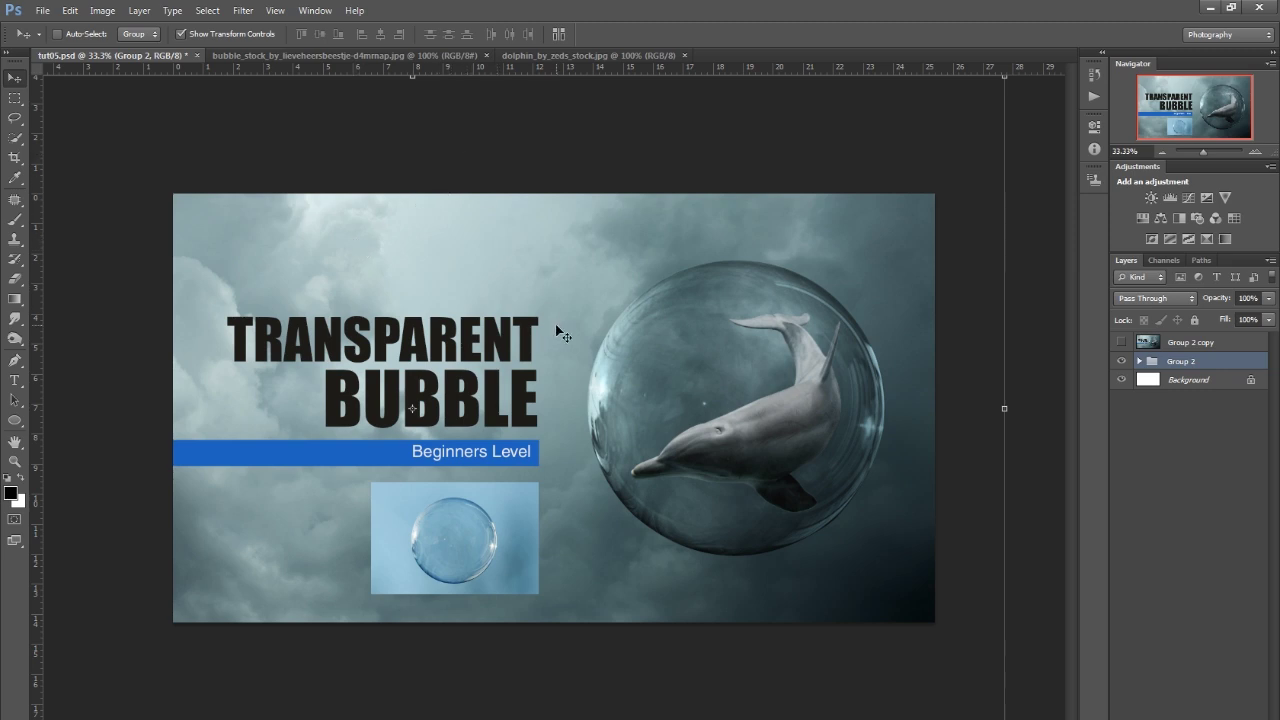
pyautogui.click(40, 12)
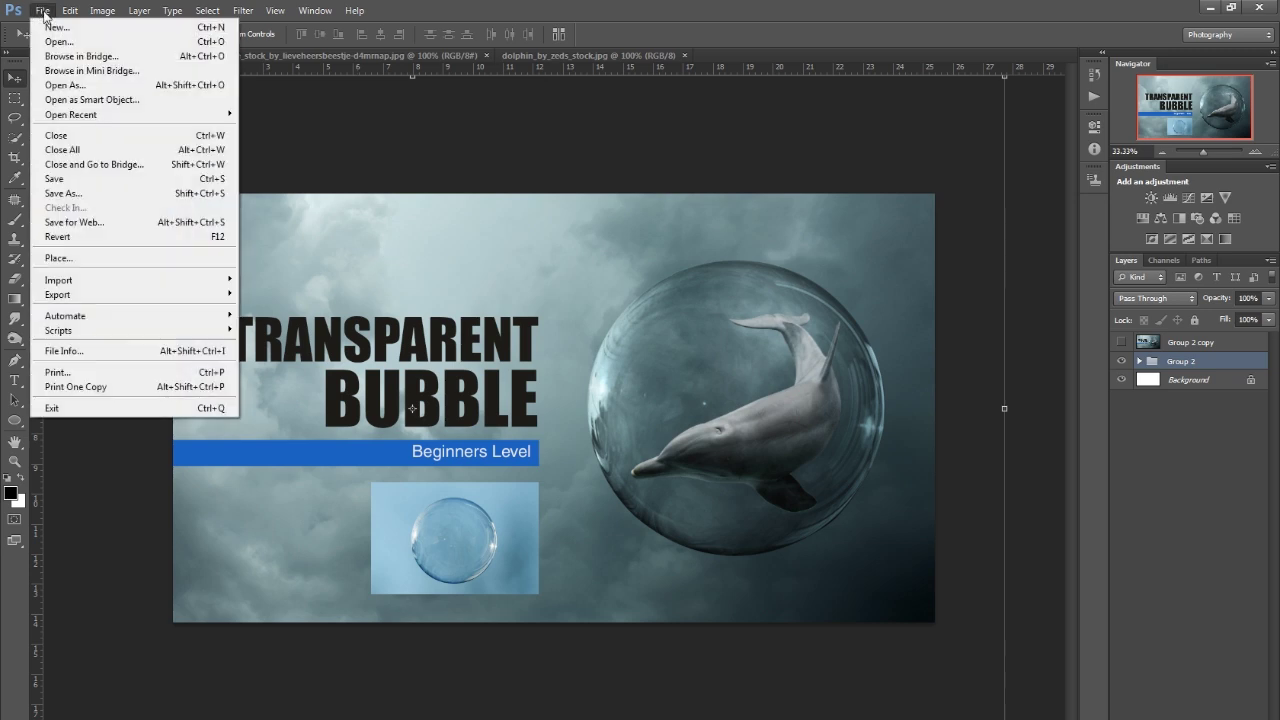
pyautogui.click(70, 22)
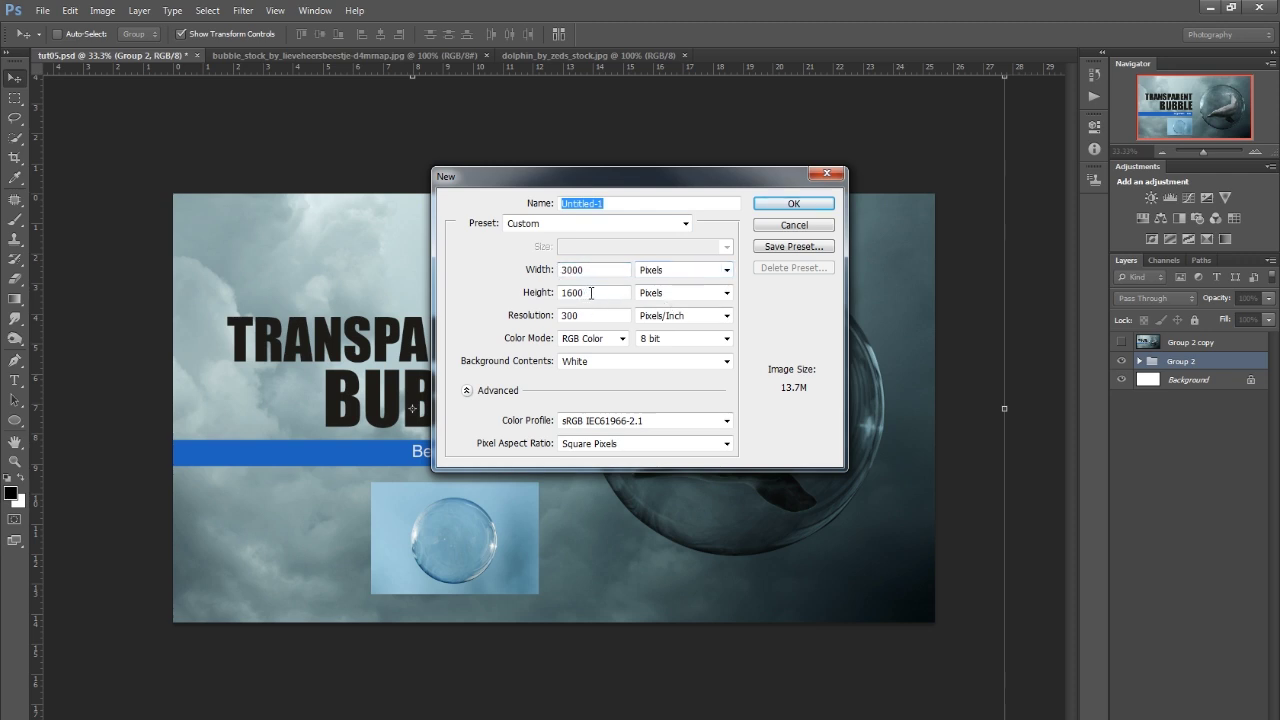
pyautogui.click(788, 205)
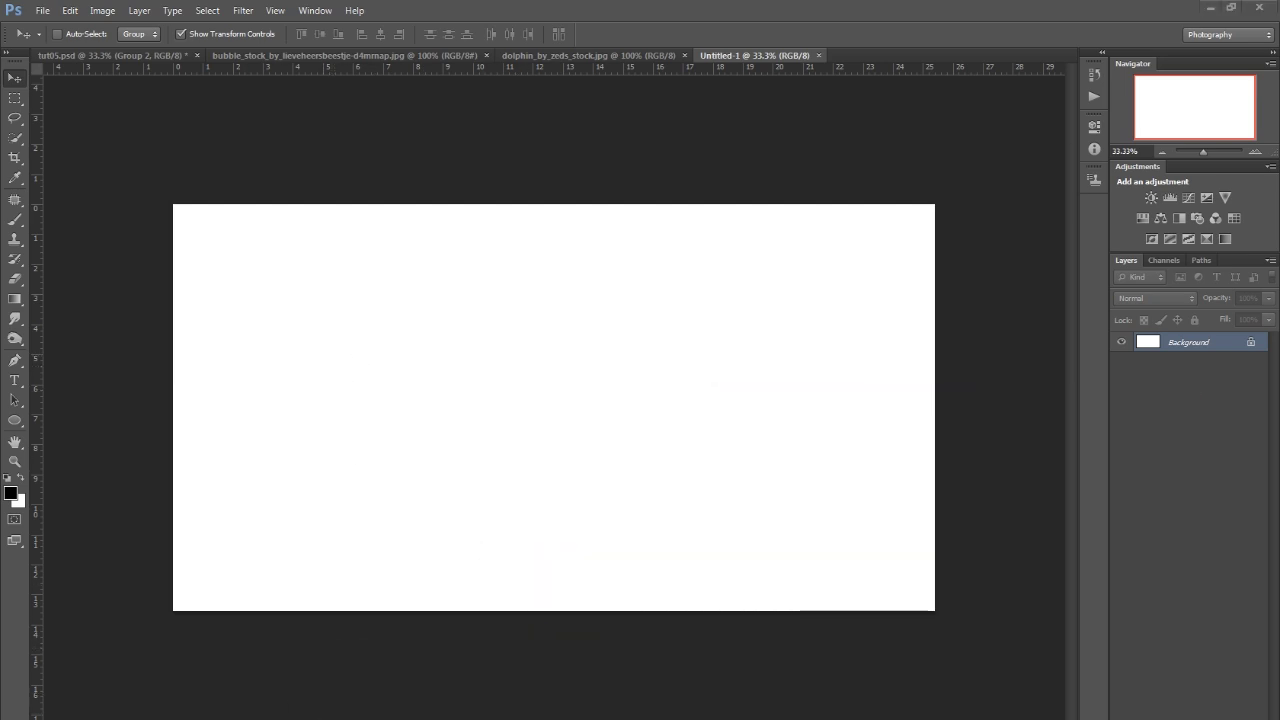
# Step: Place the mad_sky_8 cloud photo and scale it to 27.67% to cover the canvas
pyautogui.moveTo(1272, 590); pyautogui.dragTo(584, 486)
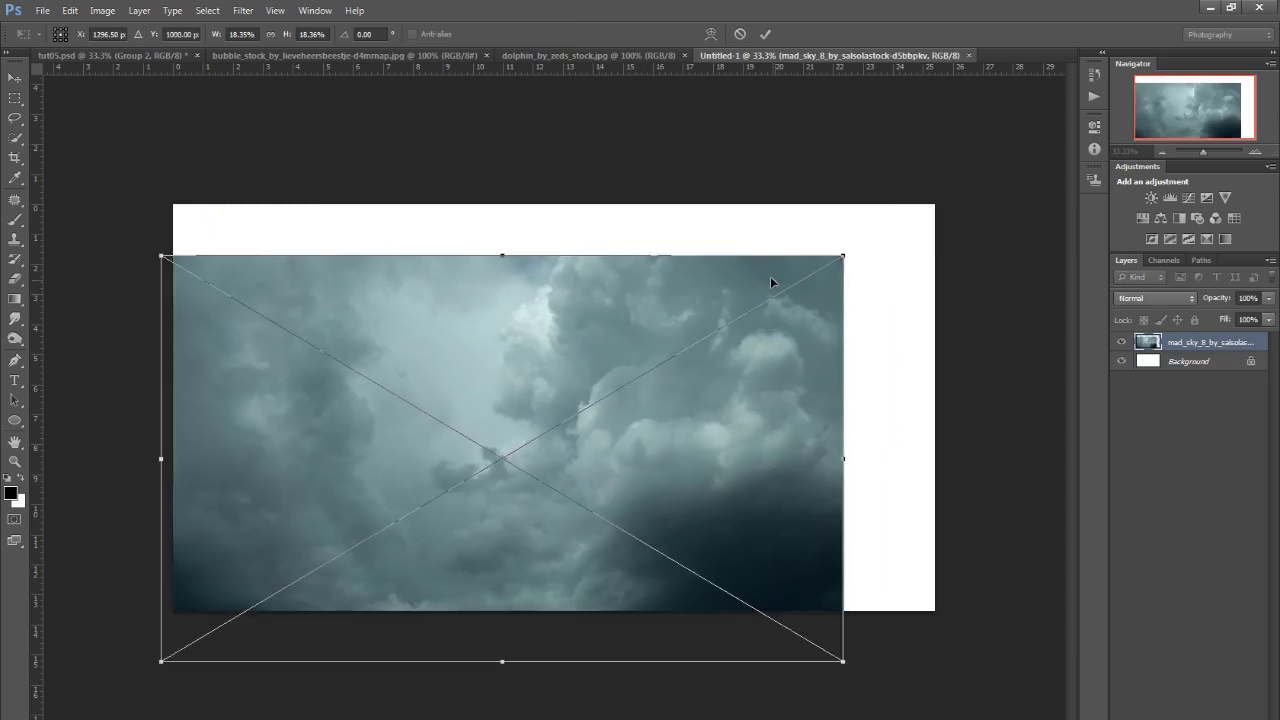
pyautogui.moveTo(843, 256); pyautogui.dragTo(1086, 80)
pyautogui.moveTo(903, 274); pyautogui.dragTo(820, 381)
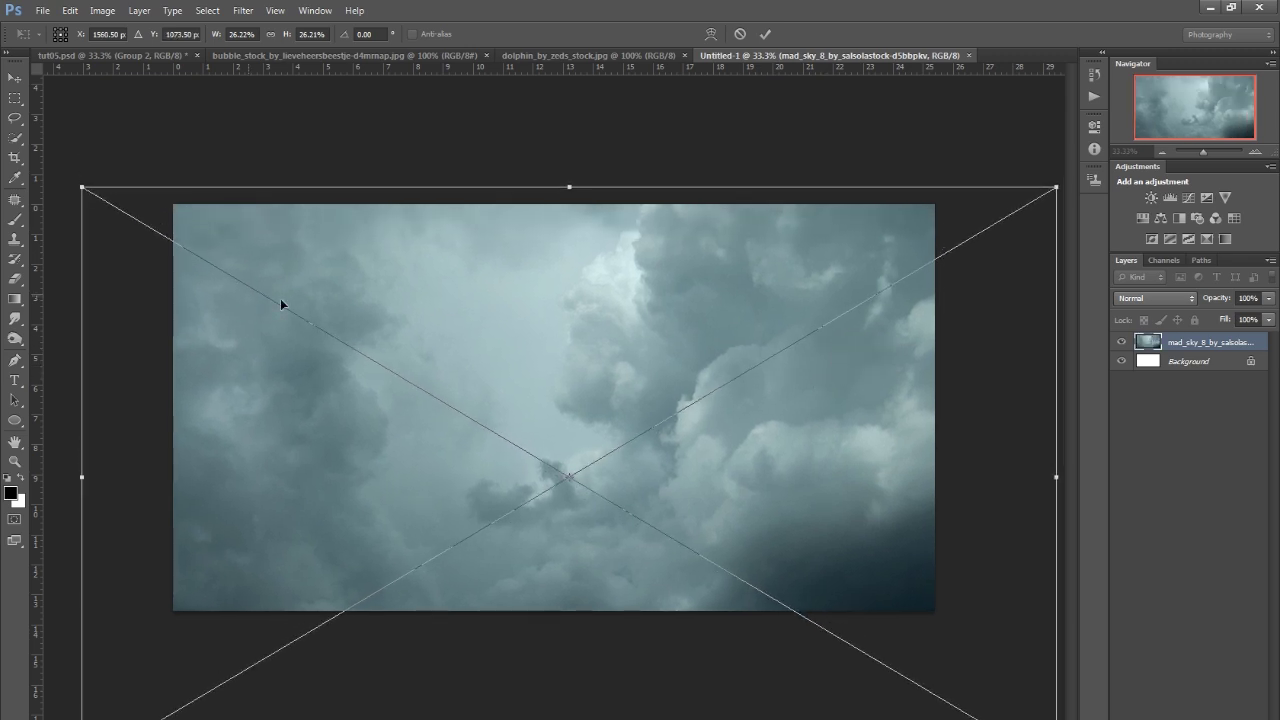
pyautogui.moveTo(84, 188); pyautogui.dragTo(37, 146)
pyautogui.moveTo(445, 275); pyautogui.dragTo(449, 317)
pyautogui.click(15, 80)
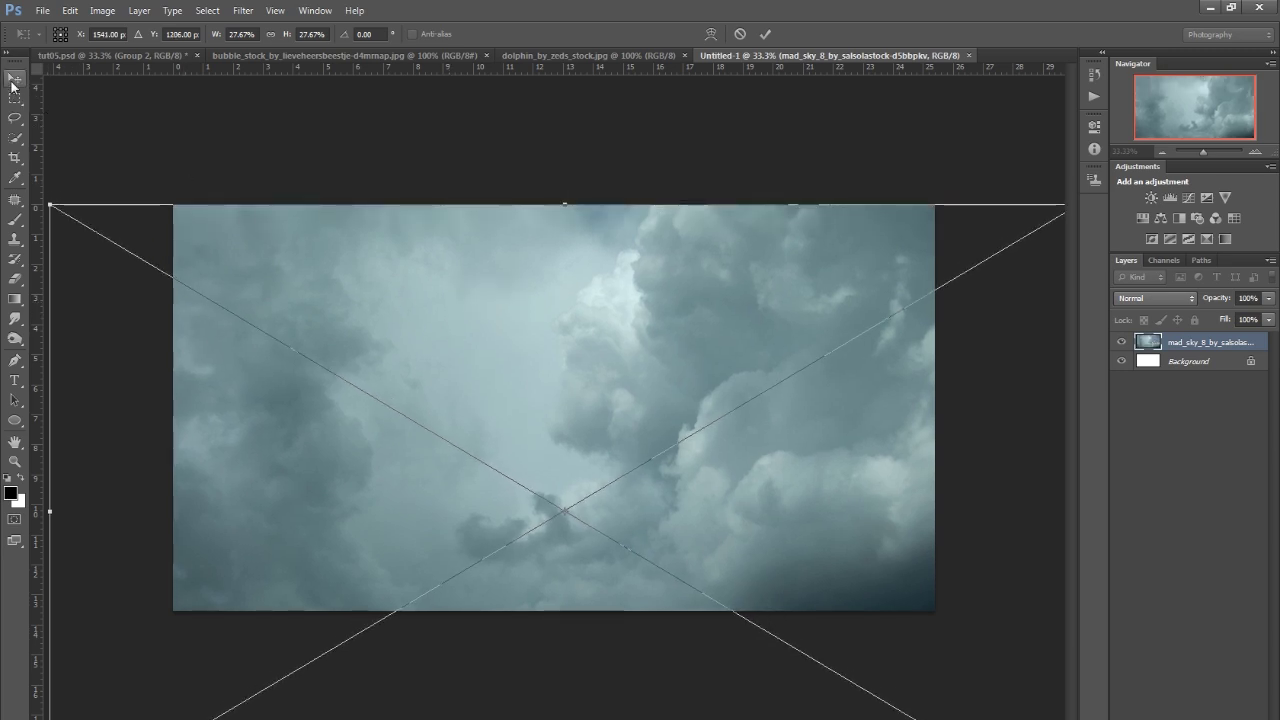
pyautogui.click(568, 294)
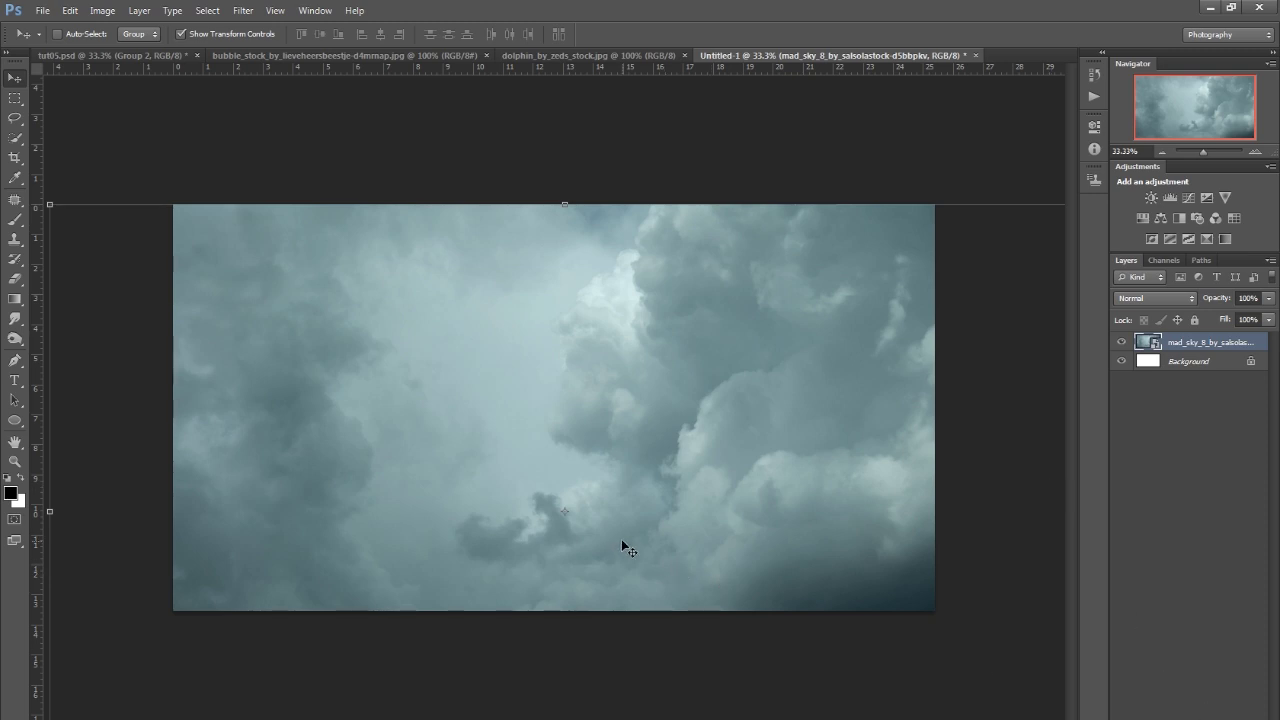
# Step: Duplicate the sky layer and set the copy to Multiply at about 34% opacity
pyautogui.click(139, 10)
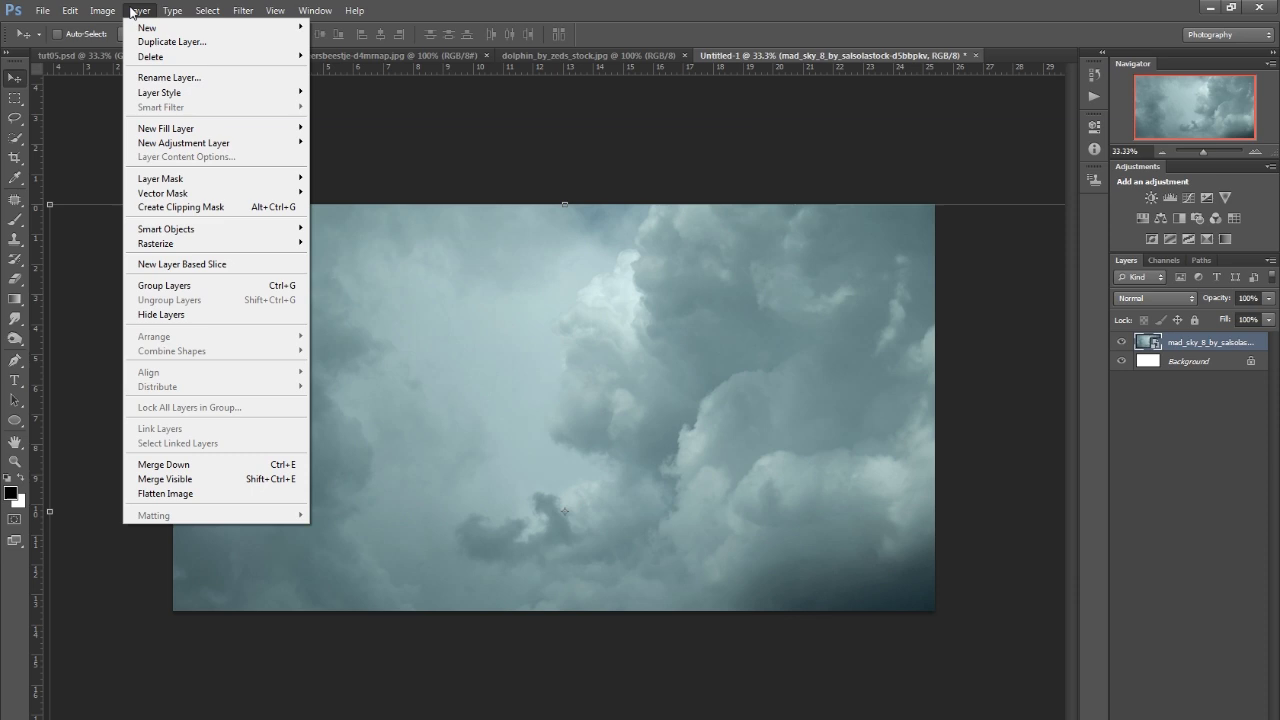
pyautogui.click(151, 42)
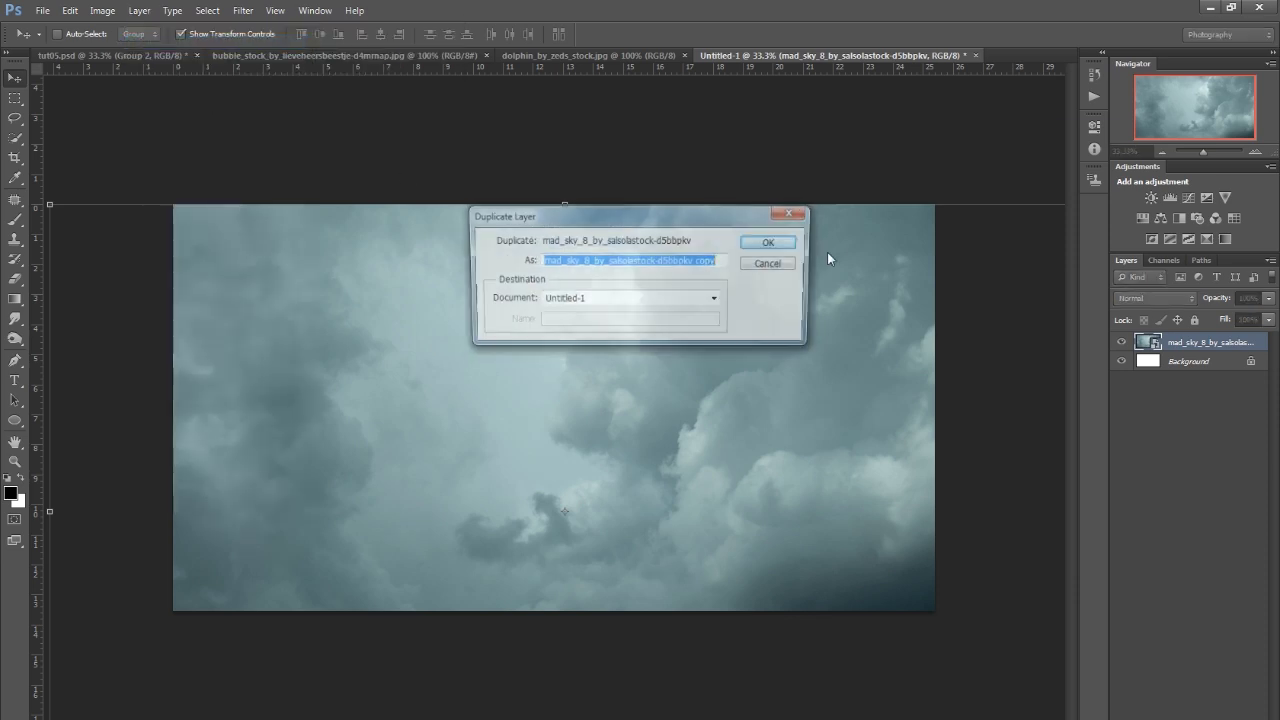
pyautogui.click(778, 242)
pyautogui.click(1138, 300)
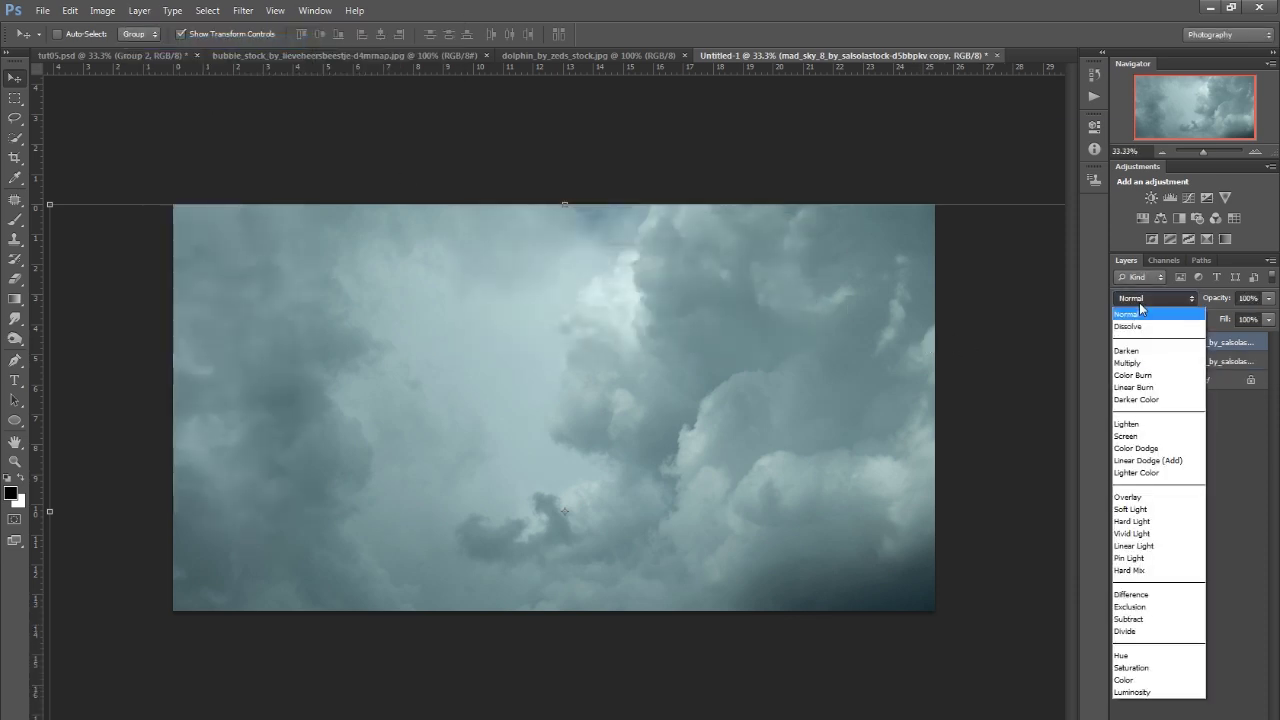
pyautogui.click(1140, 352)
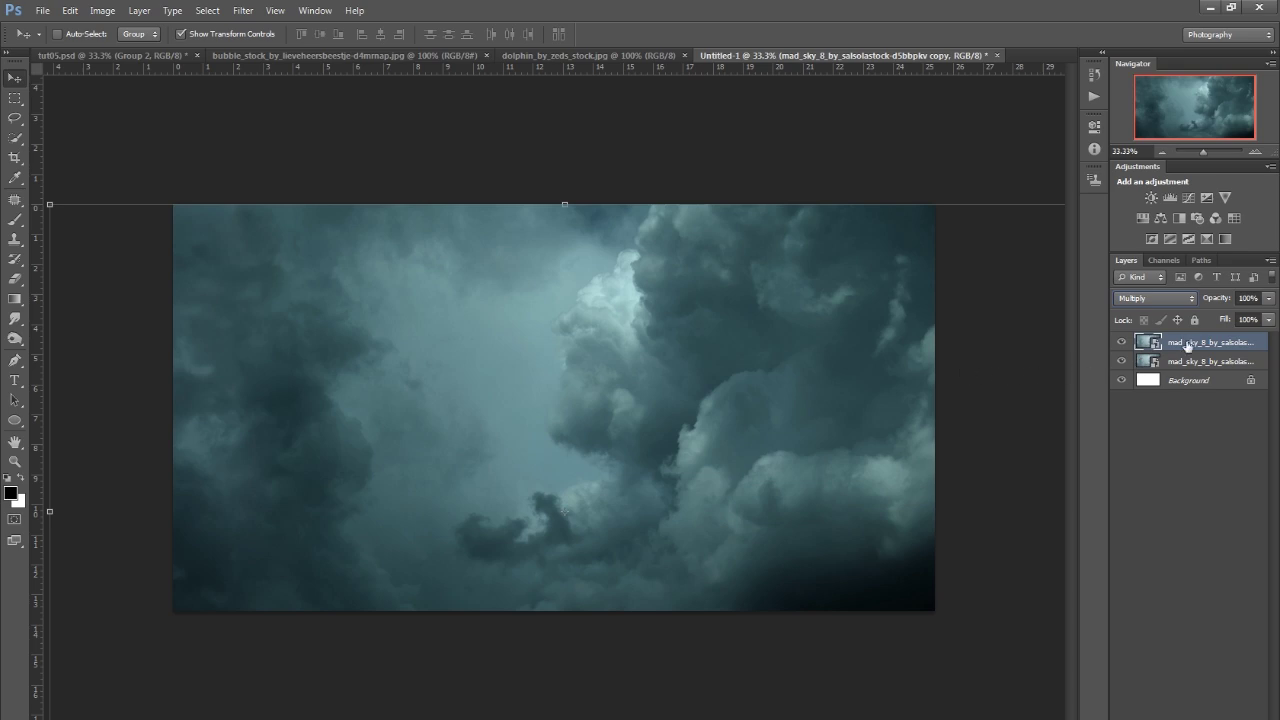
pyautogui.click(1269, 299)
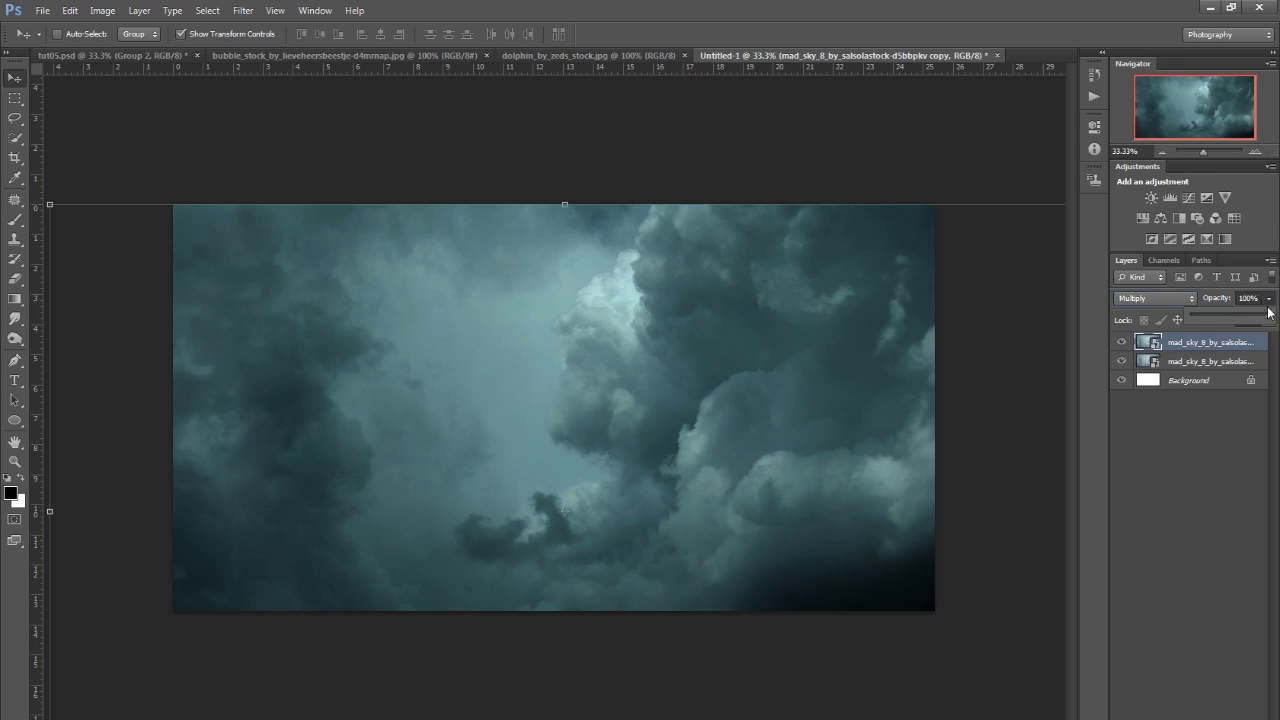
pyautogui.moveTo(1267, 318); pyautogui.dragTo(1218, 333)
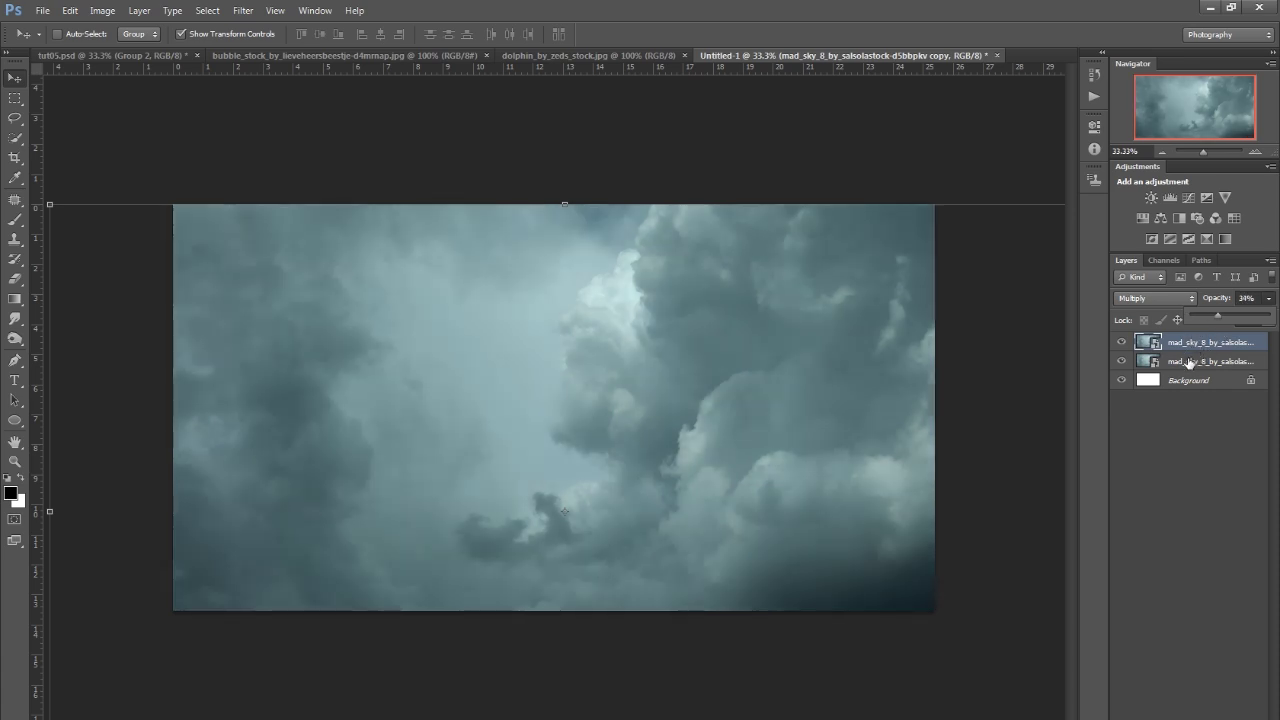
# Step: Merge the two sky layers into a single sky copy layer
pyautogui.keyDown('shift'); pyautogui.click(1188, 362); pyautogui.keyUp('shift')
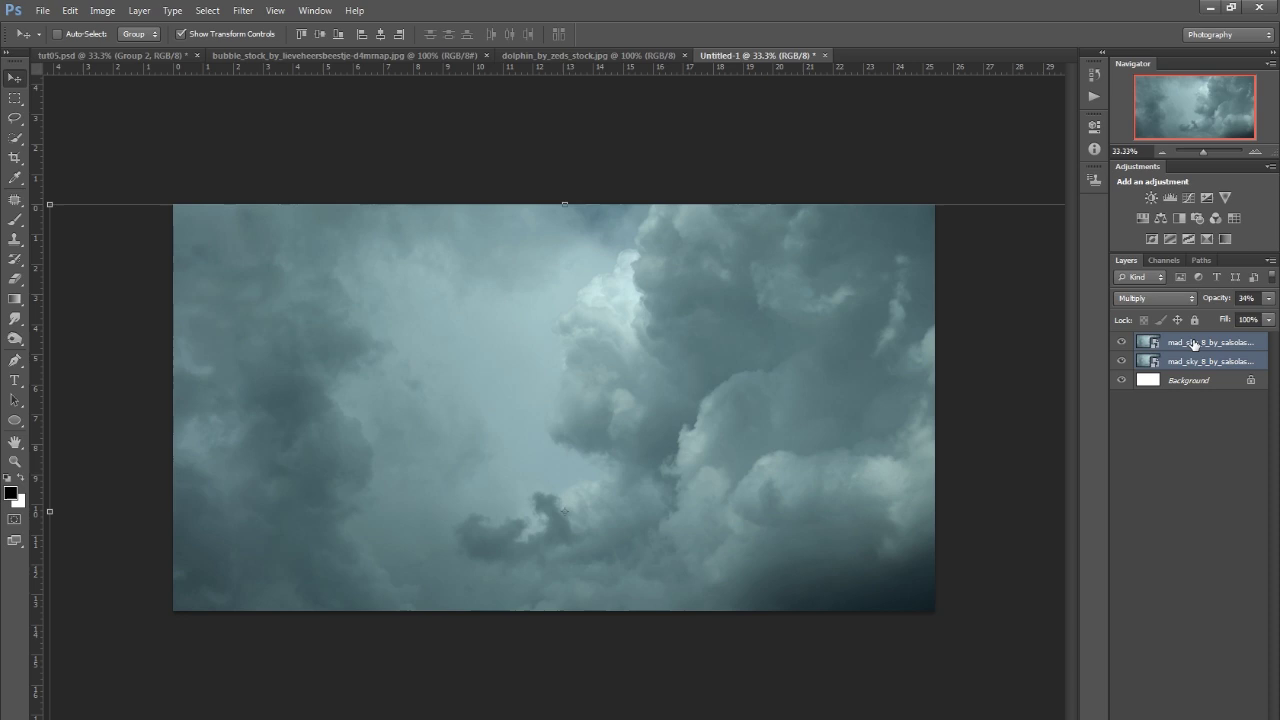
pyautogui.rightClick(1194, 344)
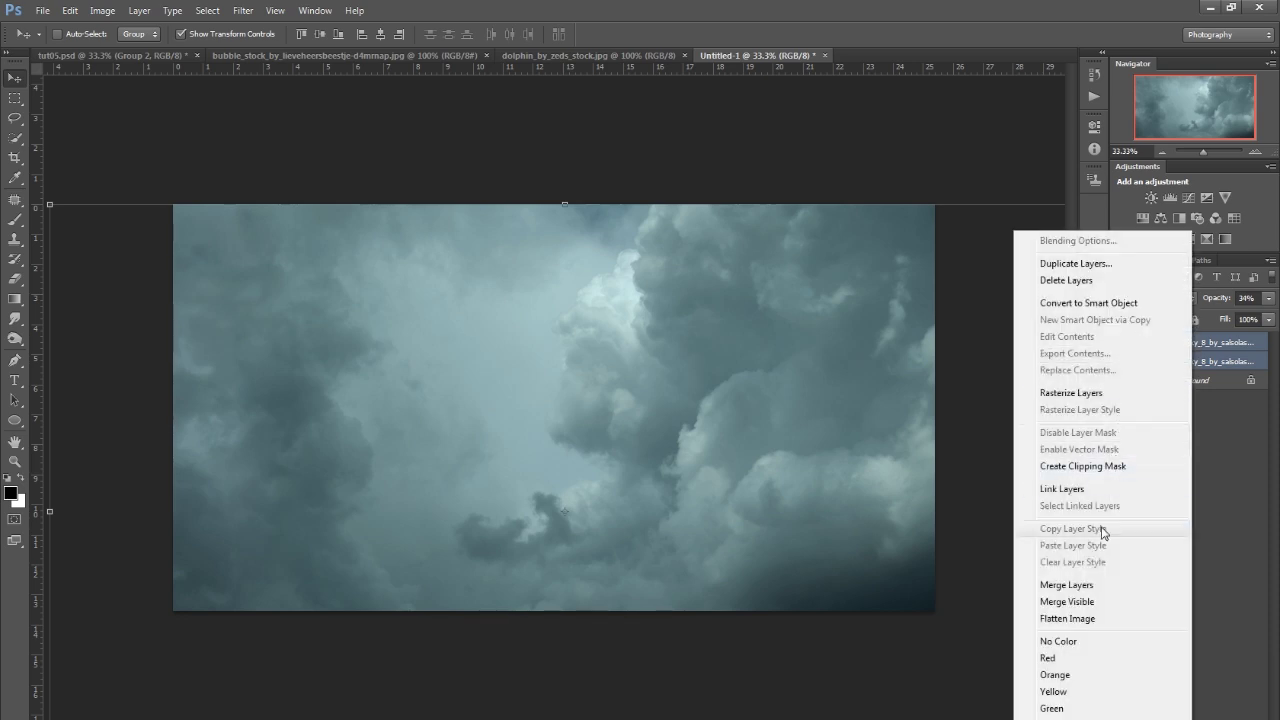
pyautogui.click(1066, 585)
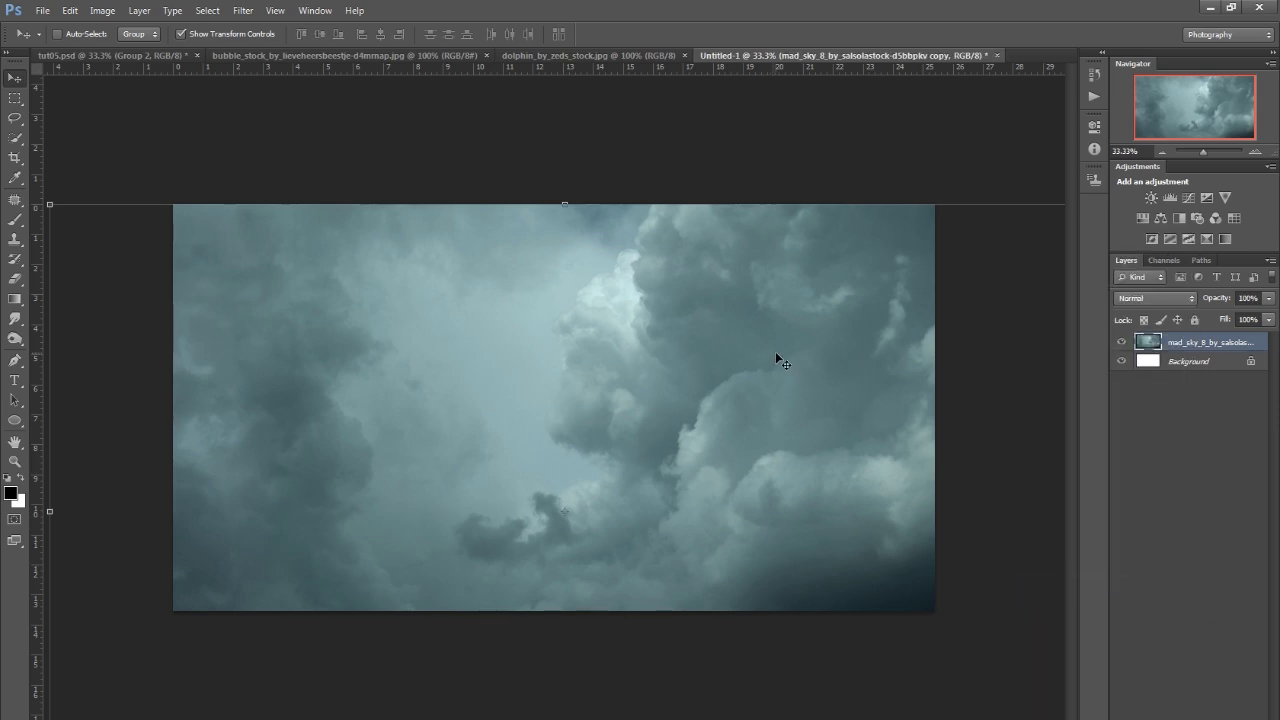
pyautogui.click(15, 461)
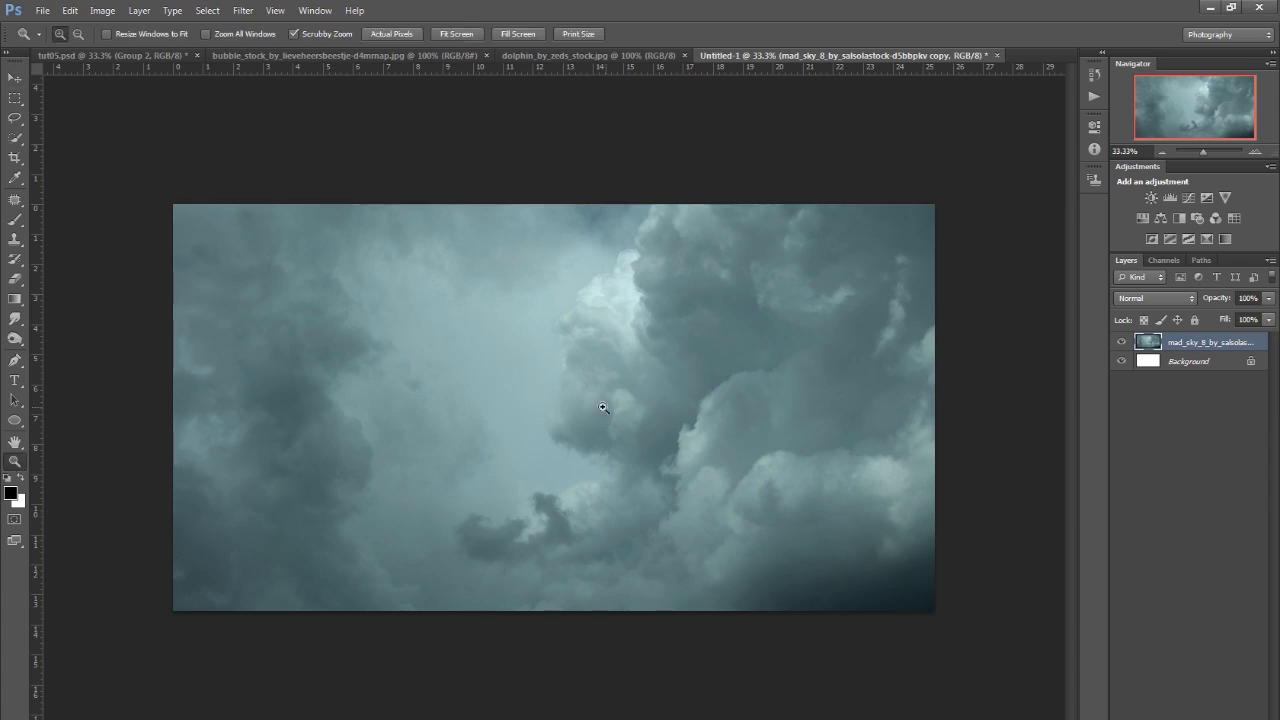
pyautogui.moveTo(619, 409); pyautogui.dragTo(610, 373)
# Step: Add a new empty Layer 1 above the sky
pyautogui.click(137, 11)
pyautogui.moveTo(230, 27)
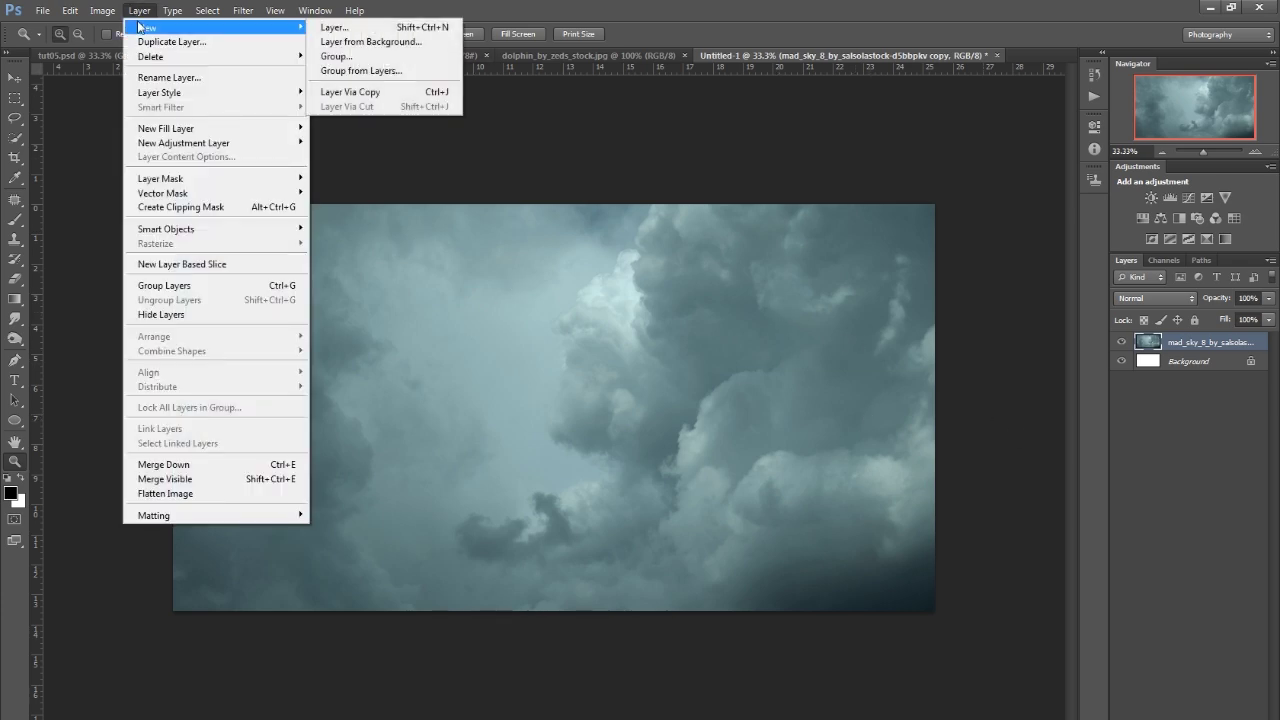
pyautogui.click(341, 27)
pyautogui.click(900, 214)
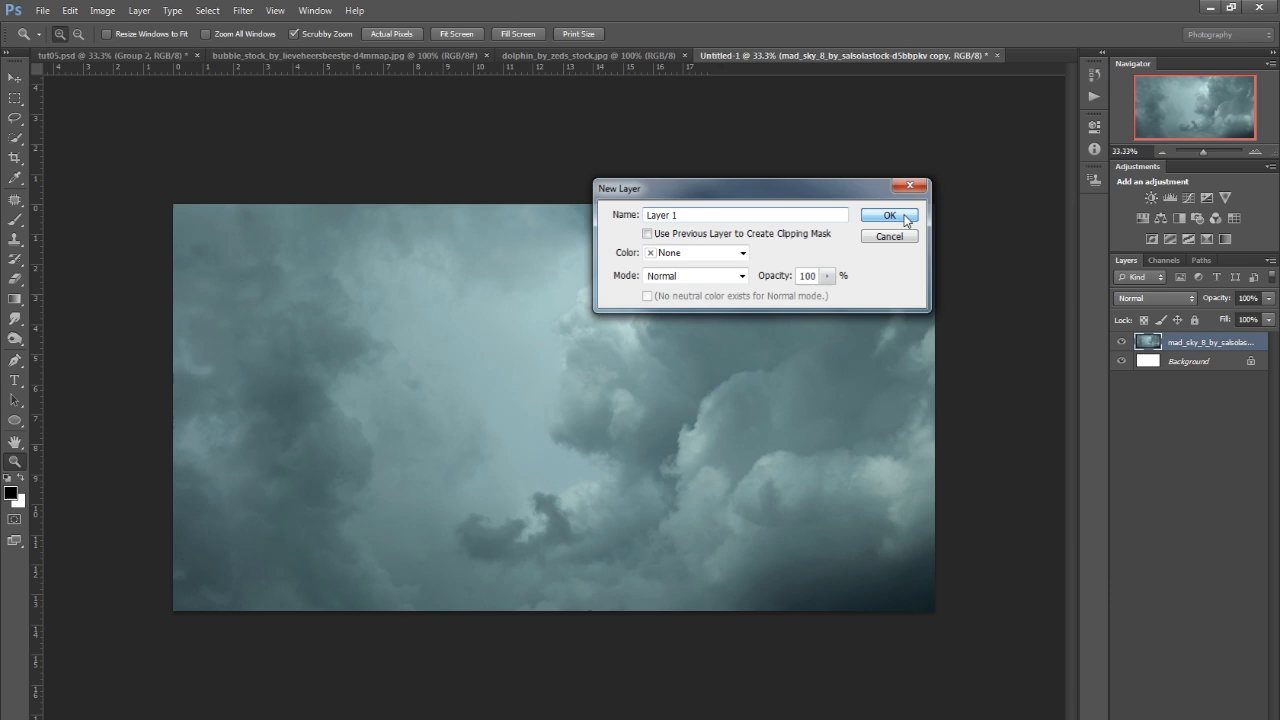
# Step: Fill Layer 1 with a horizontal black-and-white gradient across the canvas
pyautogui.moveTo(15, 299); pyautogui.dragTo(62, 304)
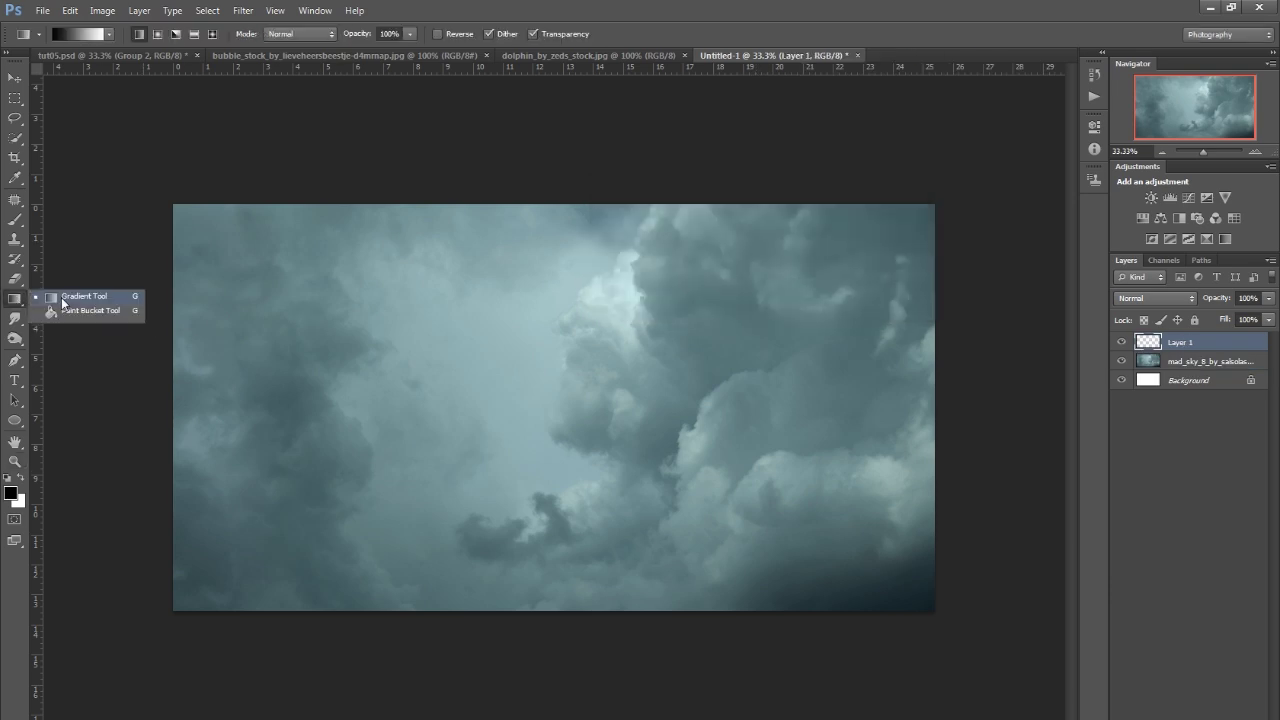
pyautogui.click(62, 300)
pyautogui.click(108, 35)
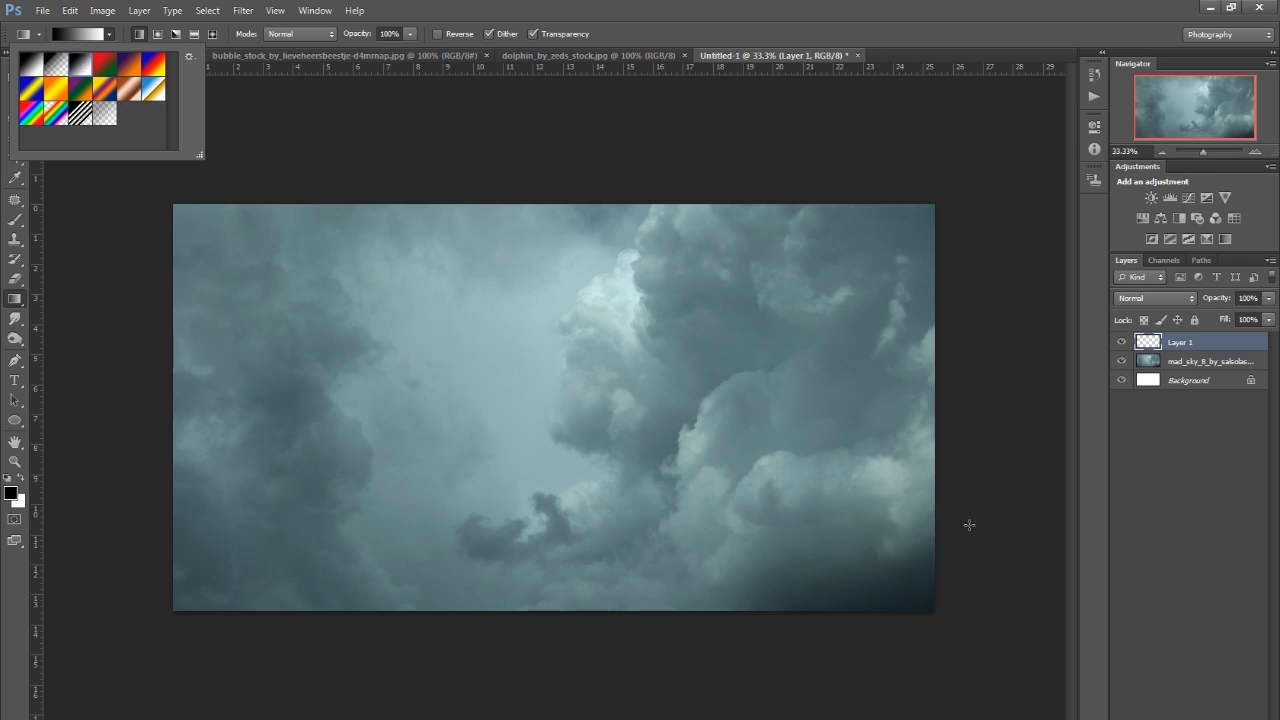
pyautogui.moveTo(950, 361); pyautogui.dragTo(100, 328)
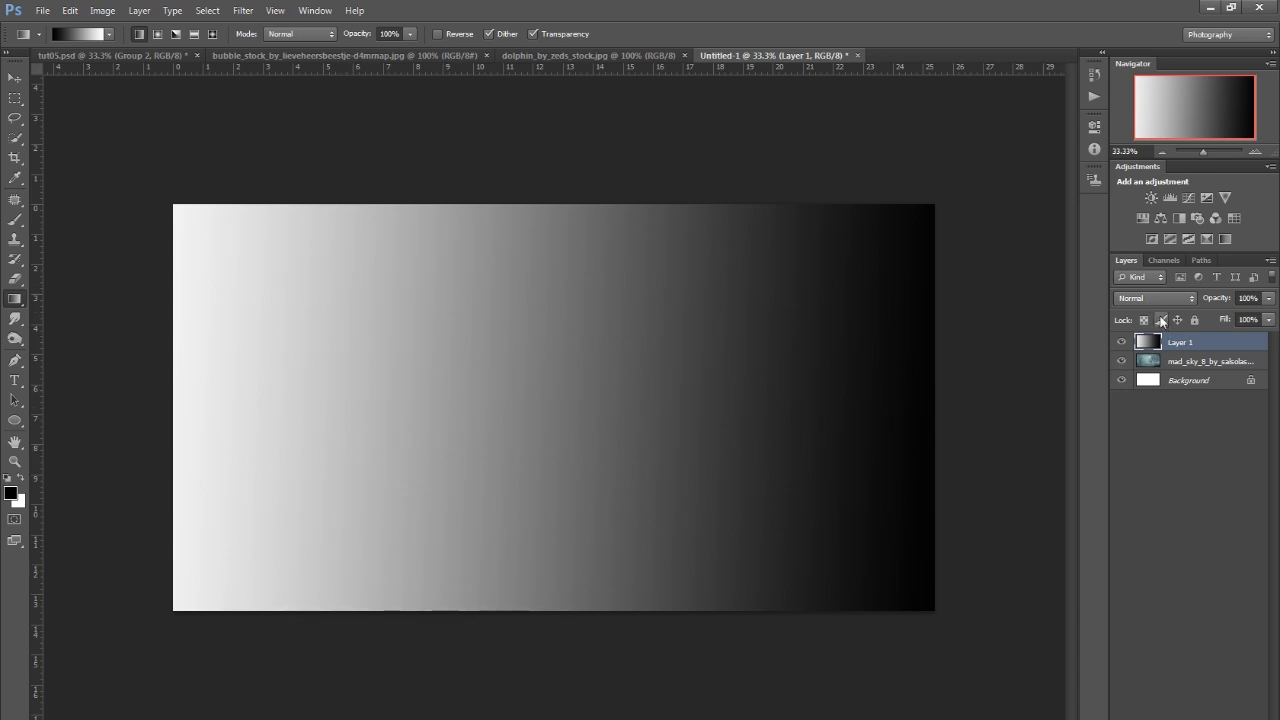
# Step: Blend the gradient layer in Soft Light at 50% opacity
pyautogui.click(1154, 298)
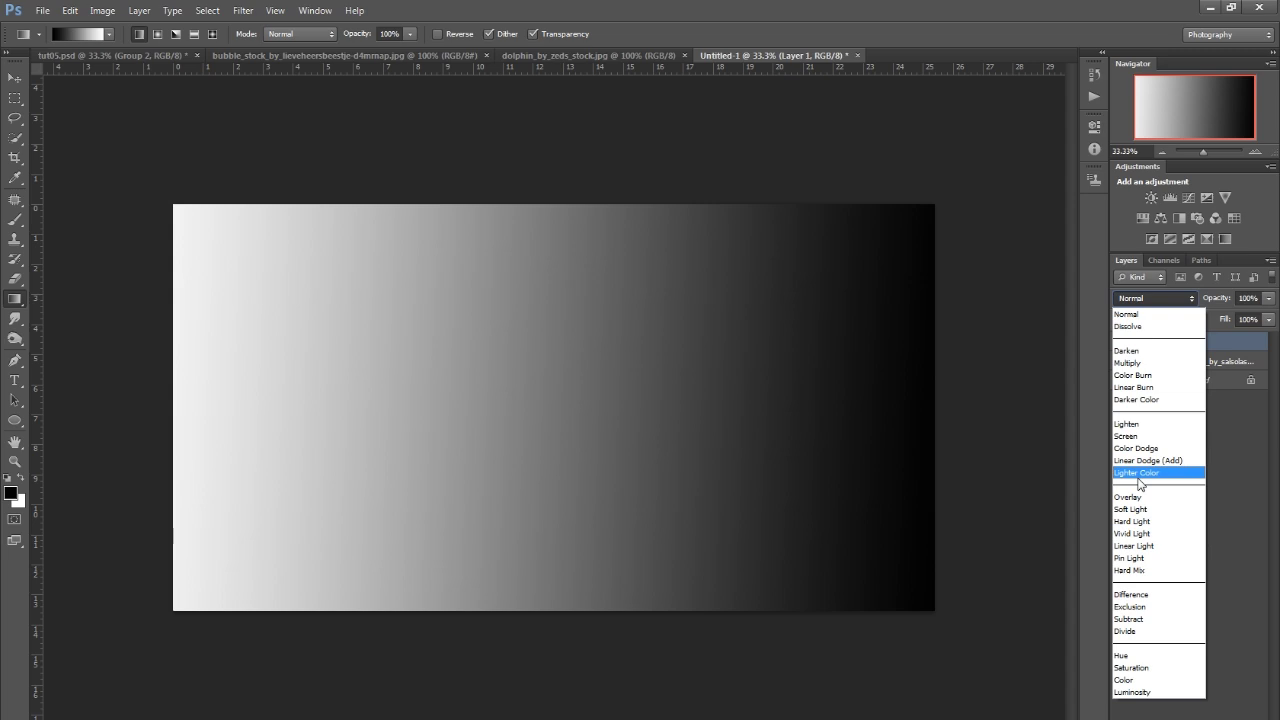
pyautogui.click(1136, 509)
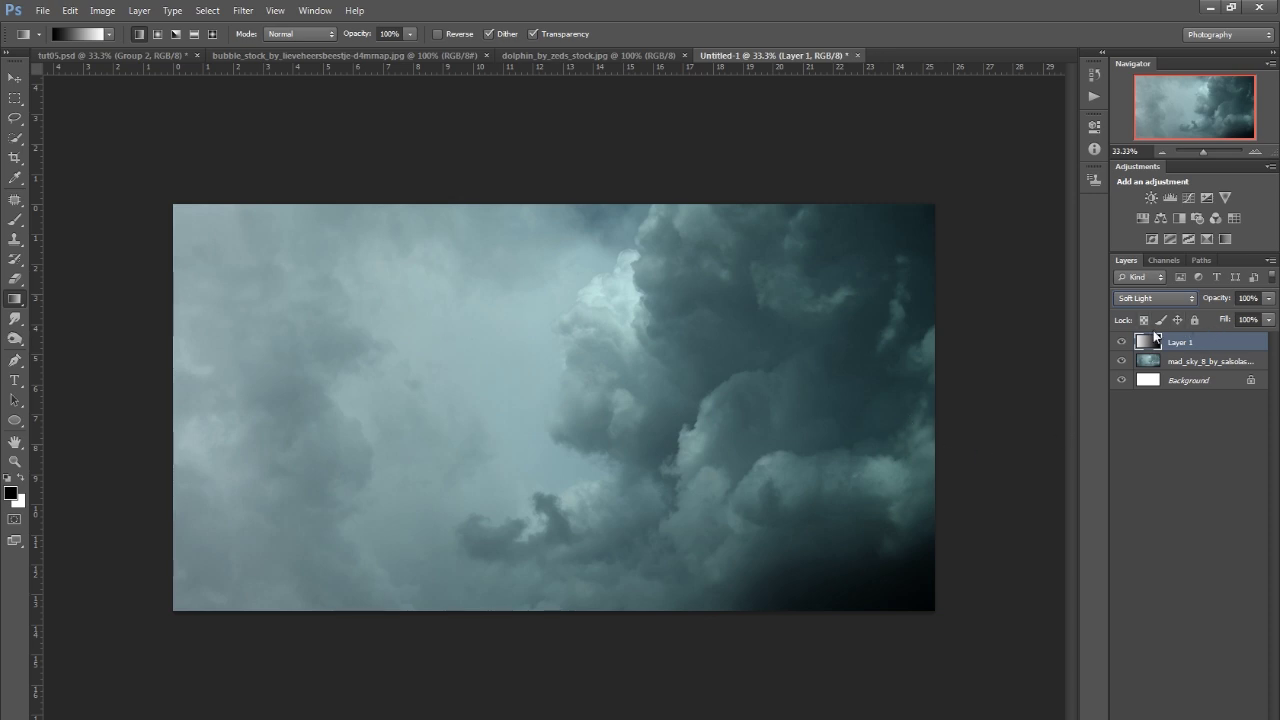
pyautogui.click(1268, 298)
pyautogui.moveTo(1268, 316); pyautogui.dragTo(1213, 325)
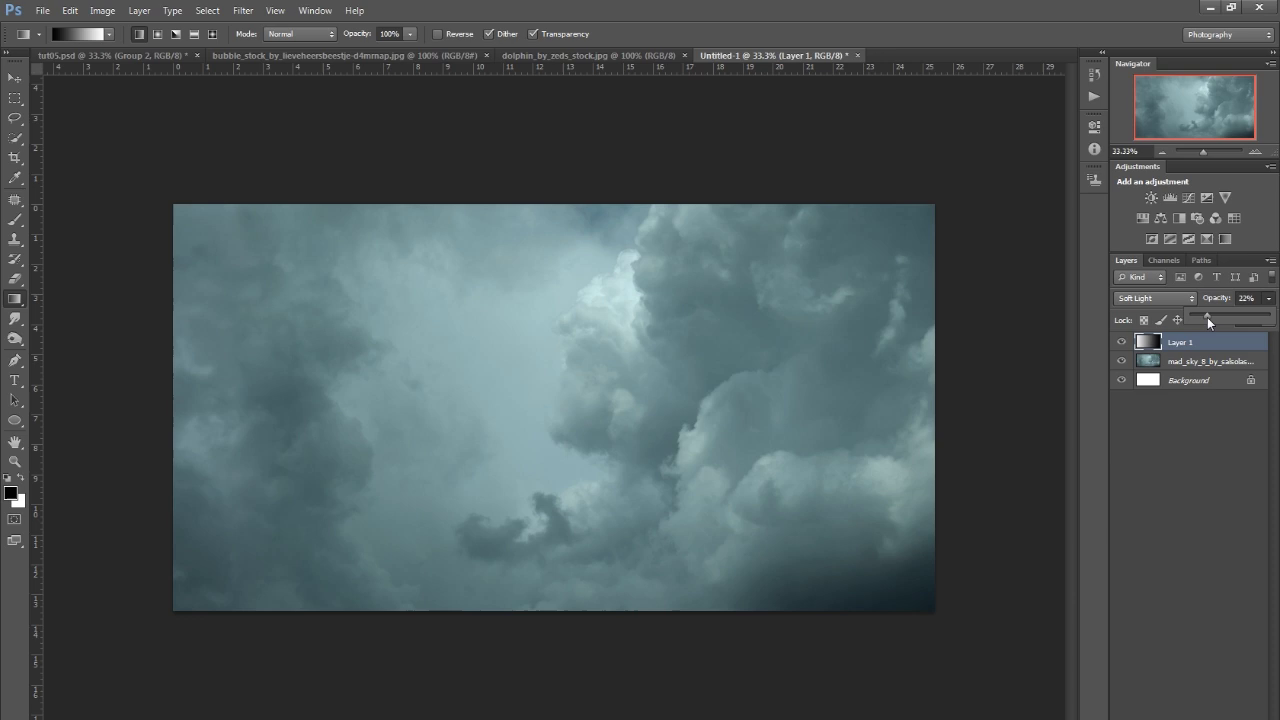
pyautogui.moveTo(1207, 317); pyautogui.dragTo(1234, 346)
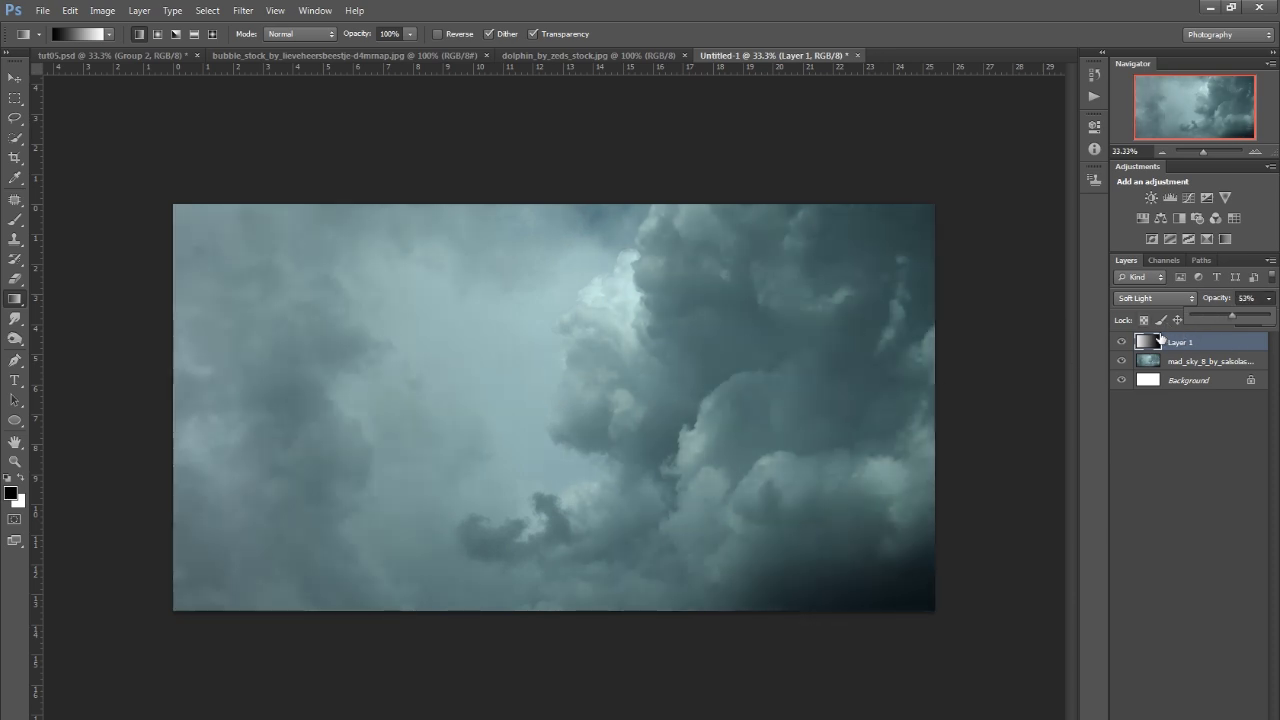
pyautogui.moveTo(1218, 318); pyautogui.dragTo(1229, 361)
# Step: In the bubble photo, use Quick Selection to outline the round bubble, then pick the Move tool
pyautogui.click(15, 461)
pyautogui.moveTo(590, 400); pyautogui.dragTo(538, 405)
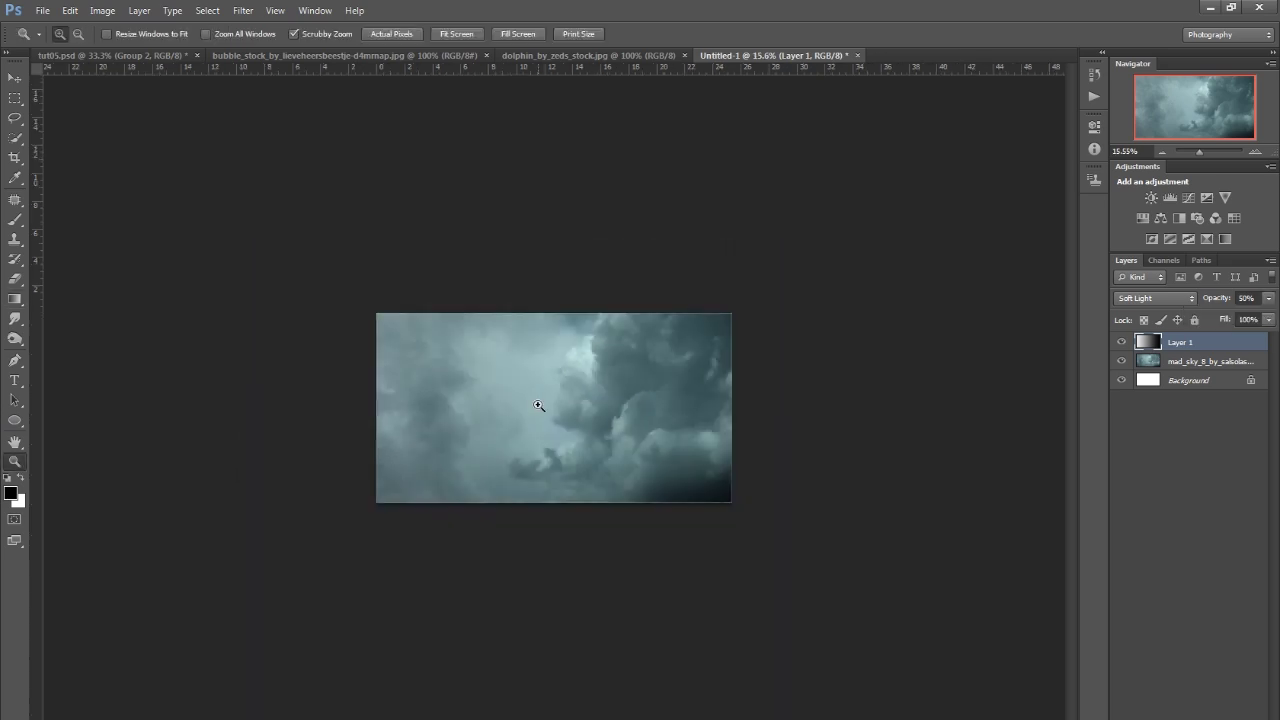
pyautogui.click(538, 405)
pyautogui.click(575, 382)
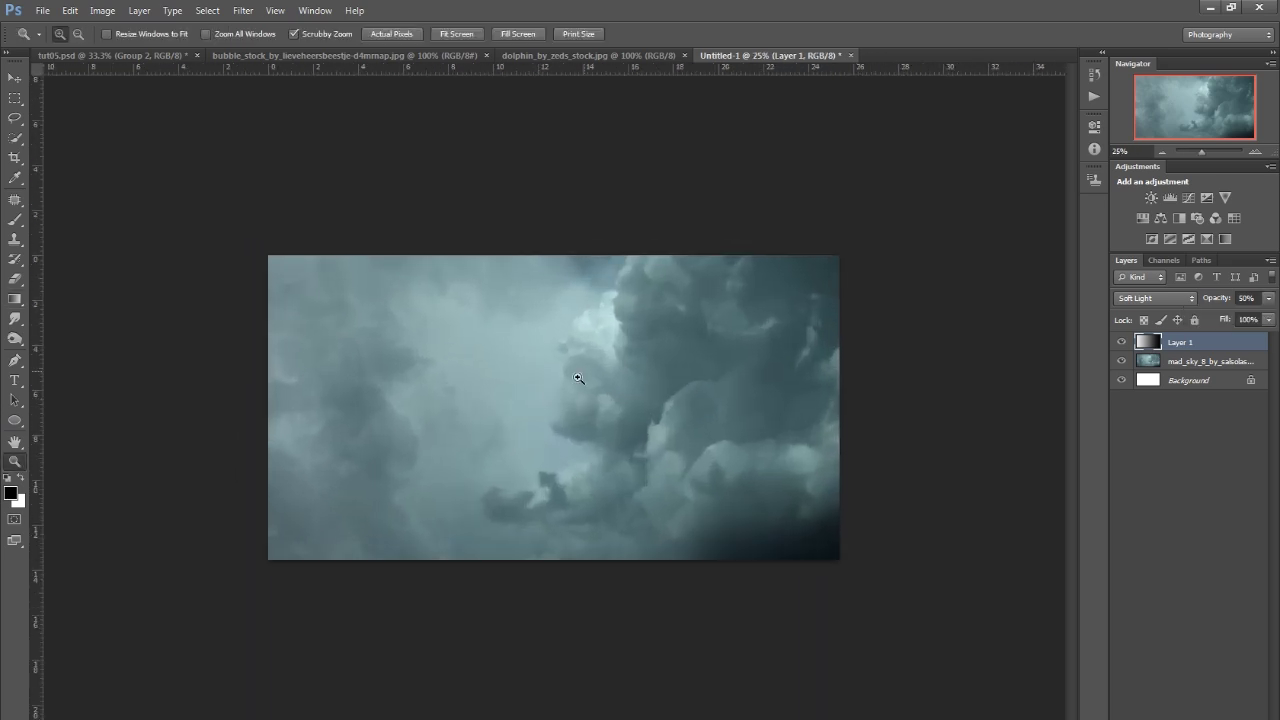
pyautogui.click(364, 55)
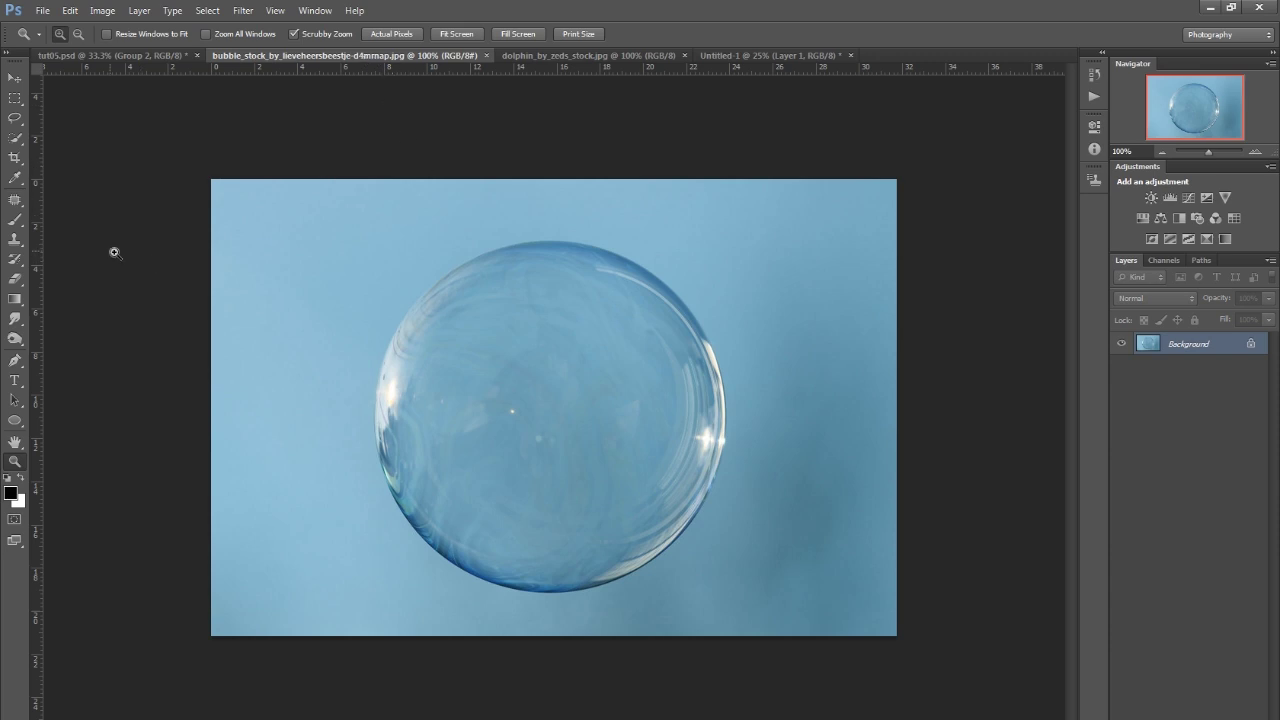
pyautogui.click(15, 140)
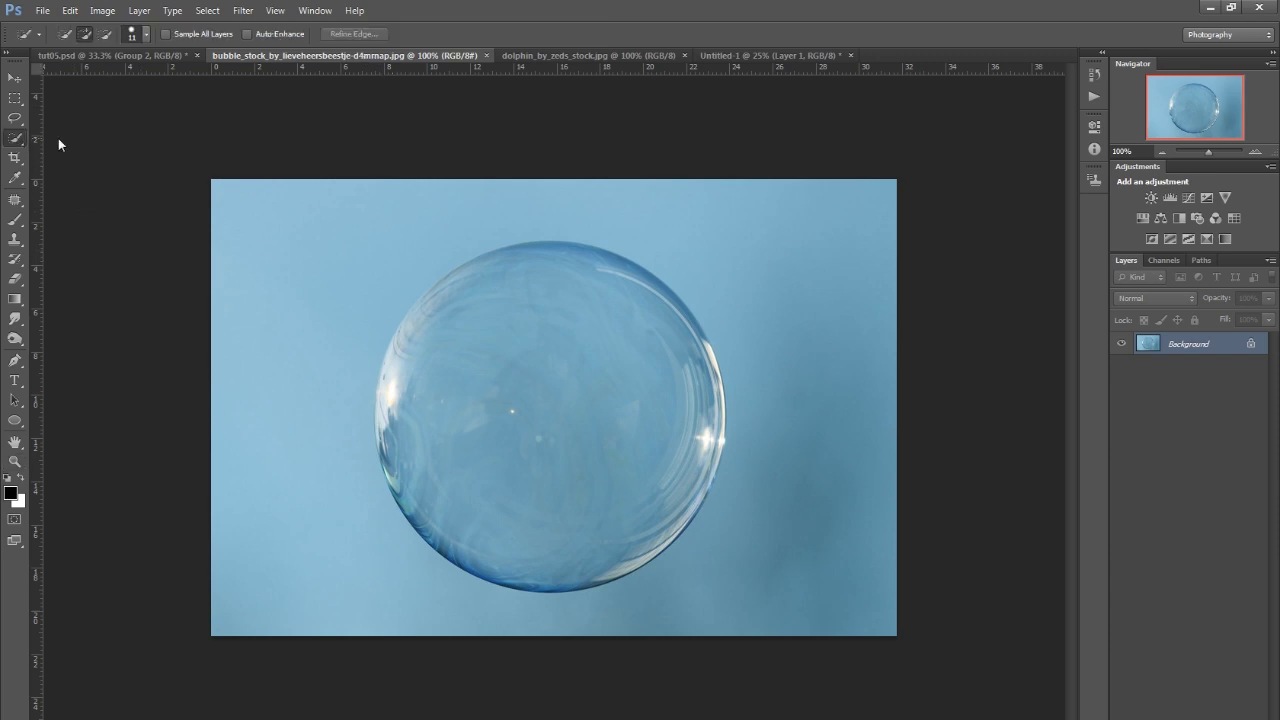
pyautogui.moveTo(58, 145); pyautogui.dragTo(88, 138)
pyautogui.moveTo(533, 329)
pyautogui.mouseDown()
pyautogui.moveTo(476, 415)
pyautogui.moveTo(538, 486)
pyautogui.mouseUp()
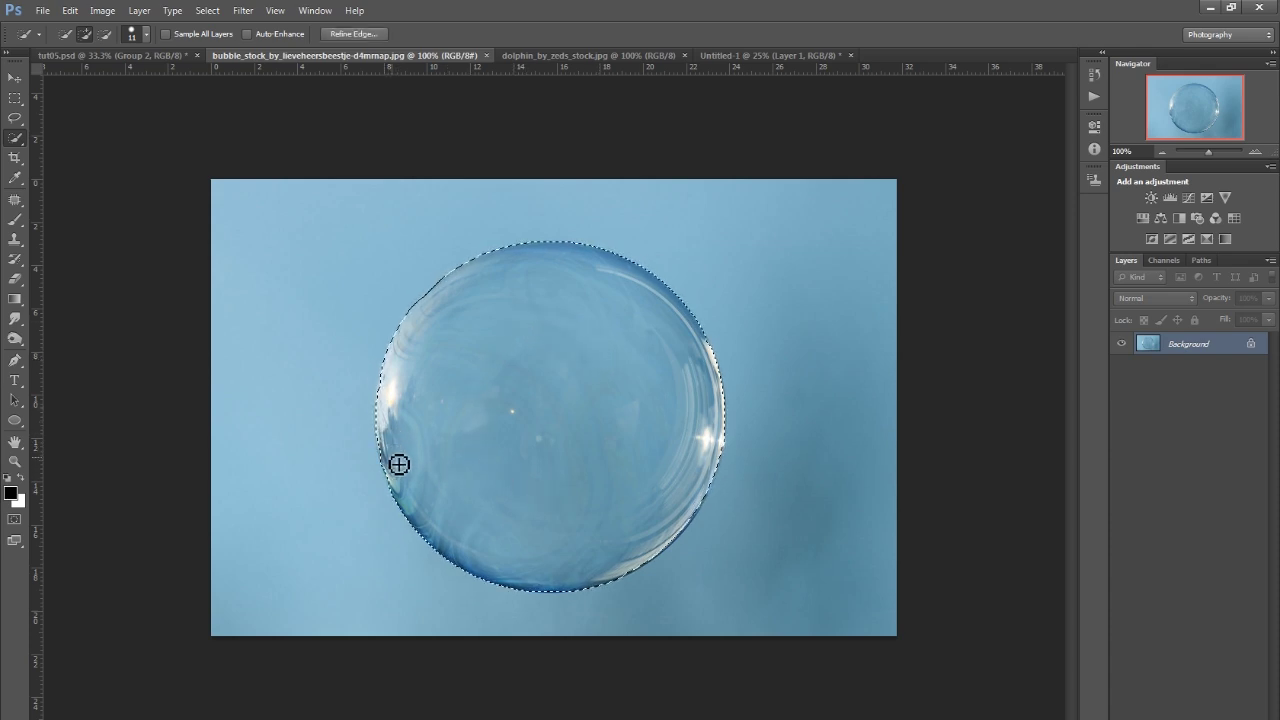
pyautogui.click(15, 78)
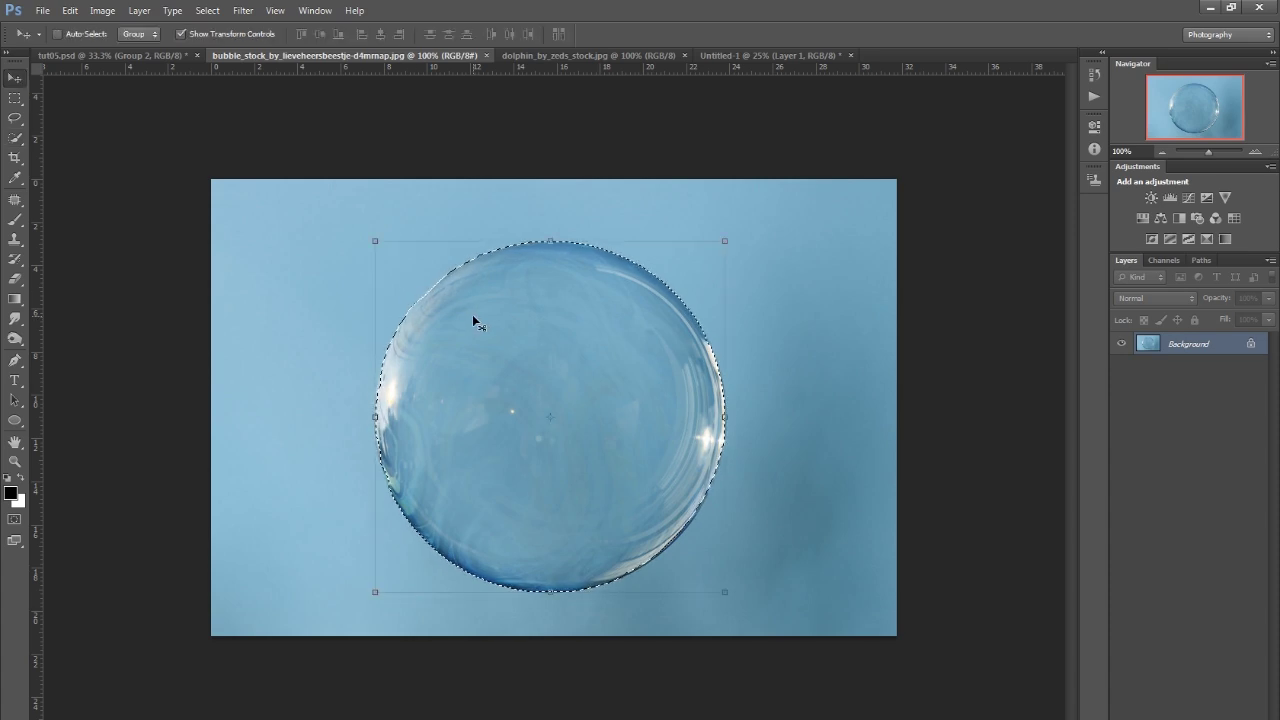
# Step: Drag the bubble into Untitled-1 as Layer 2 and scale it to about 232%, right of centre
pyautogui.moveTo(472, 314); pyautogui.dragTo(620, 383)
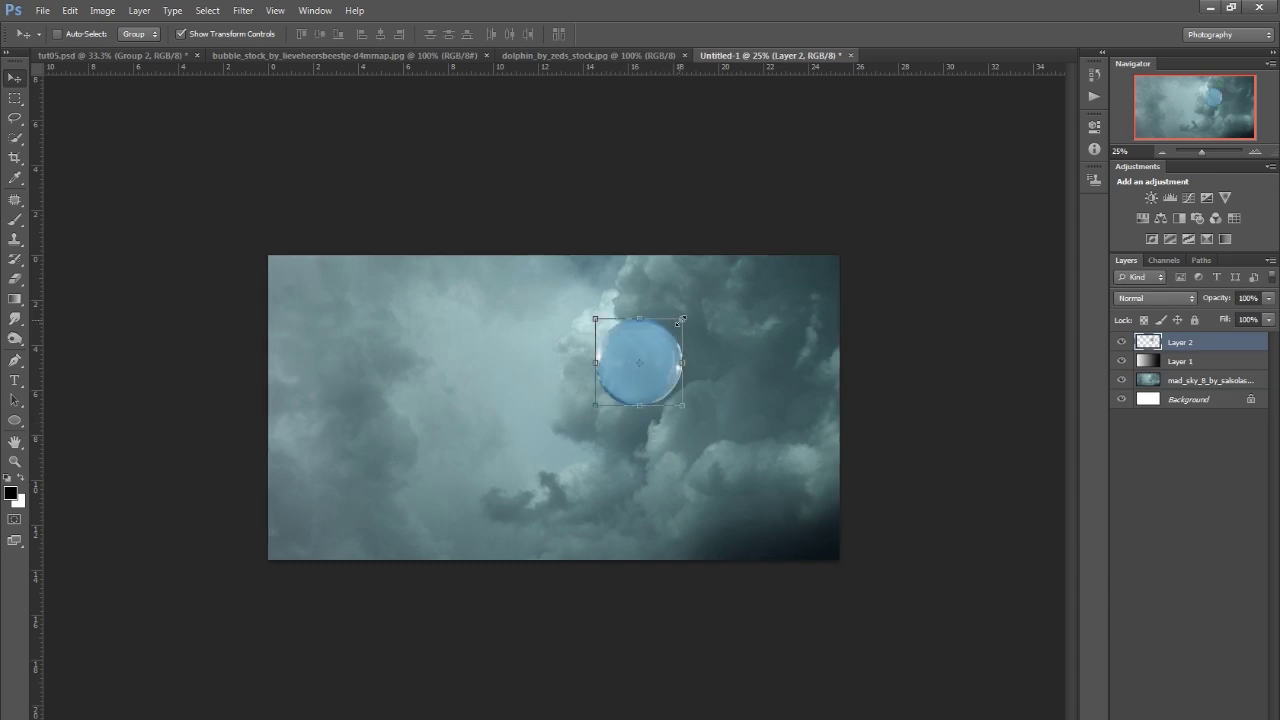
pyautogui.moveTo(681, 320); pyautogui.dragTo(798, 202)
pyautogui.moveTo(744, 297); pyautogui.dragTo(712, 424)
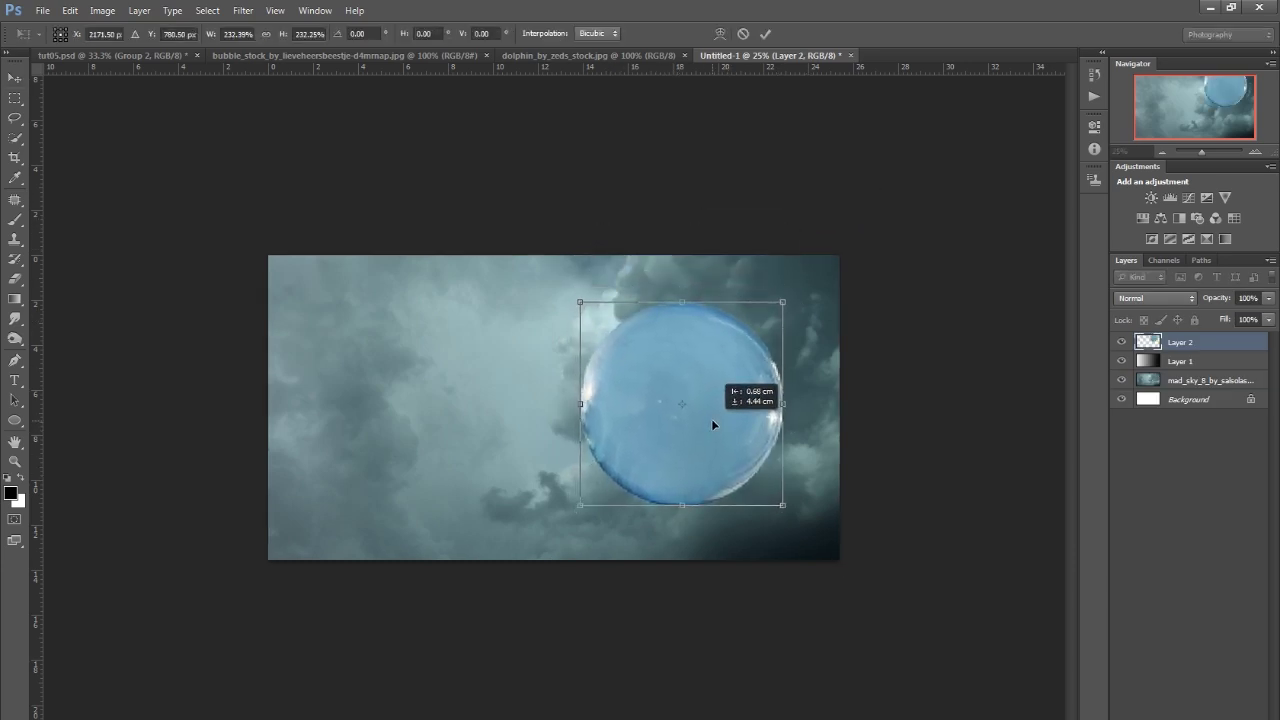
pyautogui.click(15, 78)
pyautogui.click(567, 297)
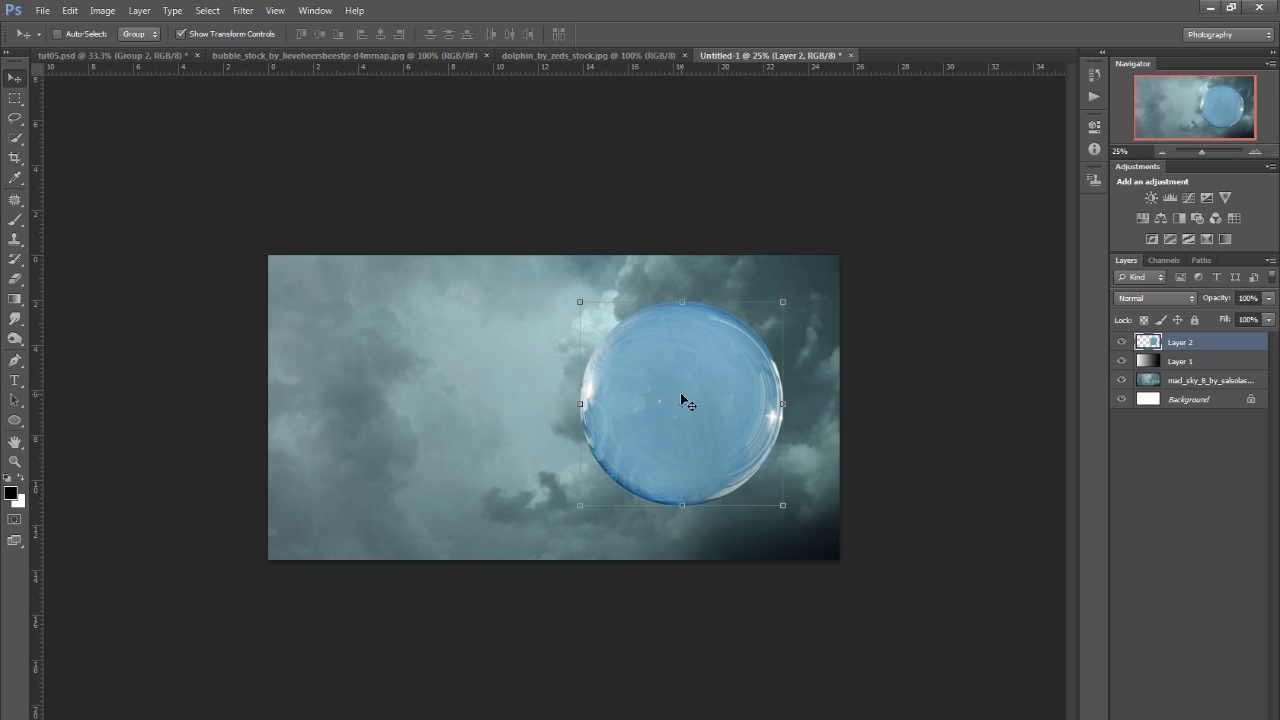
# Step: Apply Hue/Saturation with Saturation -100 to Layer 2, turning the bubble grey
pyautogui.click(102, 10)
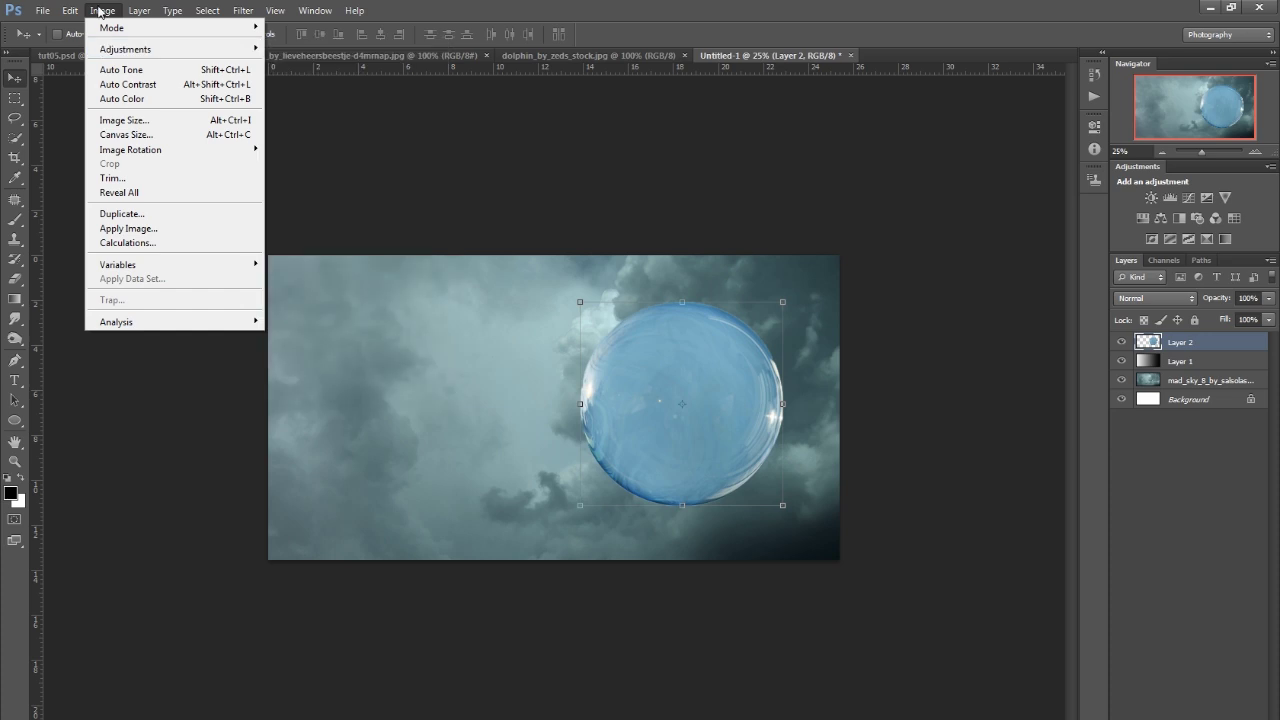
pyautogui.moveTo(125, 49)
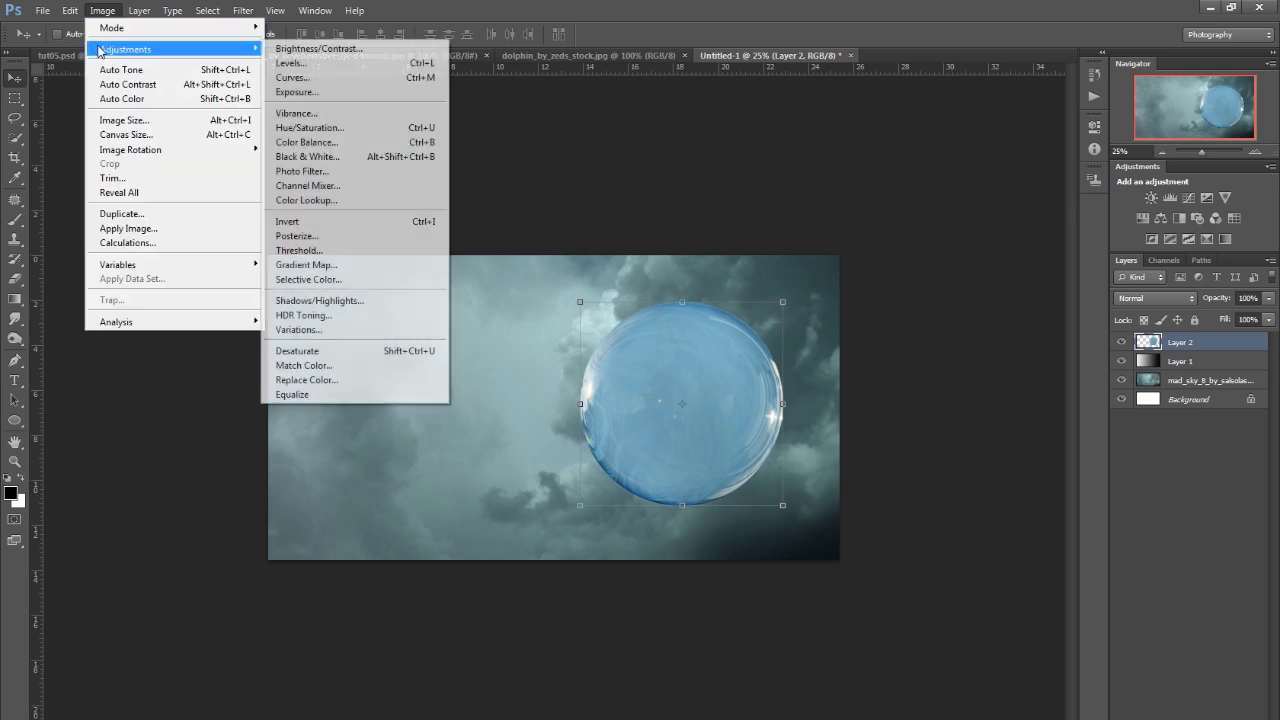
pyautogui.click(323, 130)
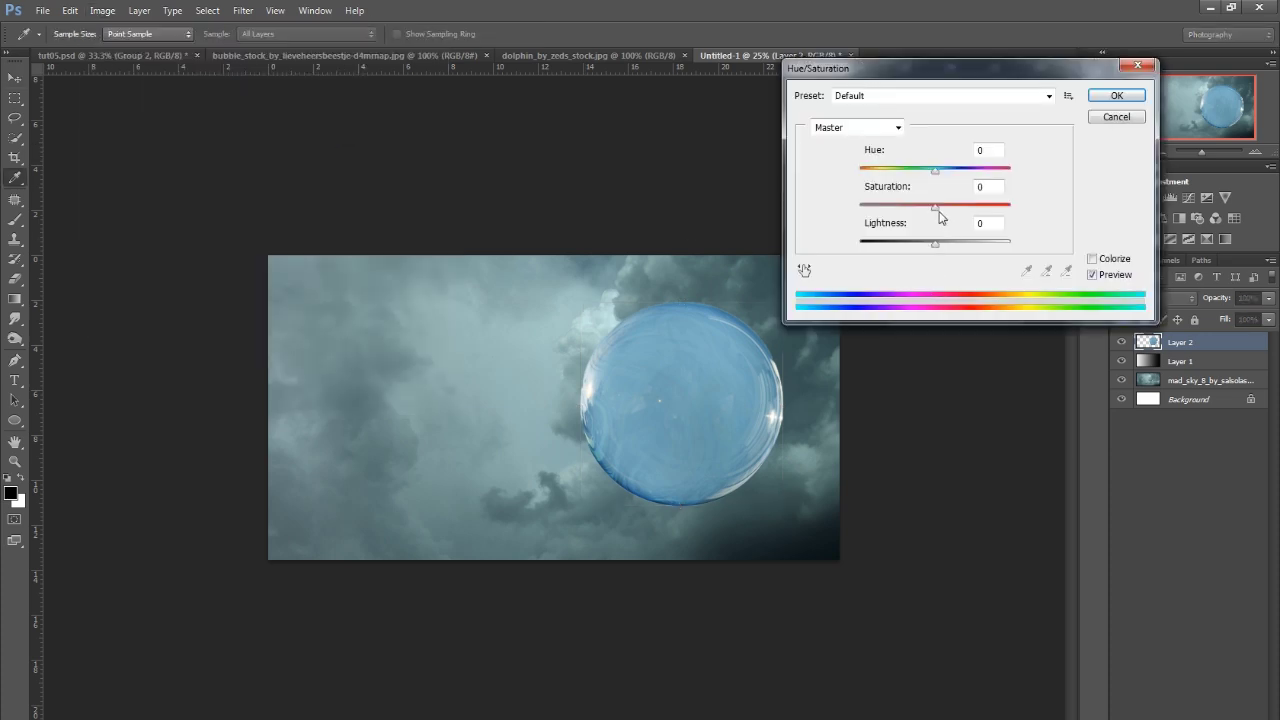
pyautogui.moveTo(935, 211); pyautogui.dragTo(835, 215)
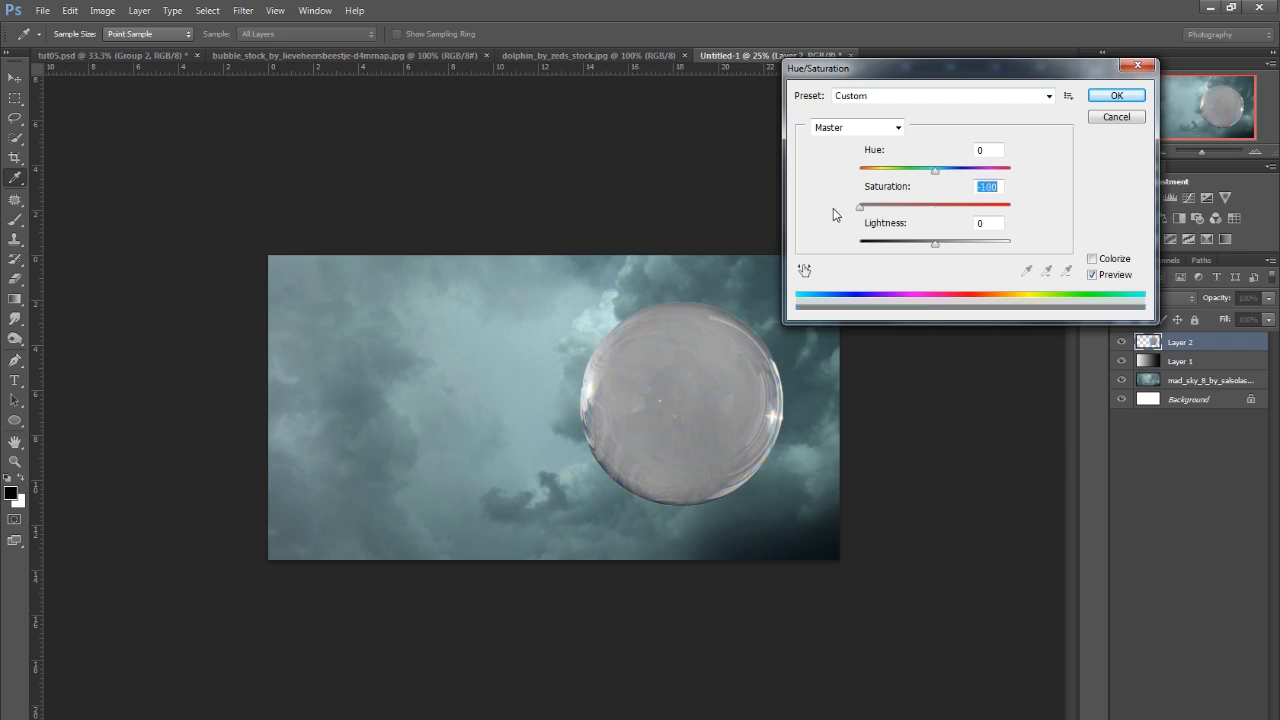
pyautogui.click(1100, 98)
pyautogui.press('v')
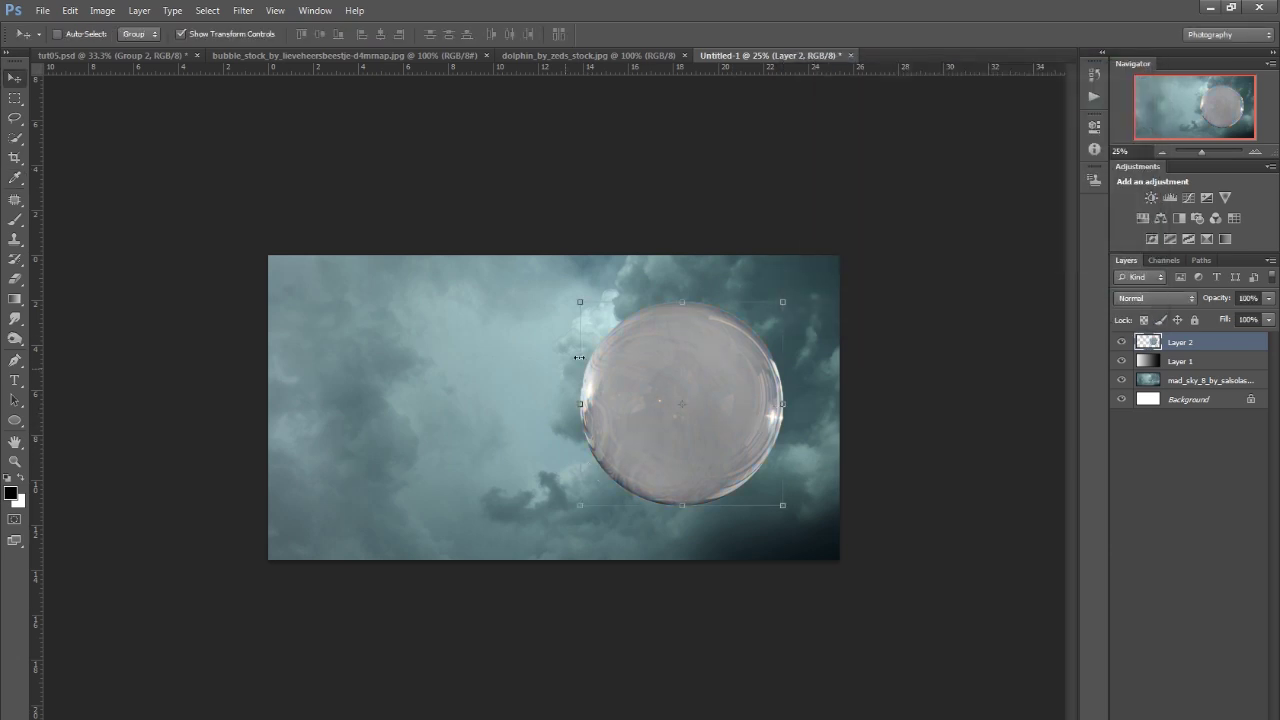
# Step: Set Layer 2 to Multiply and add a duplicate, Layer 2 copy, blended in Overlay
pyautogui.click(1136, 304)
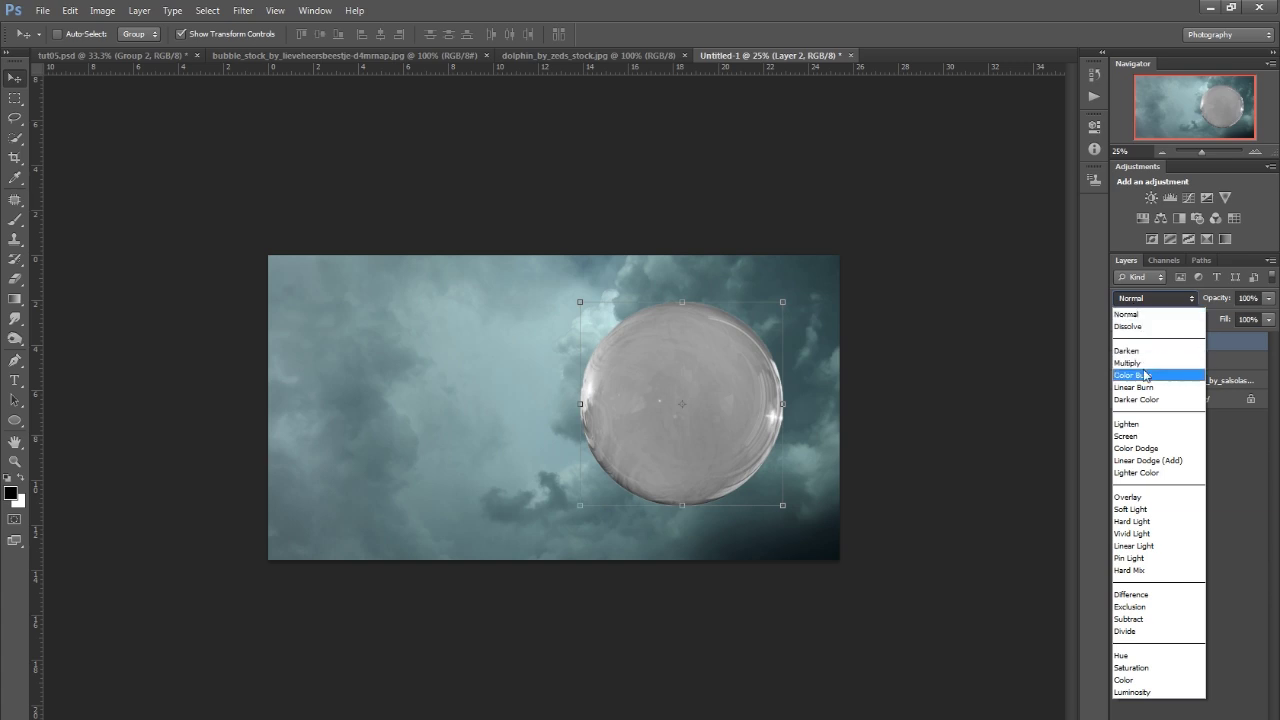
pyautogui.click(1148, 312)
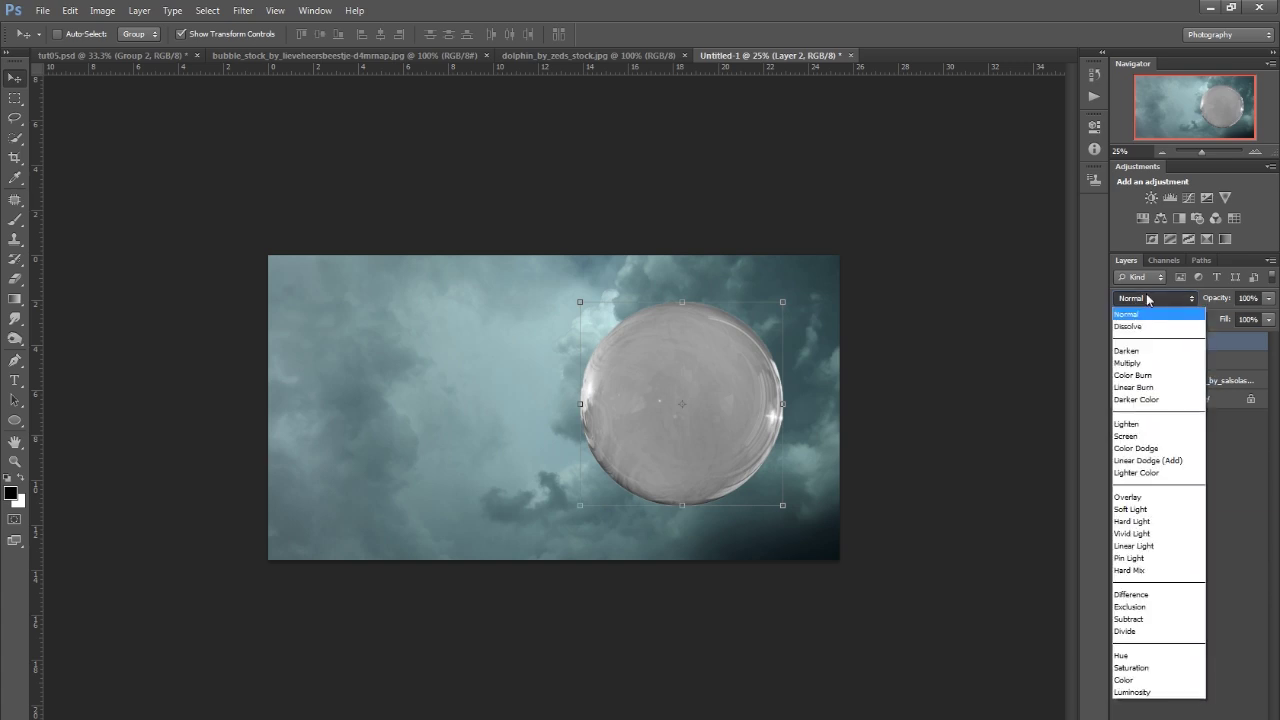
pyautogui.click(1132, 363)
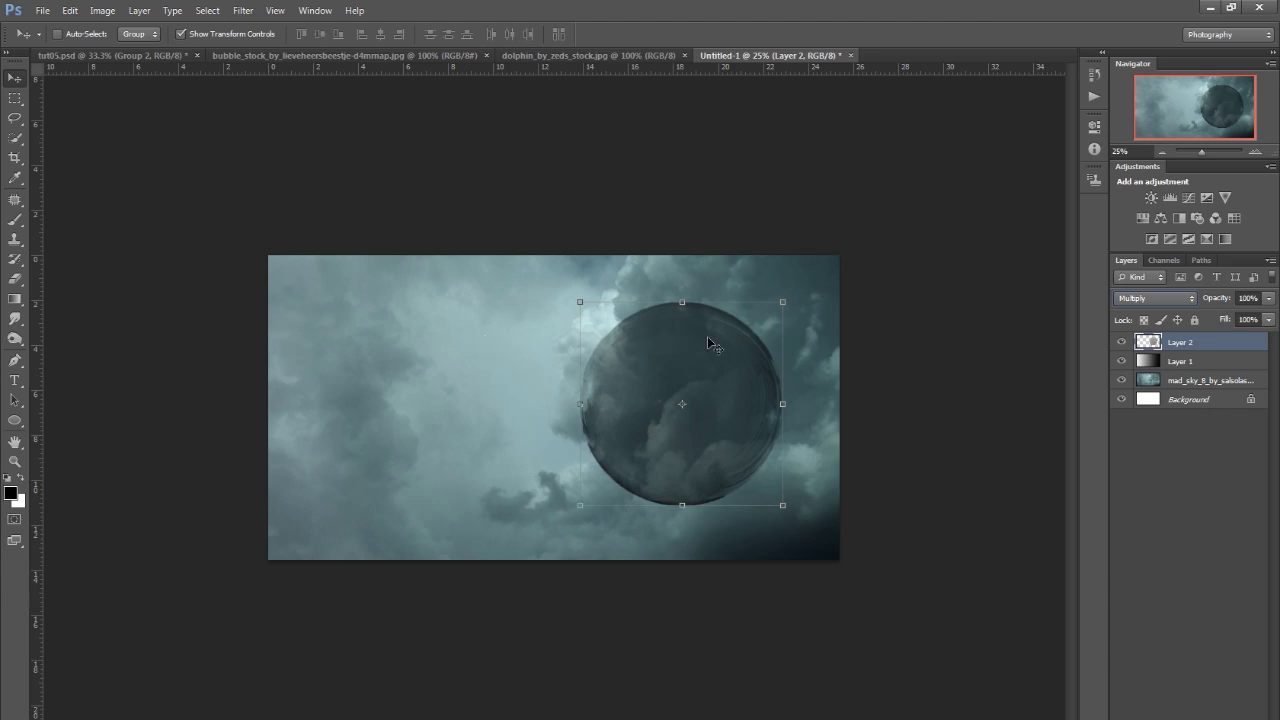
pyautogui.click(139, 10)
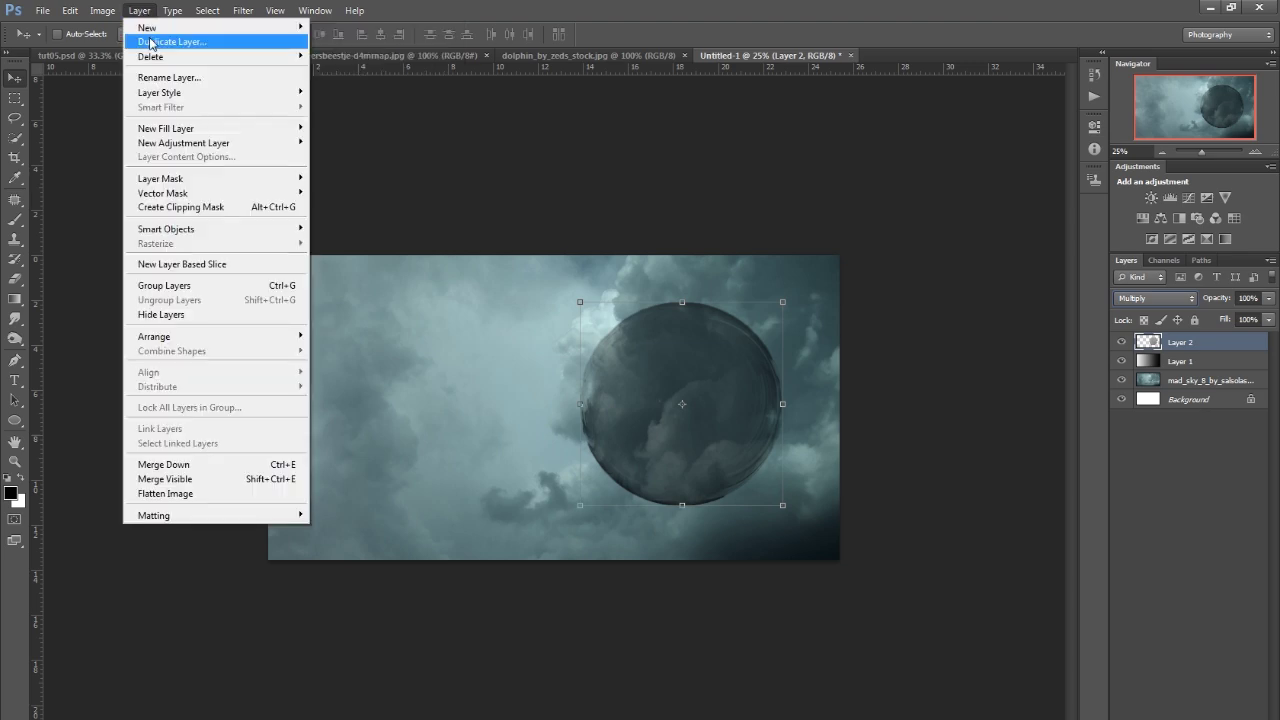
pyautogui.click(151, 43)
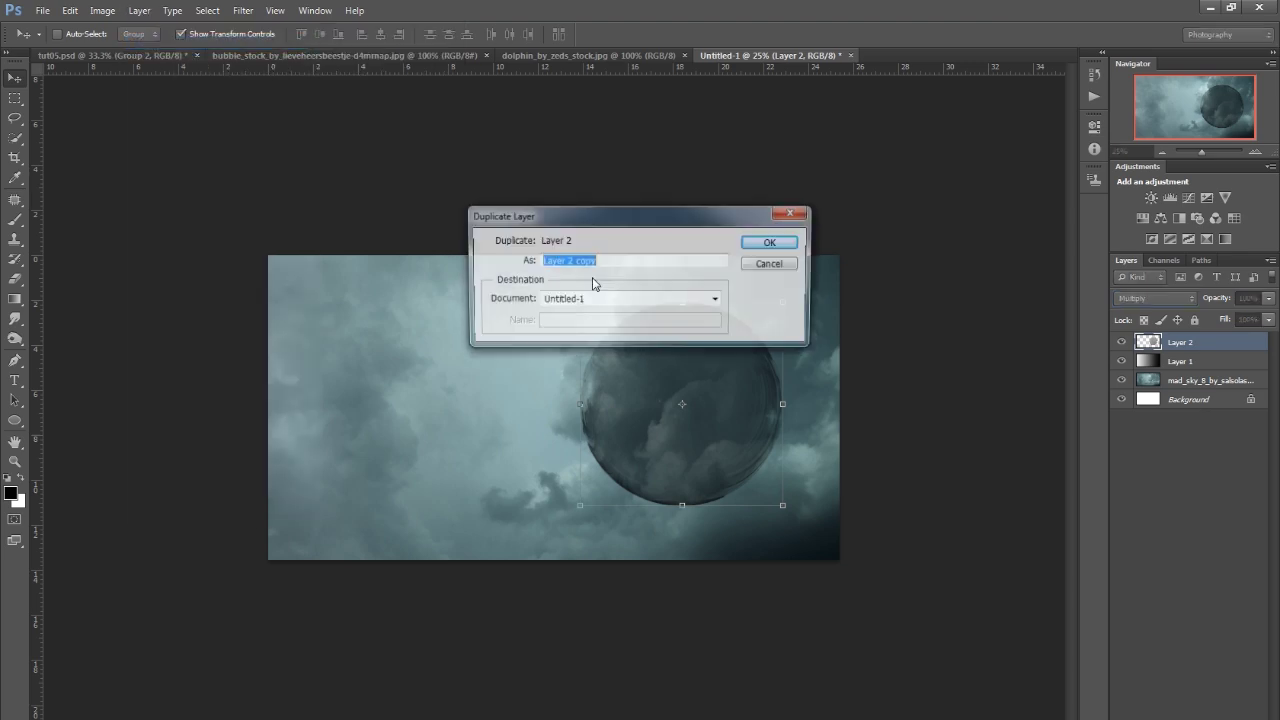
pyautogui.click(775, 243)
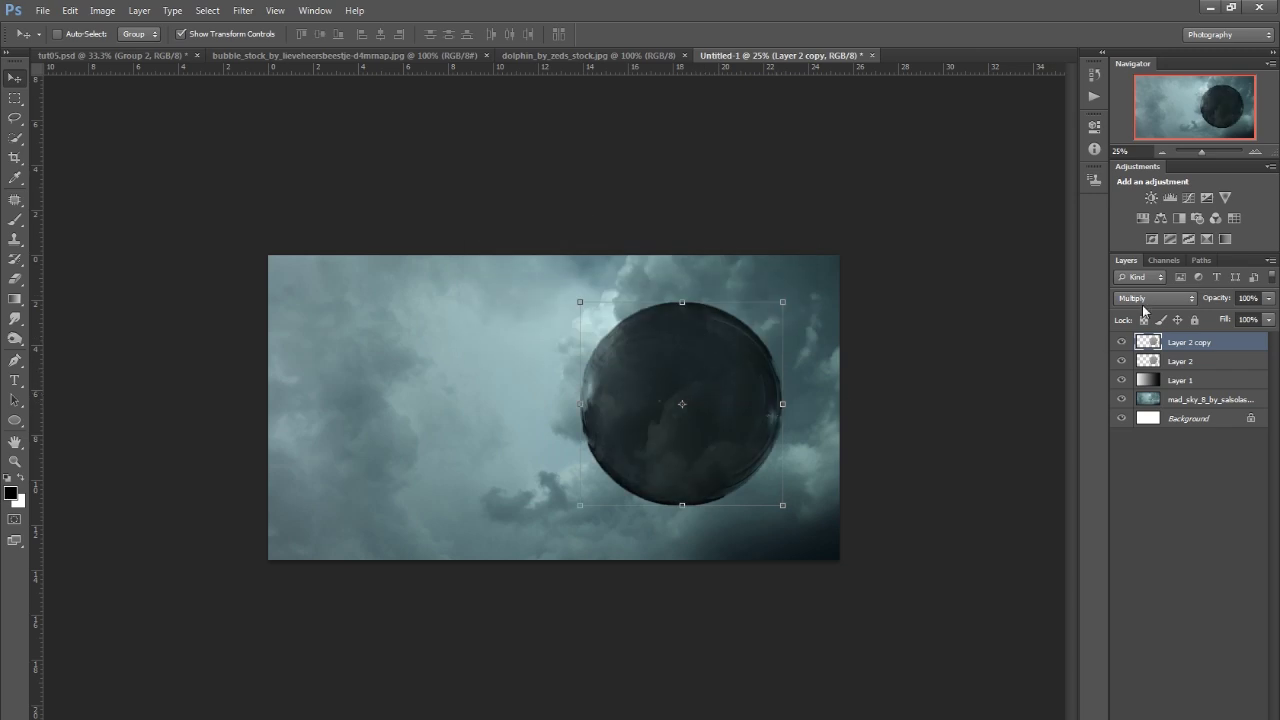
pyautogui.click(1148, 299)
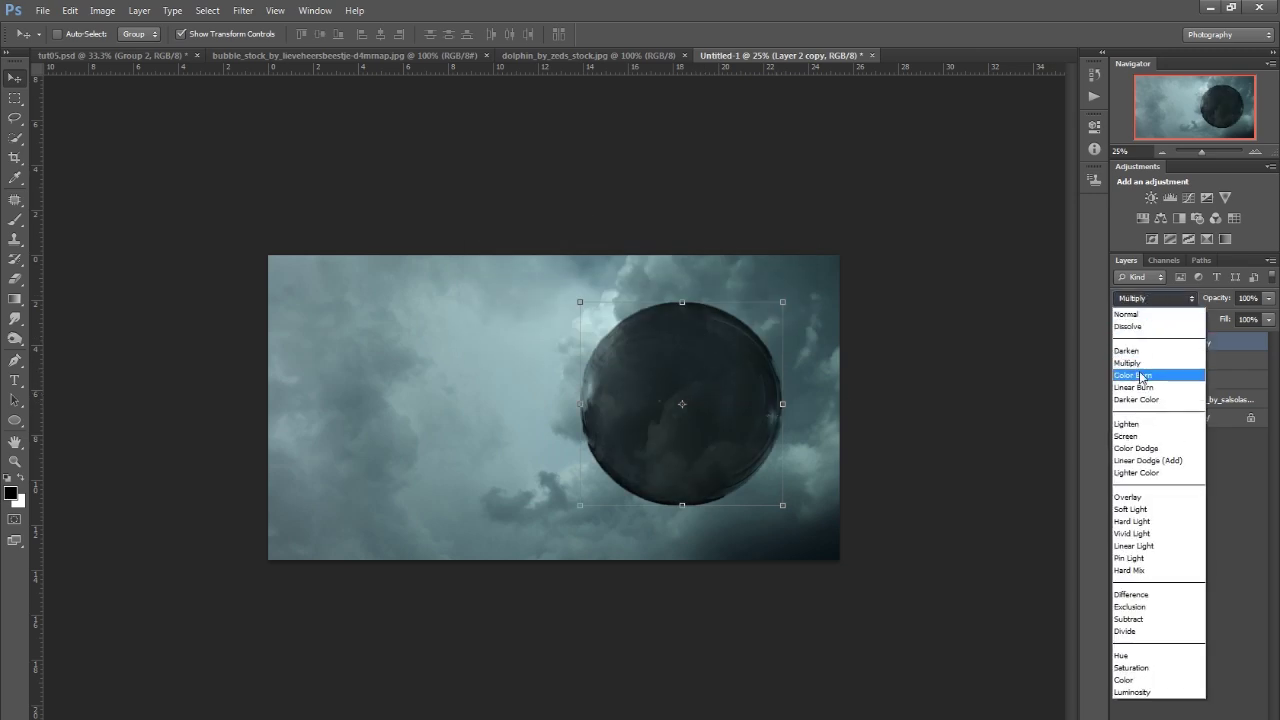
pyautogui.click(1130, 497)
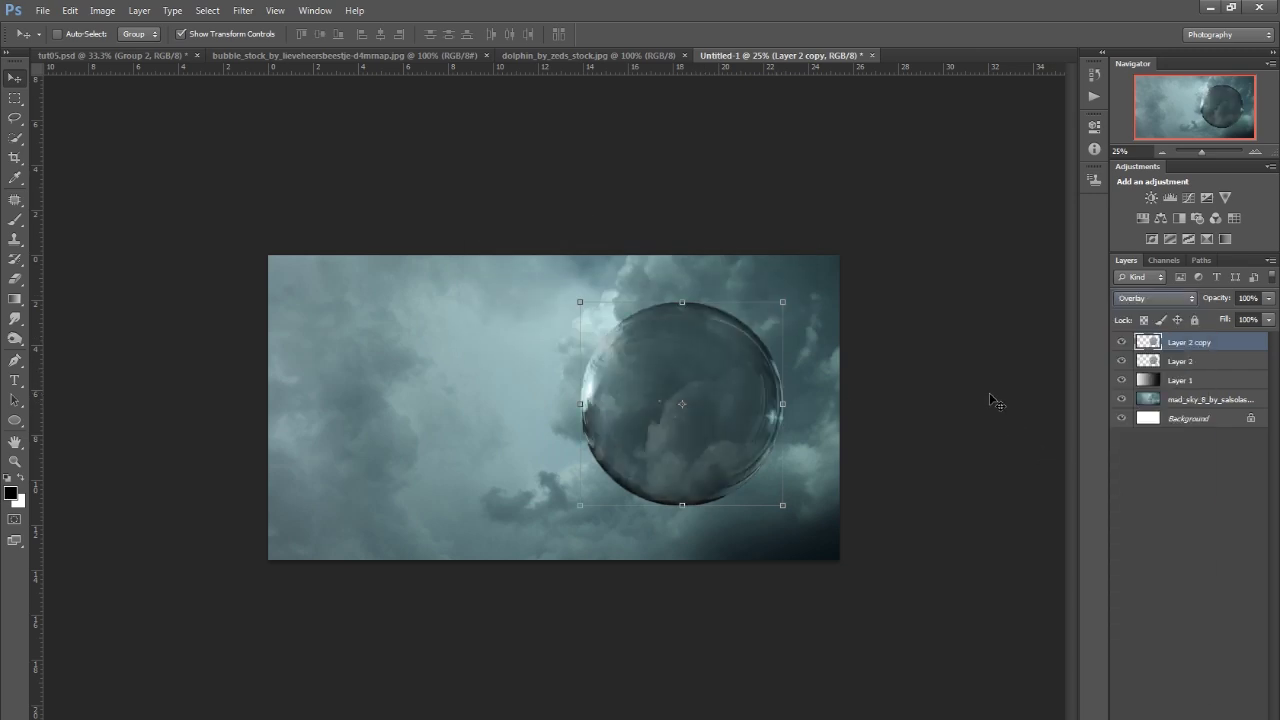
# Step: Select both bubble layers and nudge them together
pyautogui.click(1209, 366)
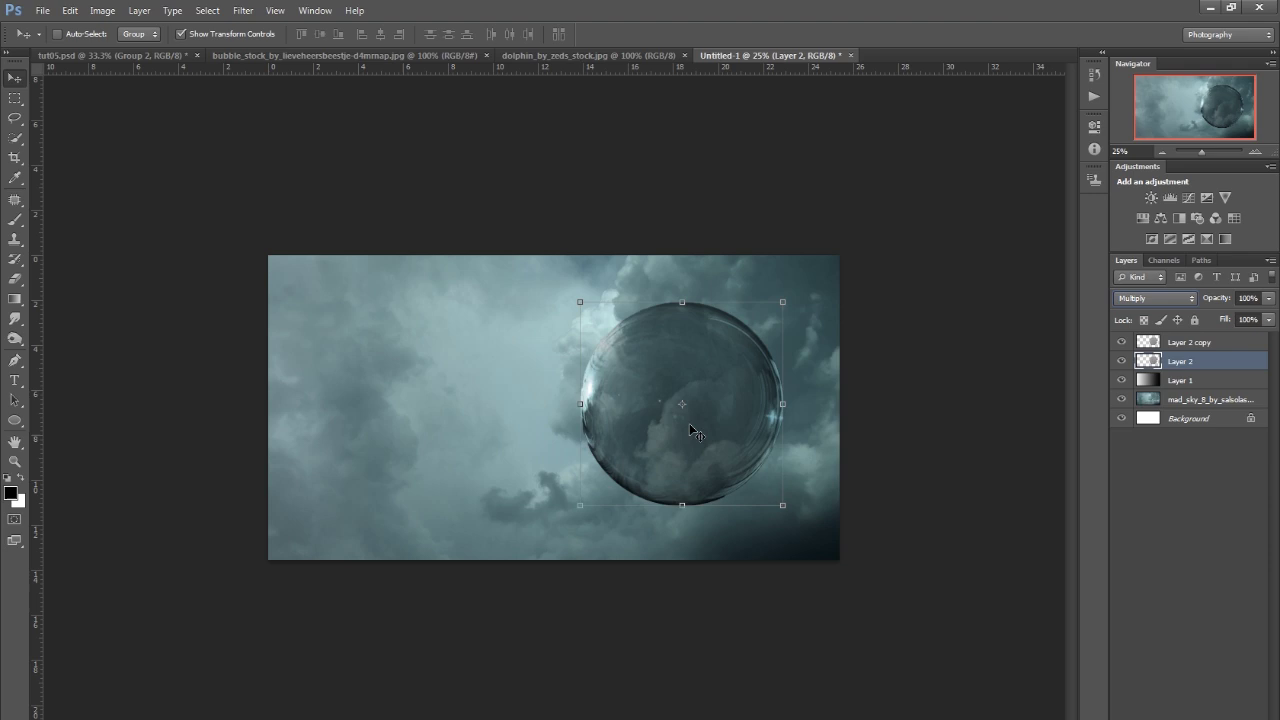
pyautogui.keyDown('shift'); pyautogui.click(1189, 345); pyautogui.keyUp('shift')
pyautogui.moveTo(731, 405)
pyautogui.mouseDown()
pyautogui.moveTo(471, 370)
pyautogui.moveTo(537, 371)
pyautogui.moveTo(529, 400)
pyautogui.moveTo(508, 372)
pyautogui.moveTo(752, 366)
pyautogui.moveTo(660, 380)
pyautogui.moveTo(522, 370)
pyautogui.moveTo(726, 403)
pyautogui.moveTo(479, 357)
pyautogui.moveTo(736, 424)
pyautogui.moveTo(743, 404)
pyautogui.mouseUp()
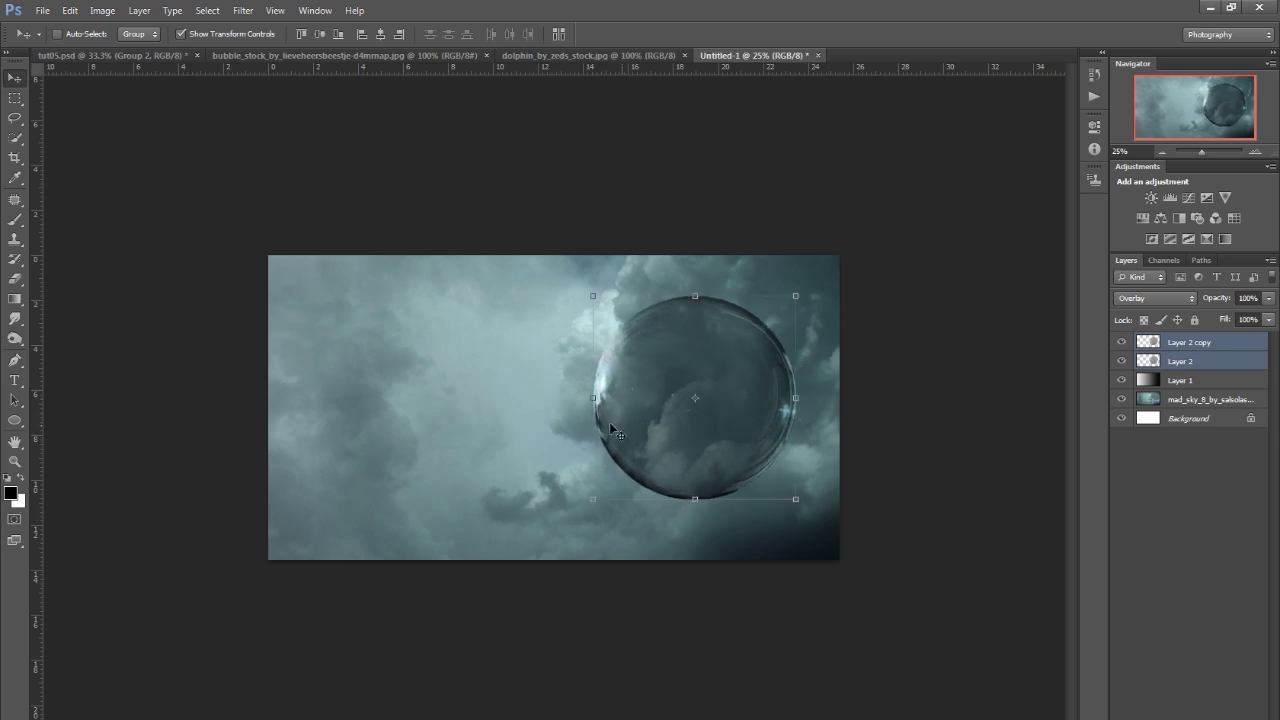
# Step: Lower Layer 2's opacity to 50% so the bubble turns translucent
pyautogui.click(1209, 363)
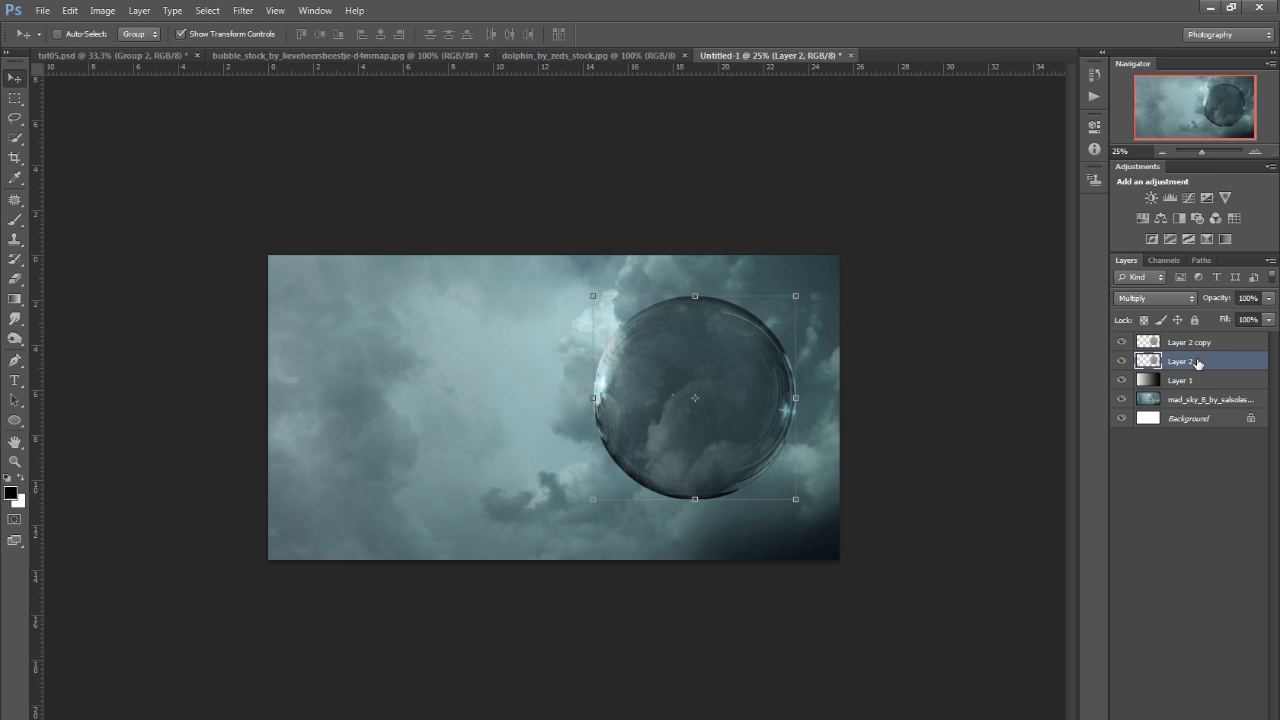
pyautogui.click(1272, 300)
pyautogui.moveTo(1267, 318); pyautogui.dragTo(1238, 327)
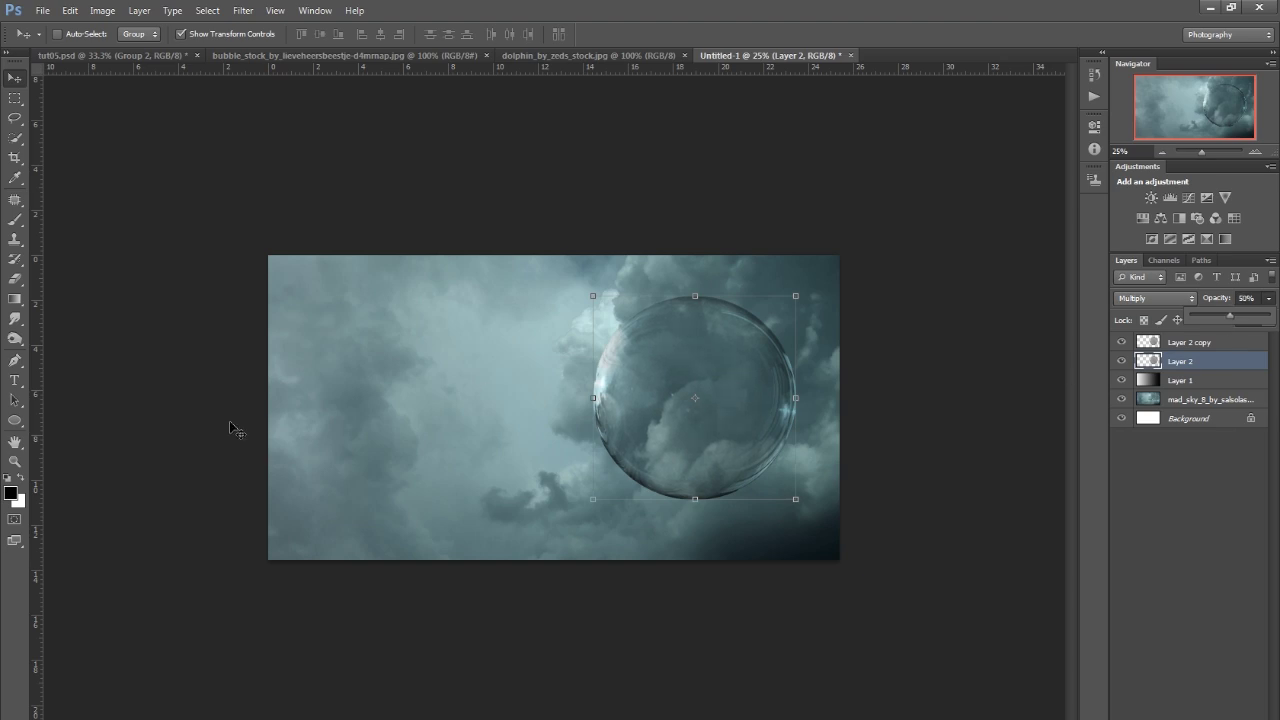
pyautogui.click(15, 461)
pyautogui.click(481, 420)
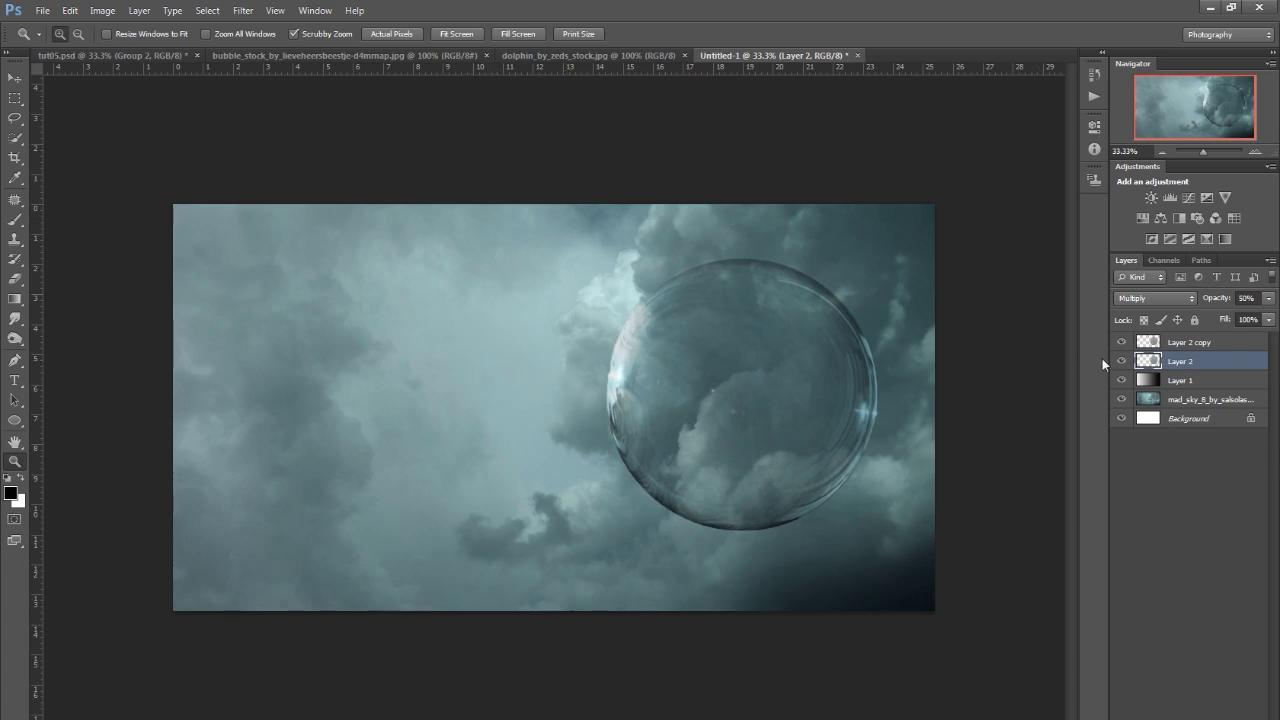
# Step: In the dolphin photo, Quick Select the dolphin's body, tail and fins, removing stray areas
pyautogui.click(537, 55)
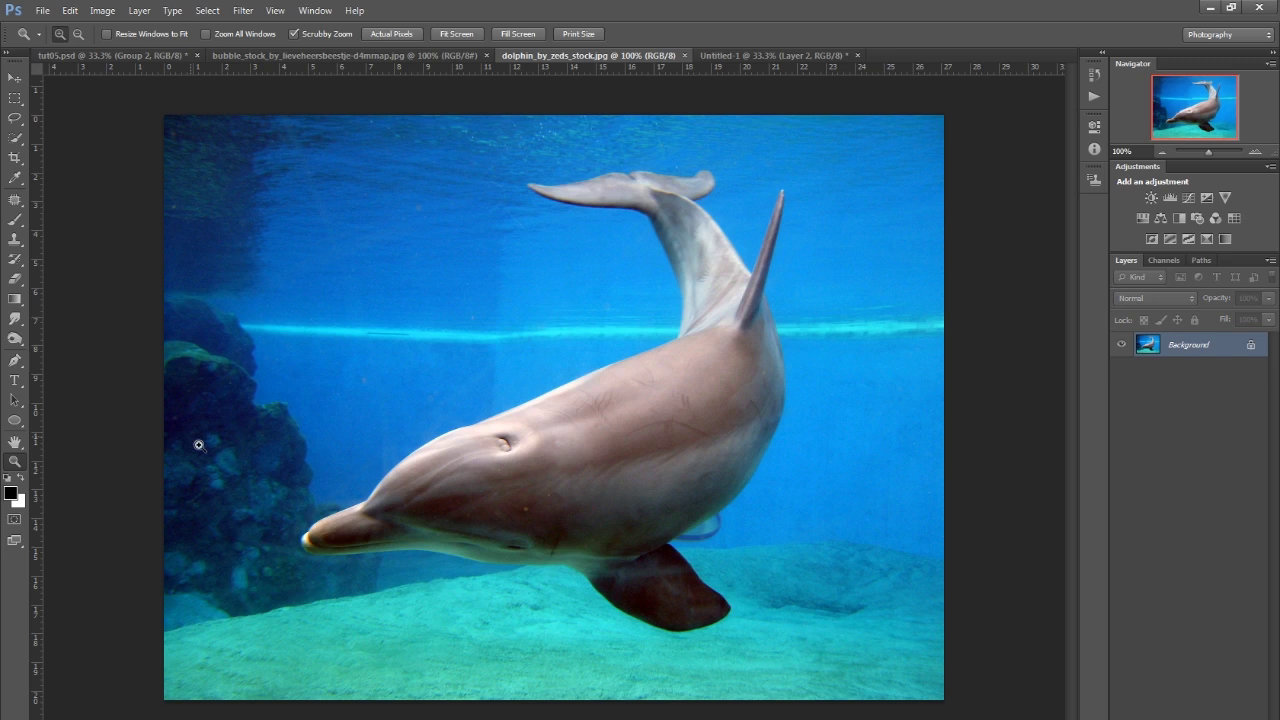
pyautogui.moveTo(19, 143); pyautogui.dragTo(69, 139)
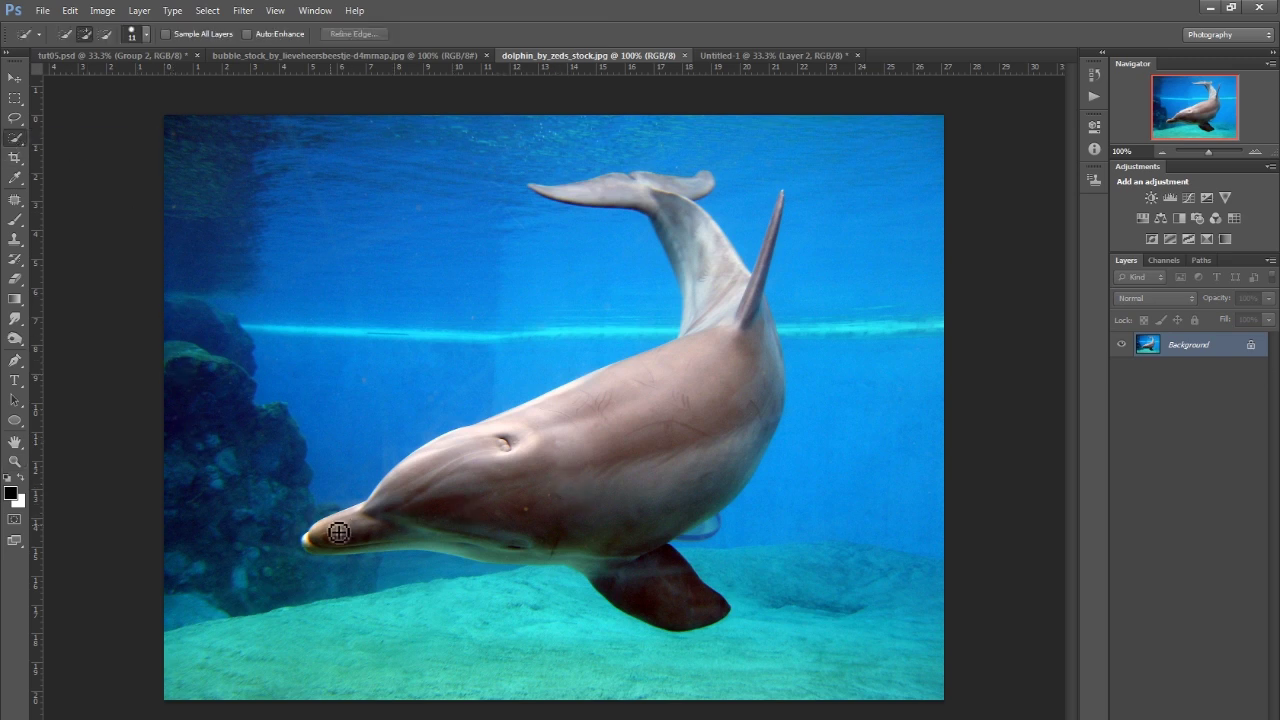
pyautogui.moveTo(317, 551)
pyautogui.mouseDown()
pyautogui.moveTo(701, 439)
pyautogui.moveTo(742, 368)
pyautogui.mouseUp()
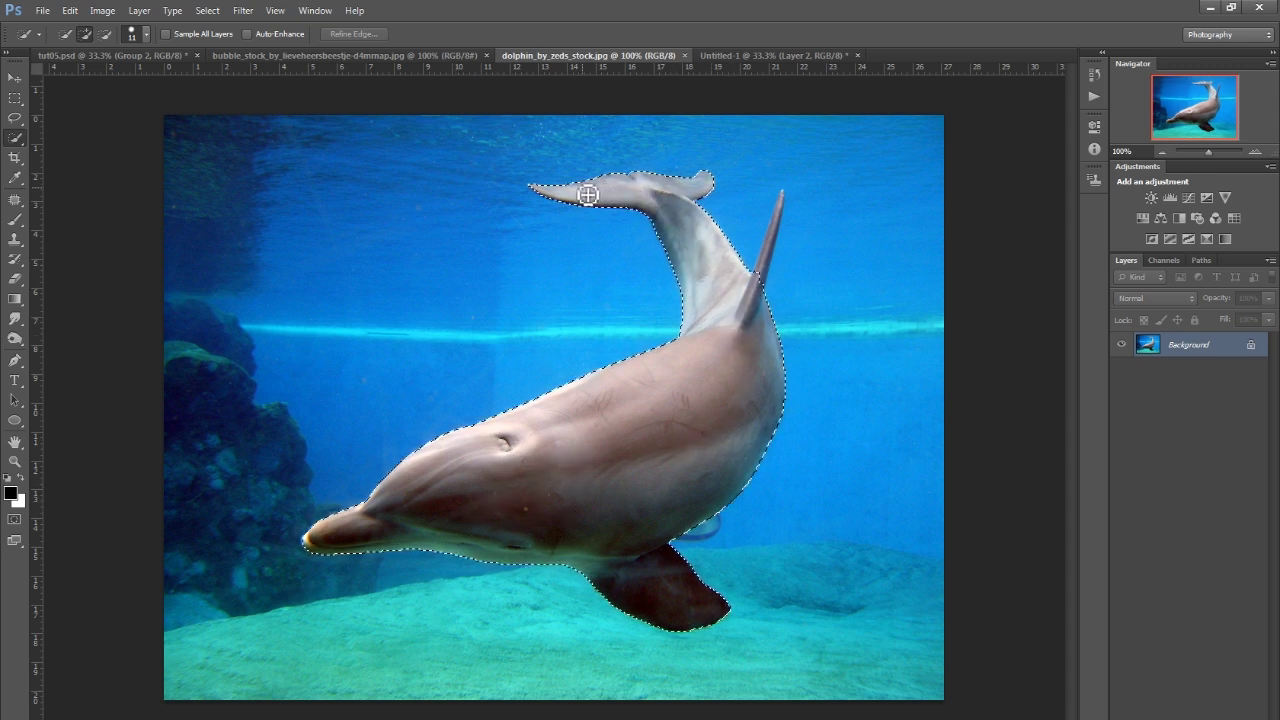
pyautogui.moveTo(588, 195); pyautogui.dragTo(590, 194)
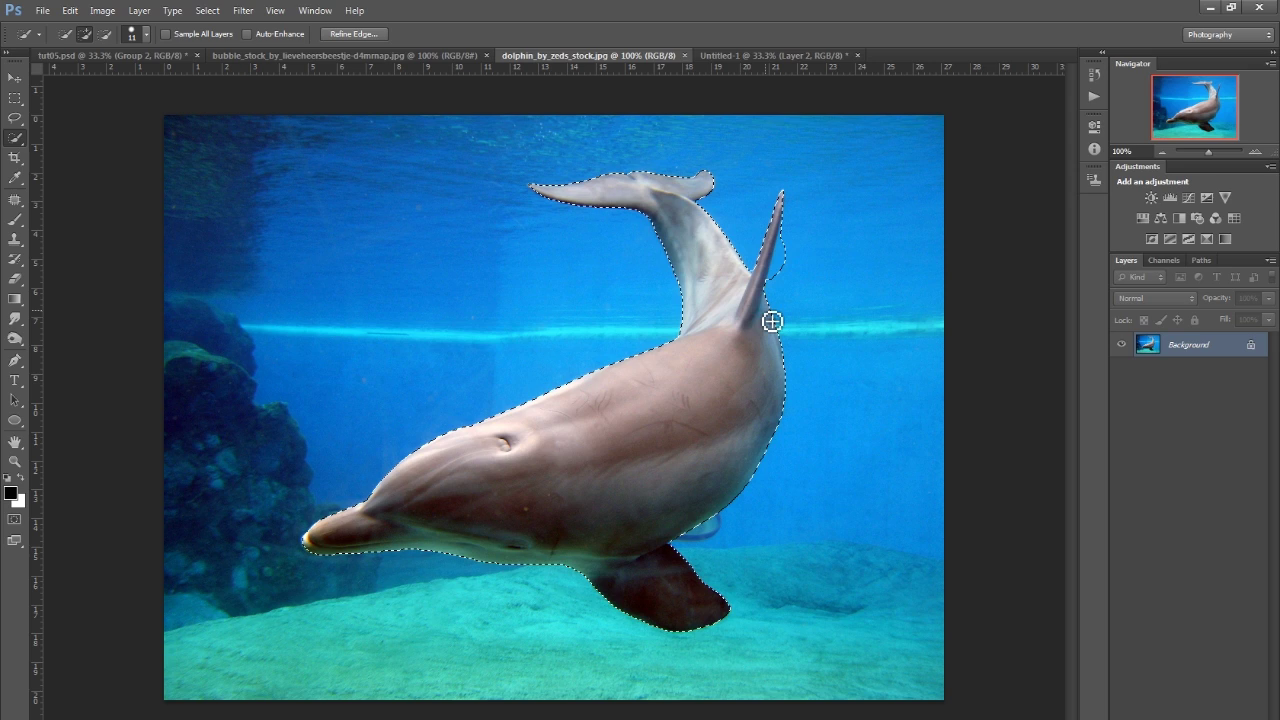
pyautogui.click(105, 36)
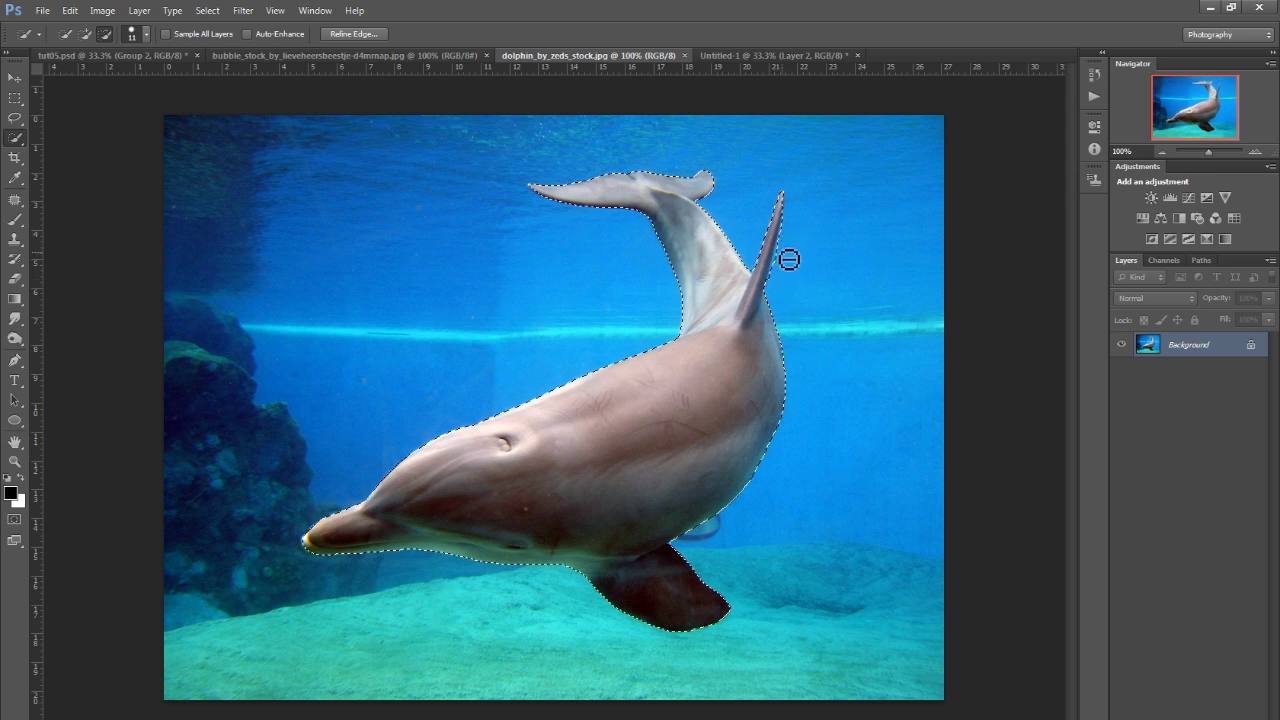
pyautogui.click(86, 35)
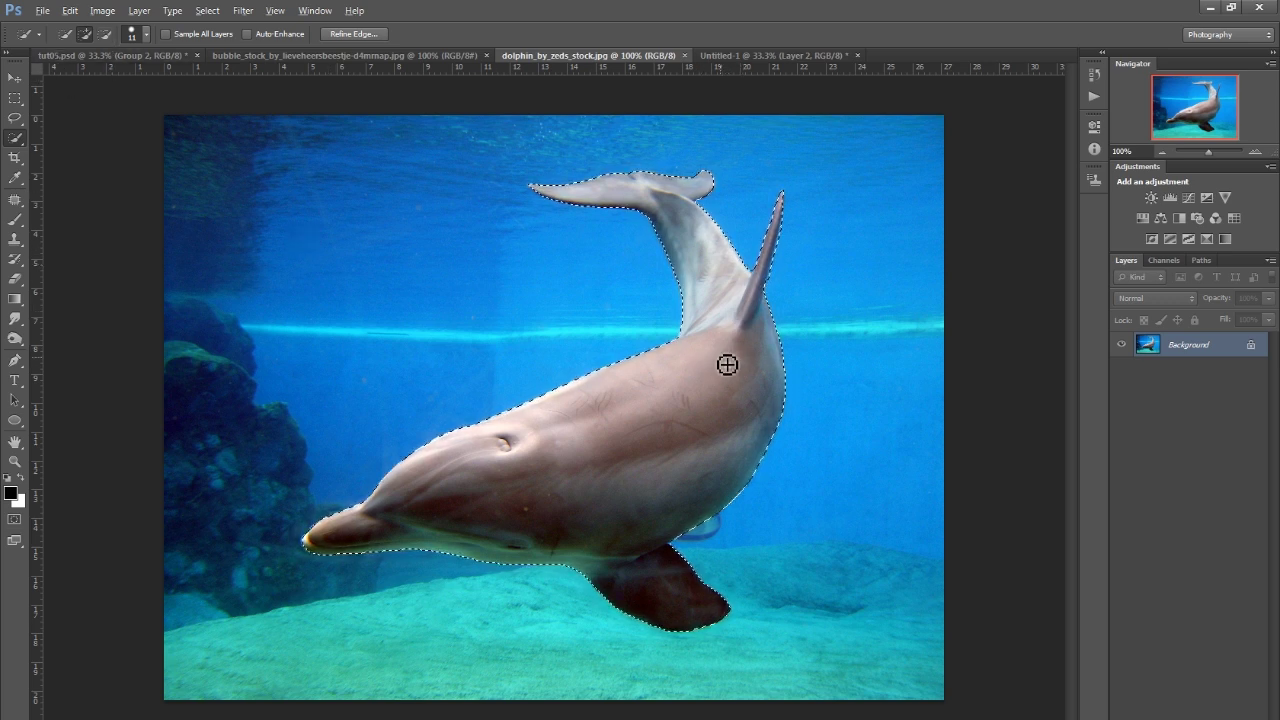
pyautogui.press('alt')
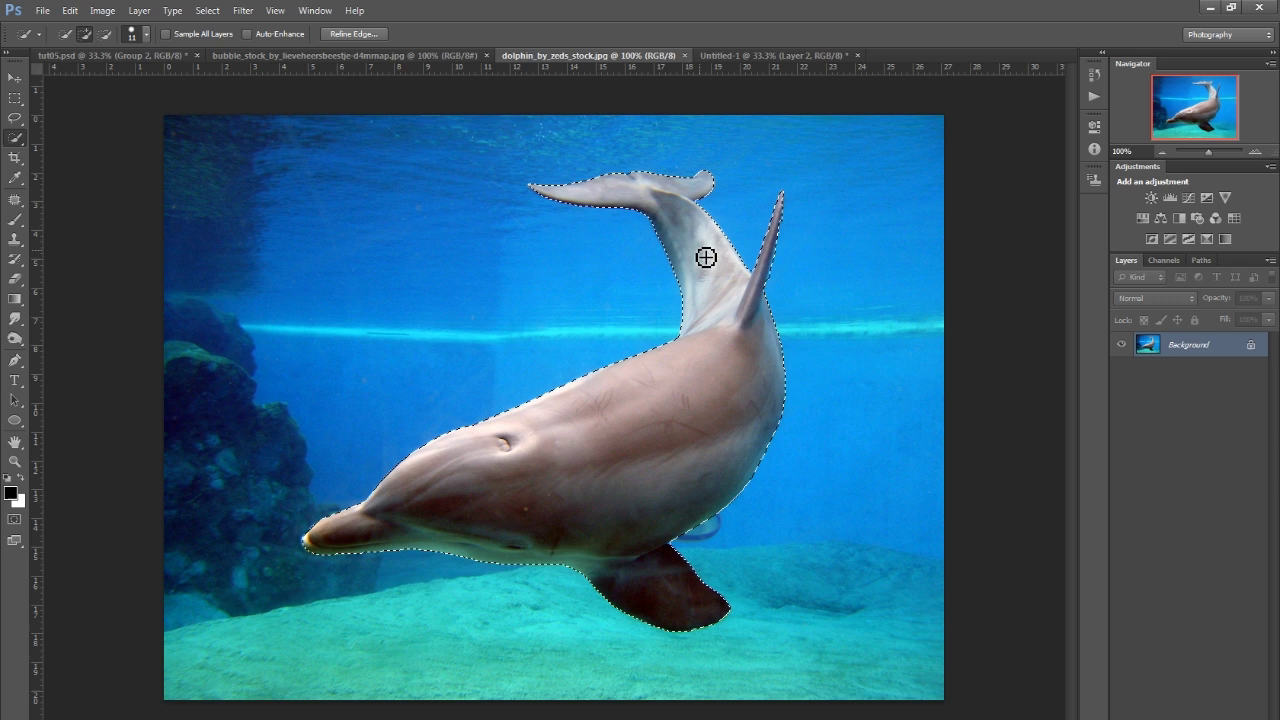
# Step: Drag the dolphin into Untitled-1 as Layer 3, scale it inside the bubble, and stack it under the bubble layers
pyautogui.click(14, 78)
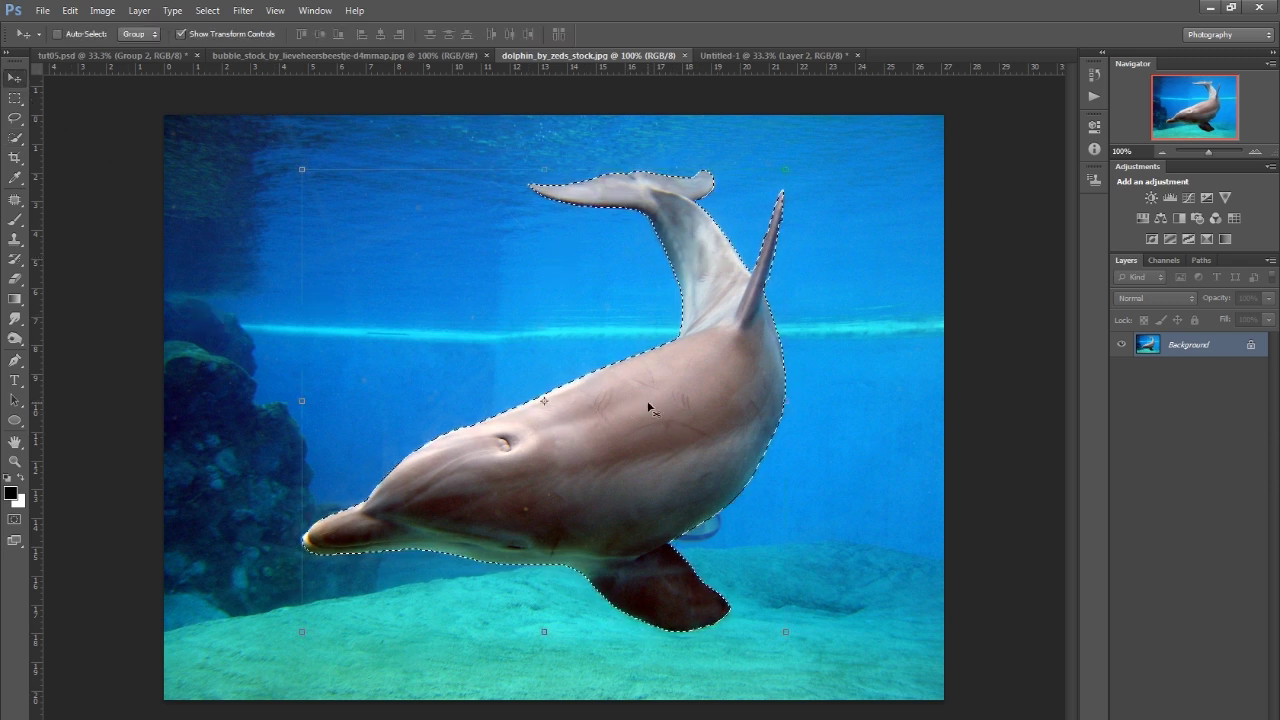
pyautogui.moveTo(651, 397); pyautogui.dragTo(752, 392)
pyautogui.hotkey('ctrl', 't')
pyautogui.moveTo(785, 317); pyautogui.dragTo(824, 280)
pyautogui.moveTo(799, 378); pyautogui.dragTo(818, 397)
pyautogui.click(15, 78)
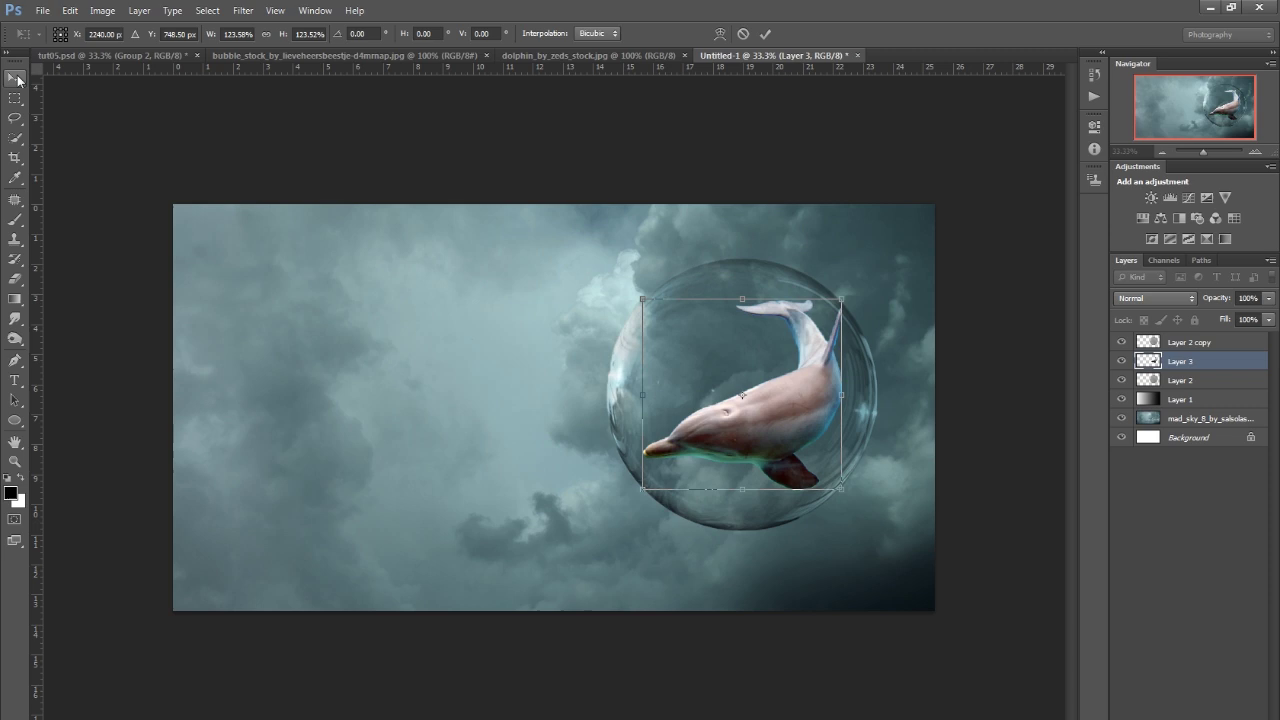
pyautogui.click(582, 296)
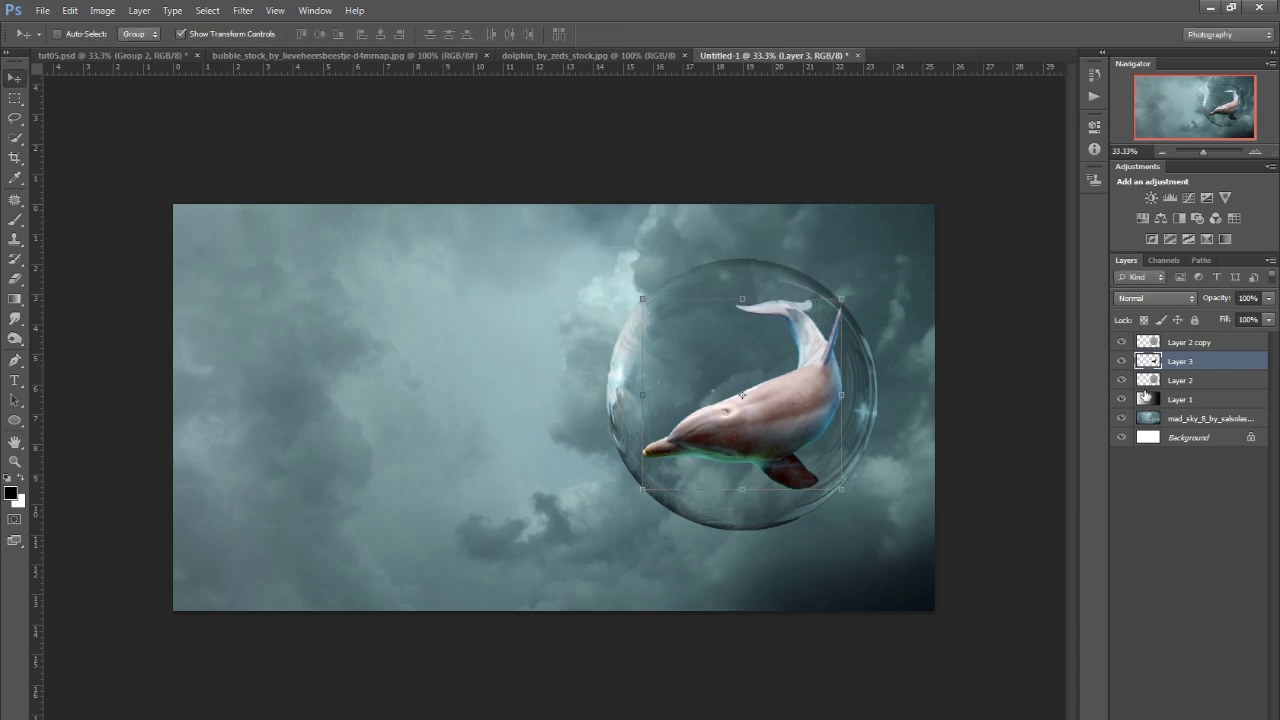
pyautogui.moveTo(1177, 363); pyautogui.dragTo(1181, 386)
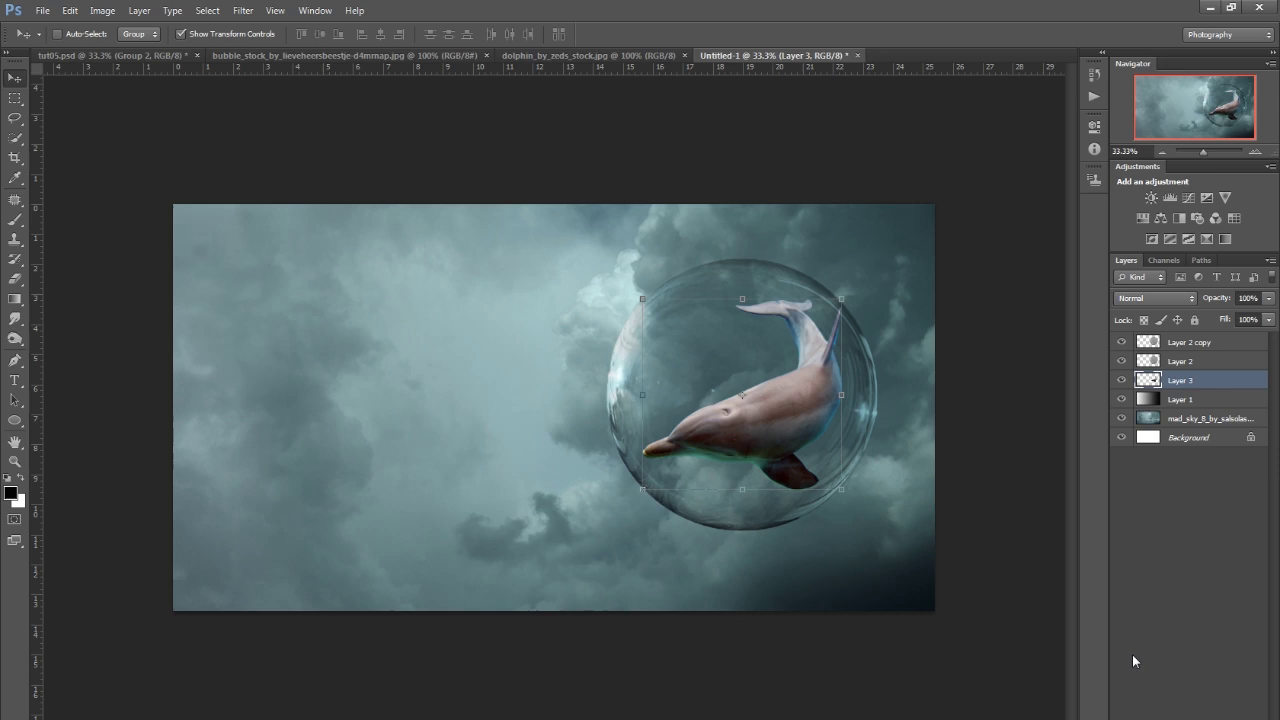
# Step: Add a Hue/Saturation adjustment layer clipped to the dolphin's Layer 3
pyautogui.click(1196, 716)
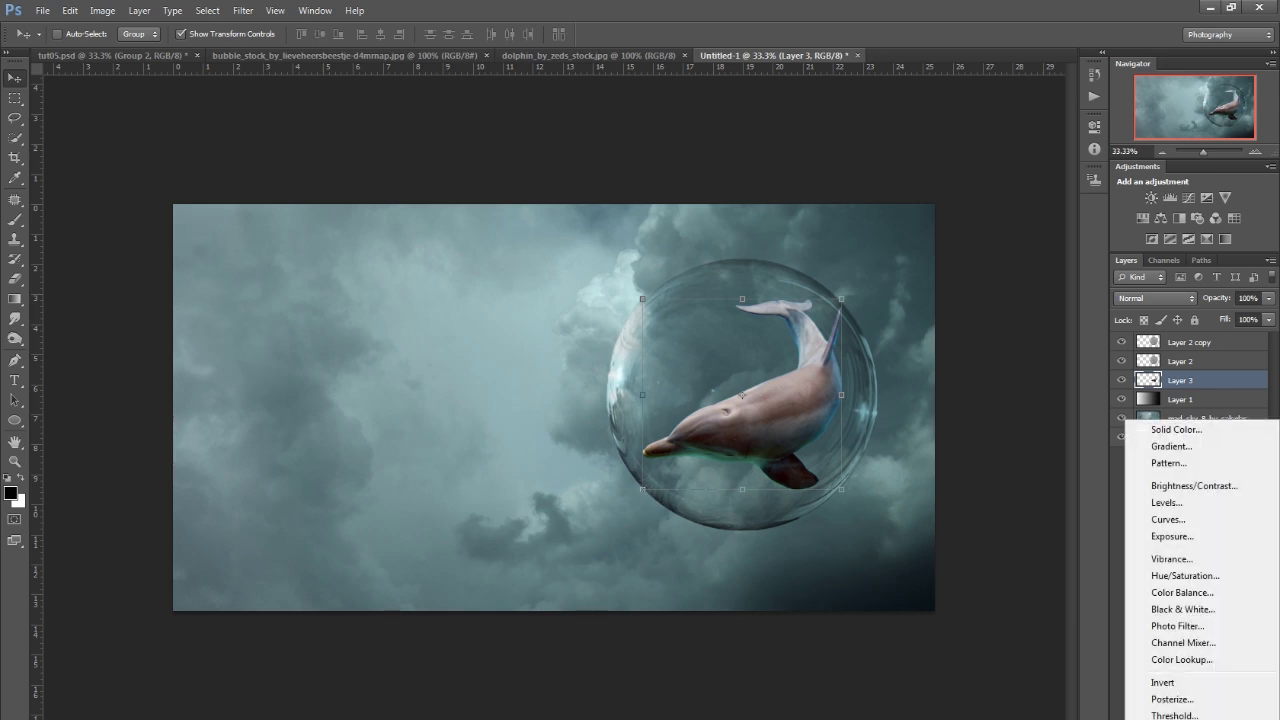
pyautogui.click(1181, 584)
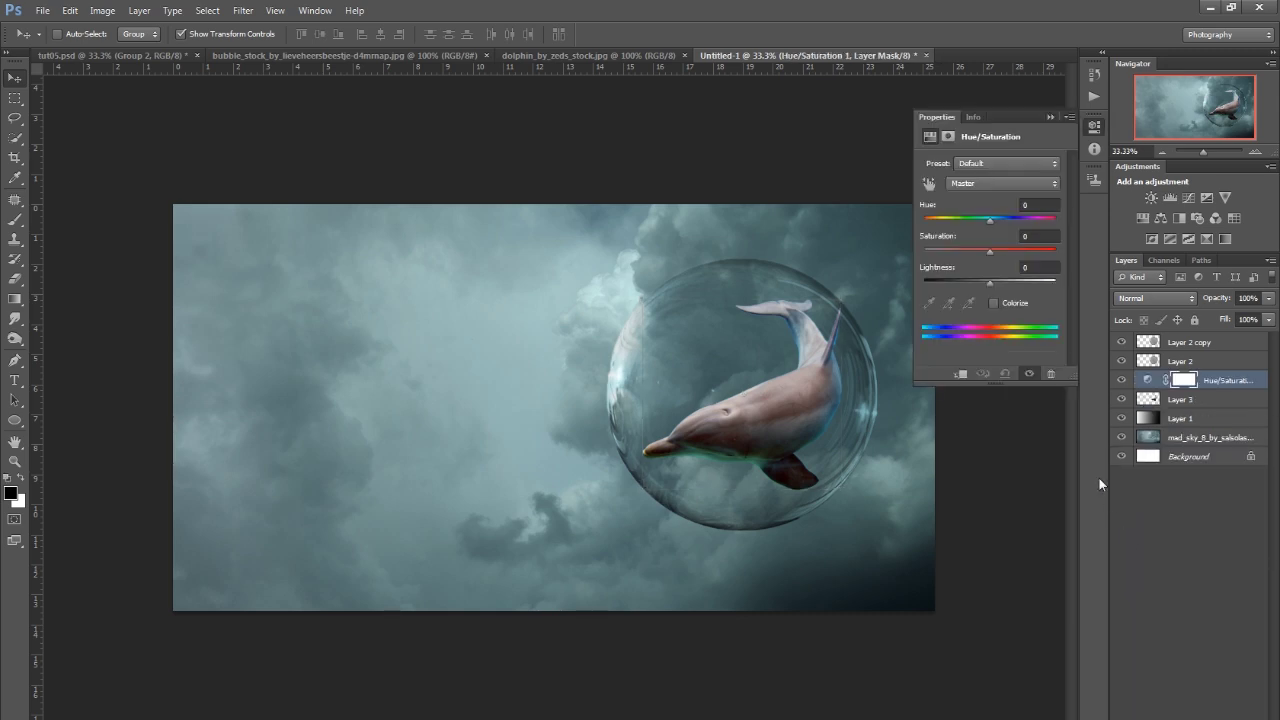
pyautogui.rightClick(1215, 382)
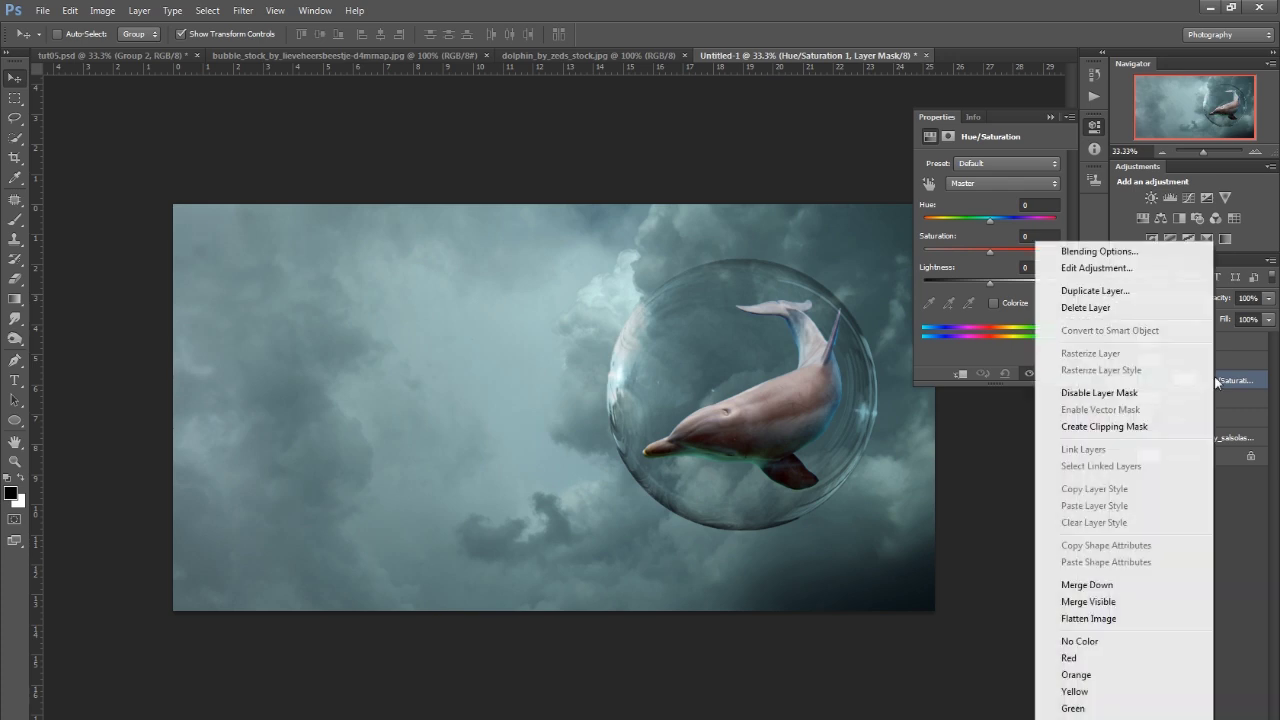
pyautogui.click(1110, 427)
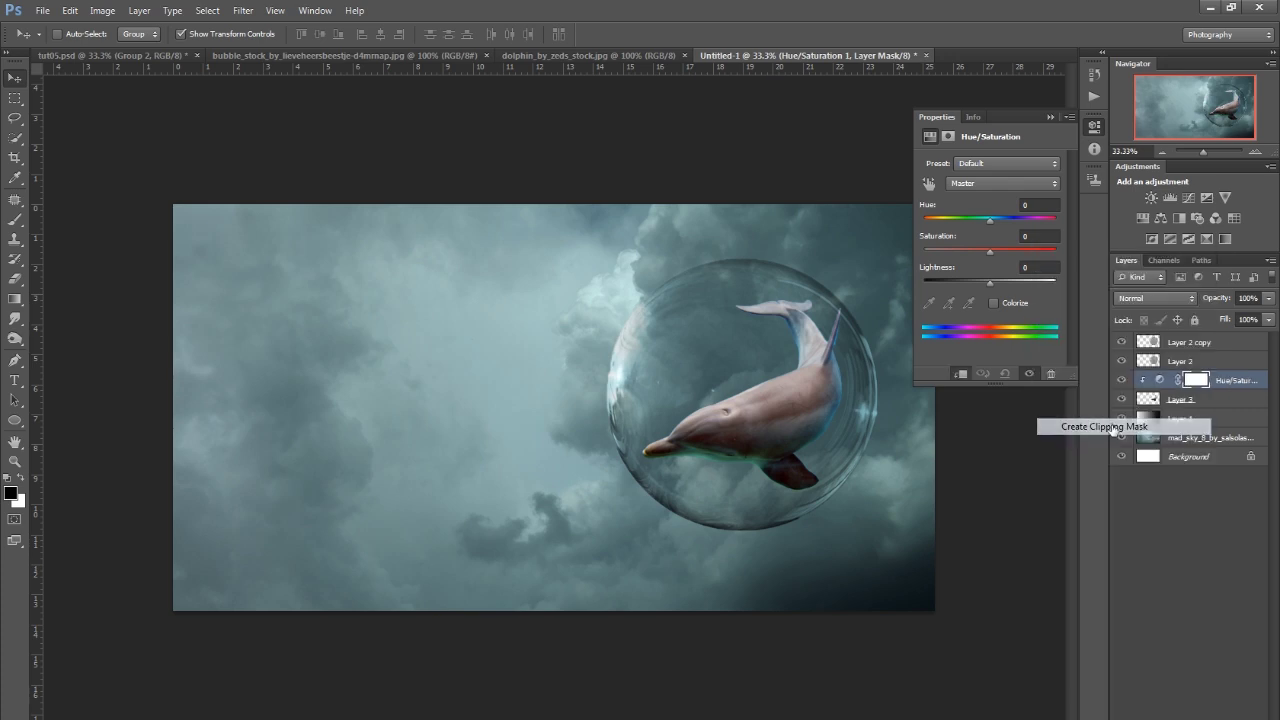
# Step: Adjust Blues saturation and set Cyans saturation to -100 in the adjustment
pyautogui.click(999, 183)
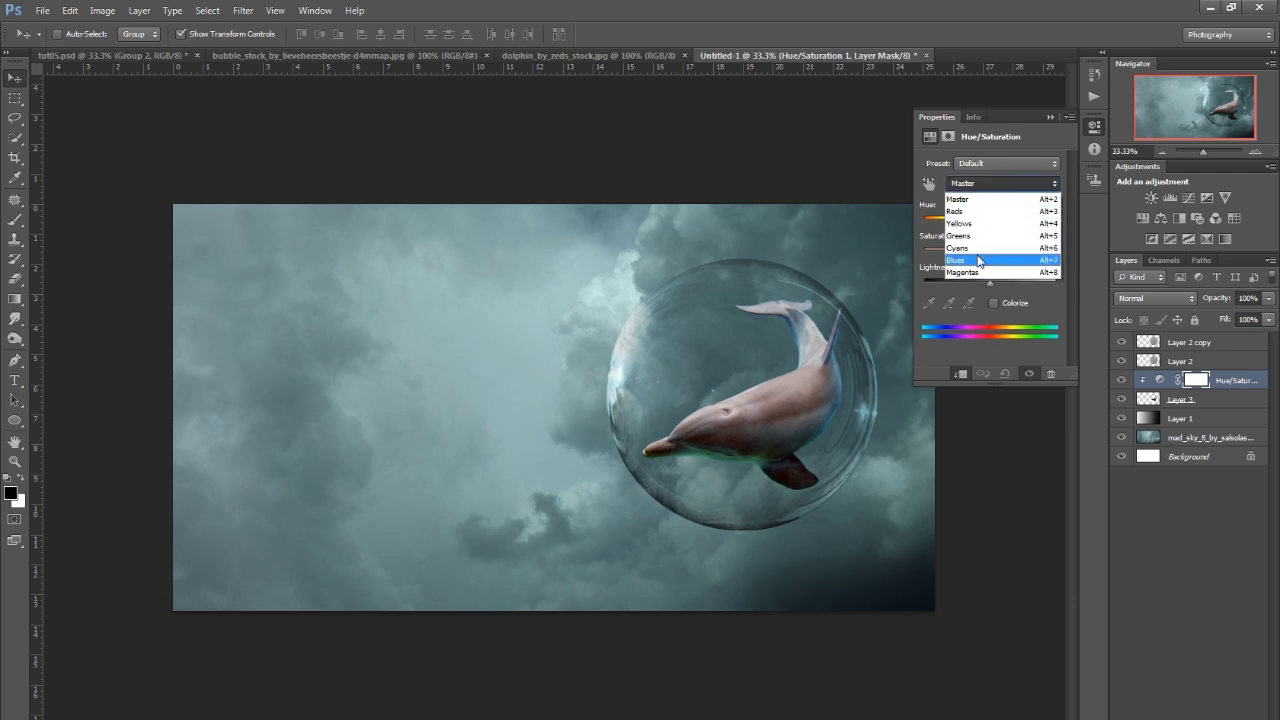
pyautogui.click(979, 261)
pyautogui.moveTo(991, 250)
pyautogui.mouseDown()
pyautogui.moveTo(907, 259)
pyautogui.moveTo(993, 266)
pyautogui.mouseUp()
pyautogui.click(988, 184)
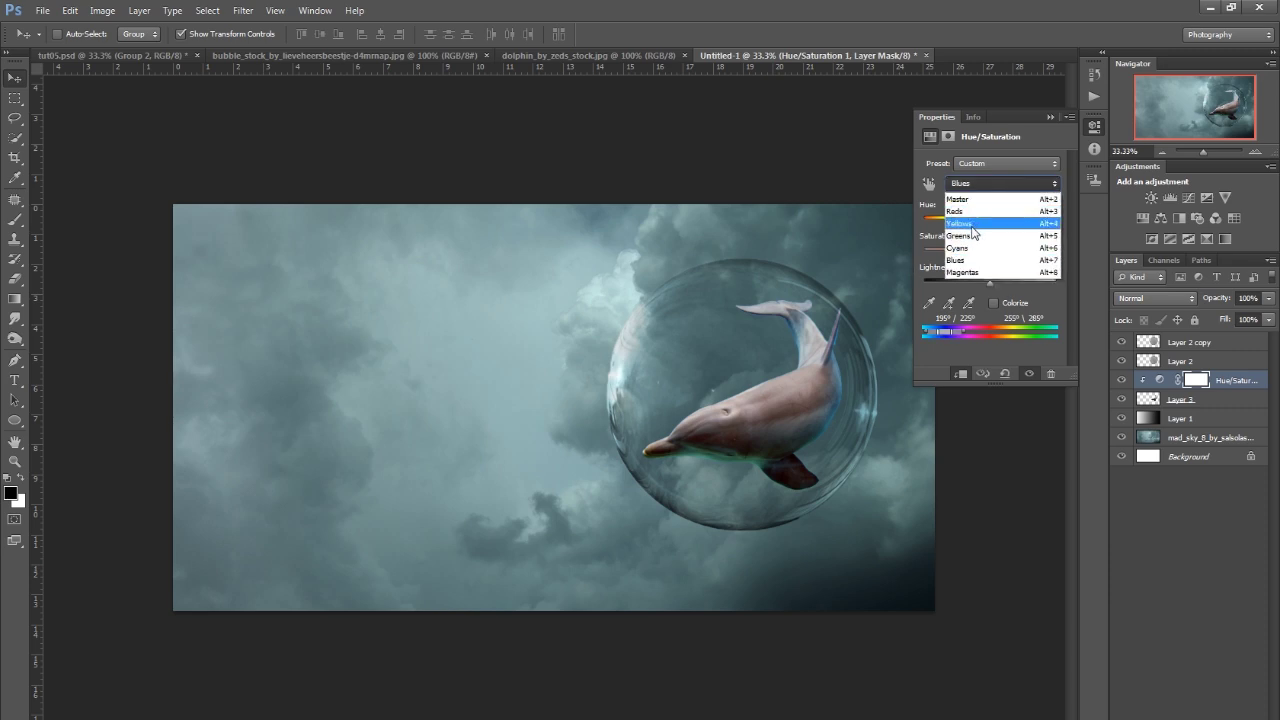
pyautogui.click(972, 248)
pyautogui.moveTo(987, 254); pyautogui.dragTo(921, 256)
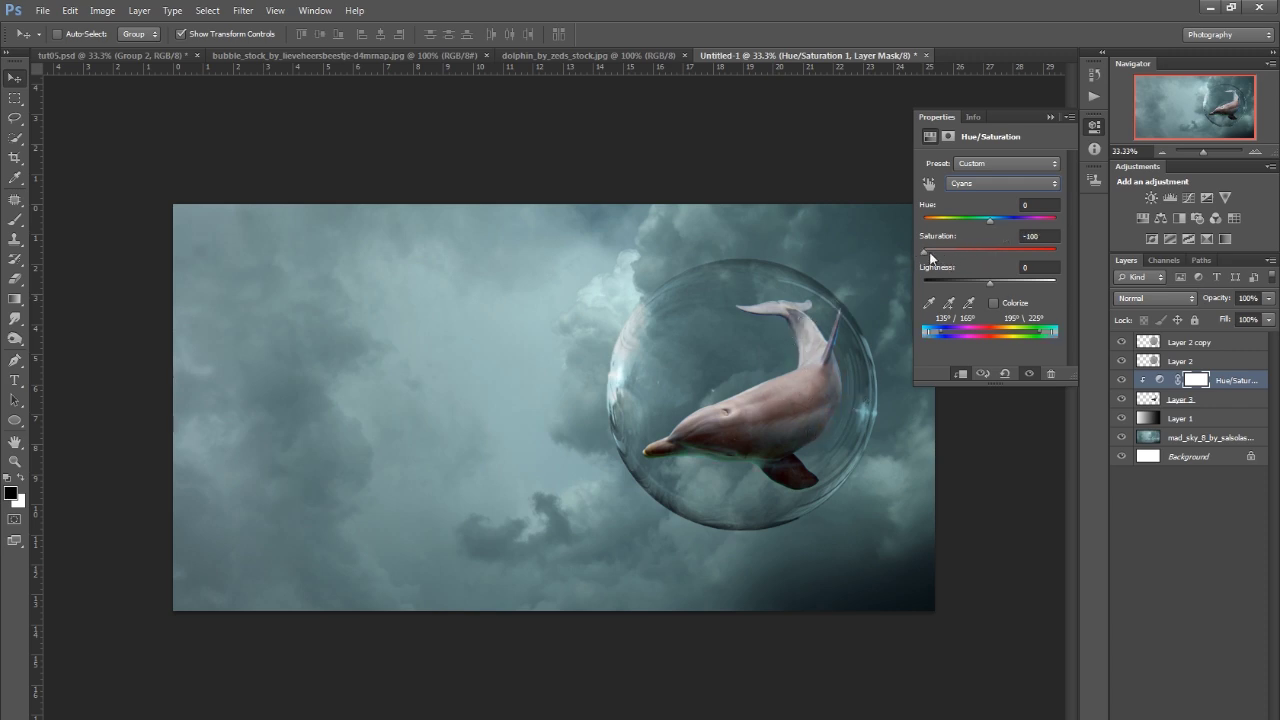
pyautogui.moveTo(951, 253); pyautogui.dragTo(906, 266)
pyautogui.click(1049, 117)
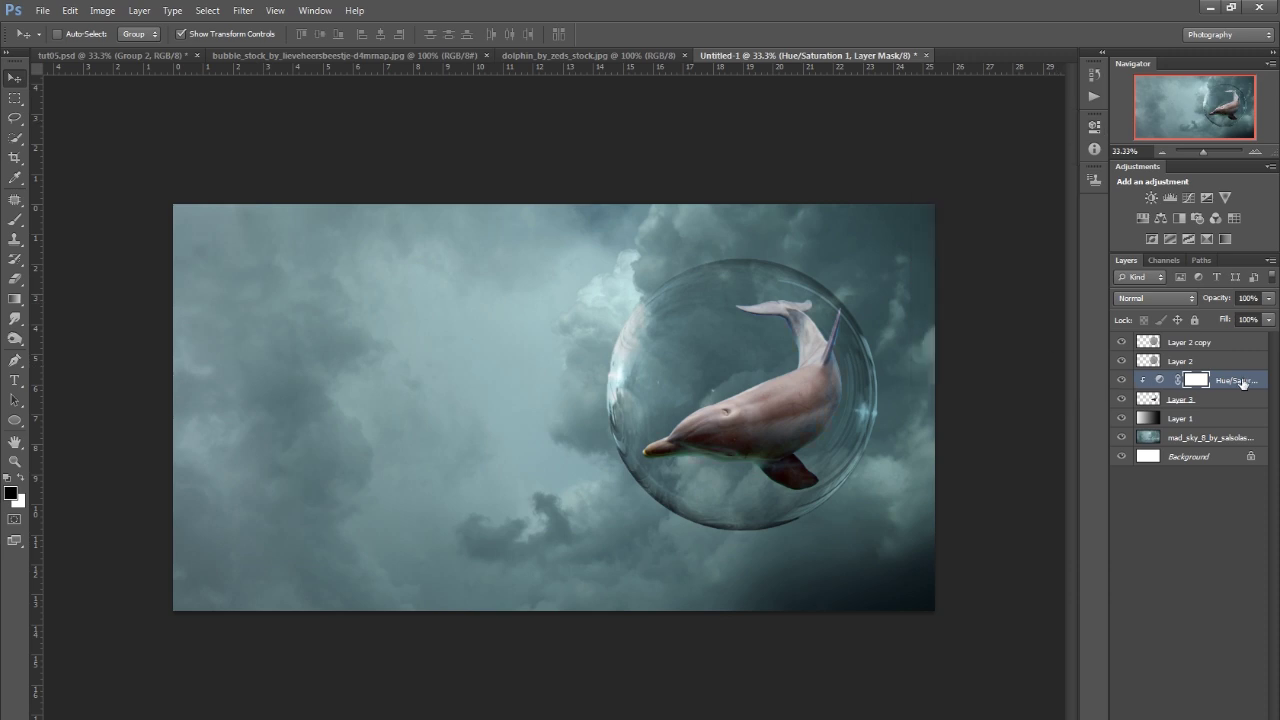
pyautogui.click(1175, 401)
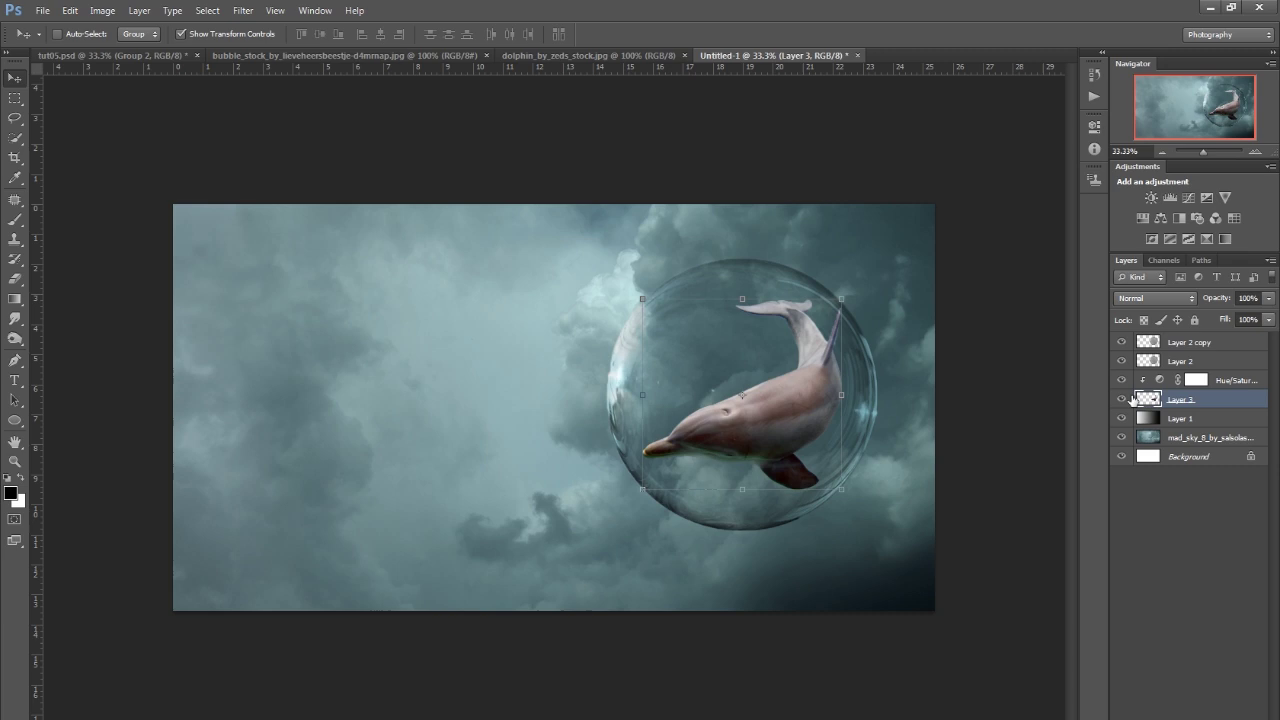
pyautogui.click(1198, 380)
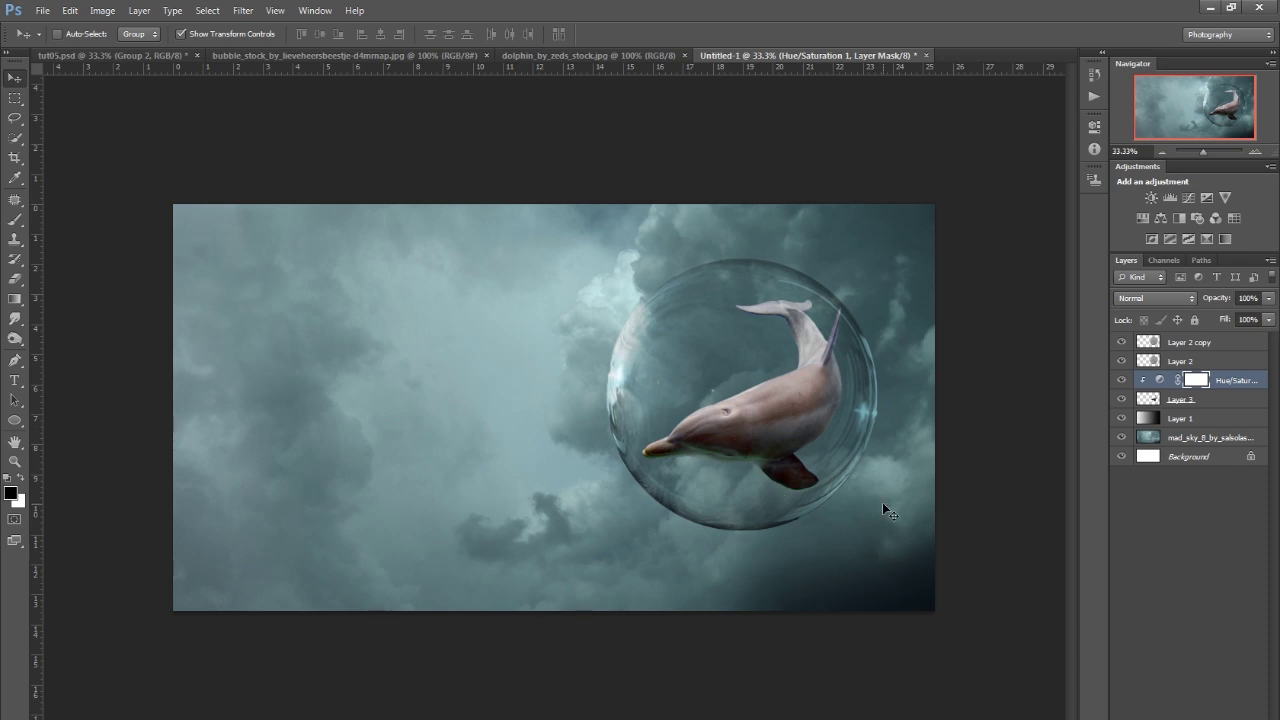
# Step: Duplicate mad_sky_8, place the copy above Hue/Saturation 1, and make it a clipping mask
pyautogui.click(1186, 438)
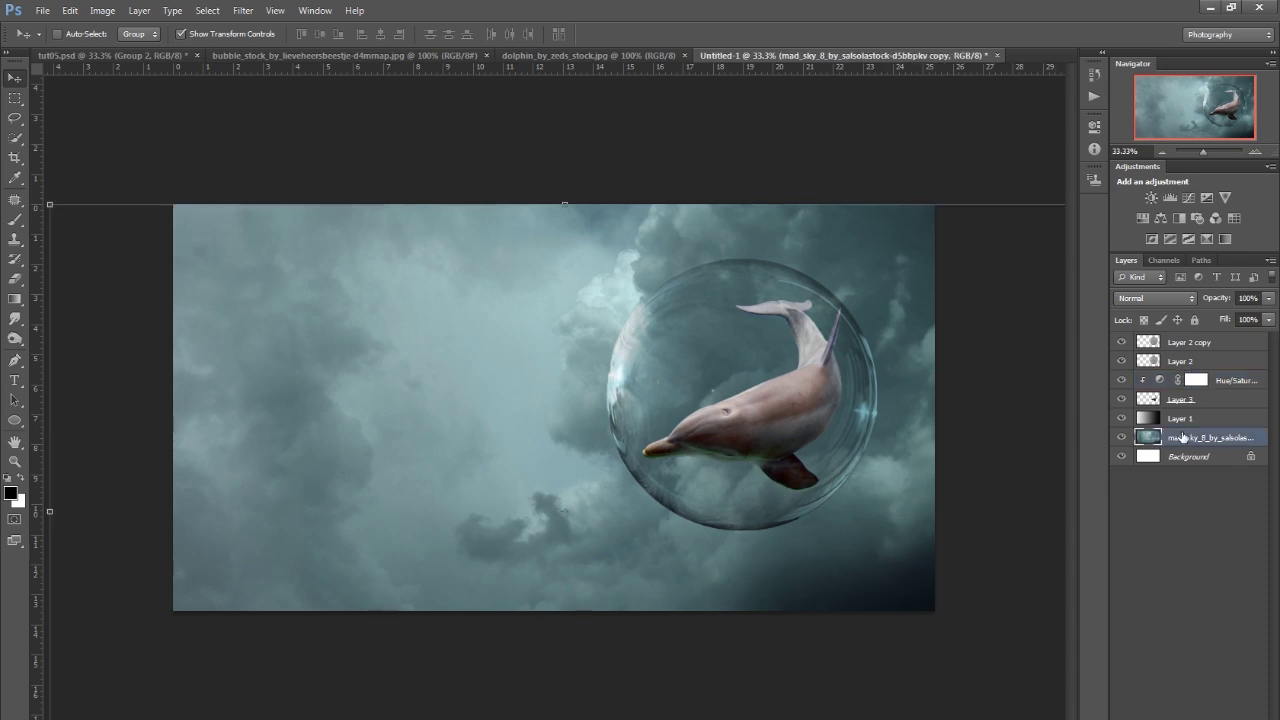
pyautogui.click(139, 10)
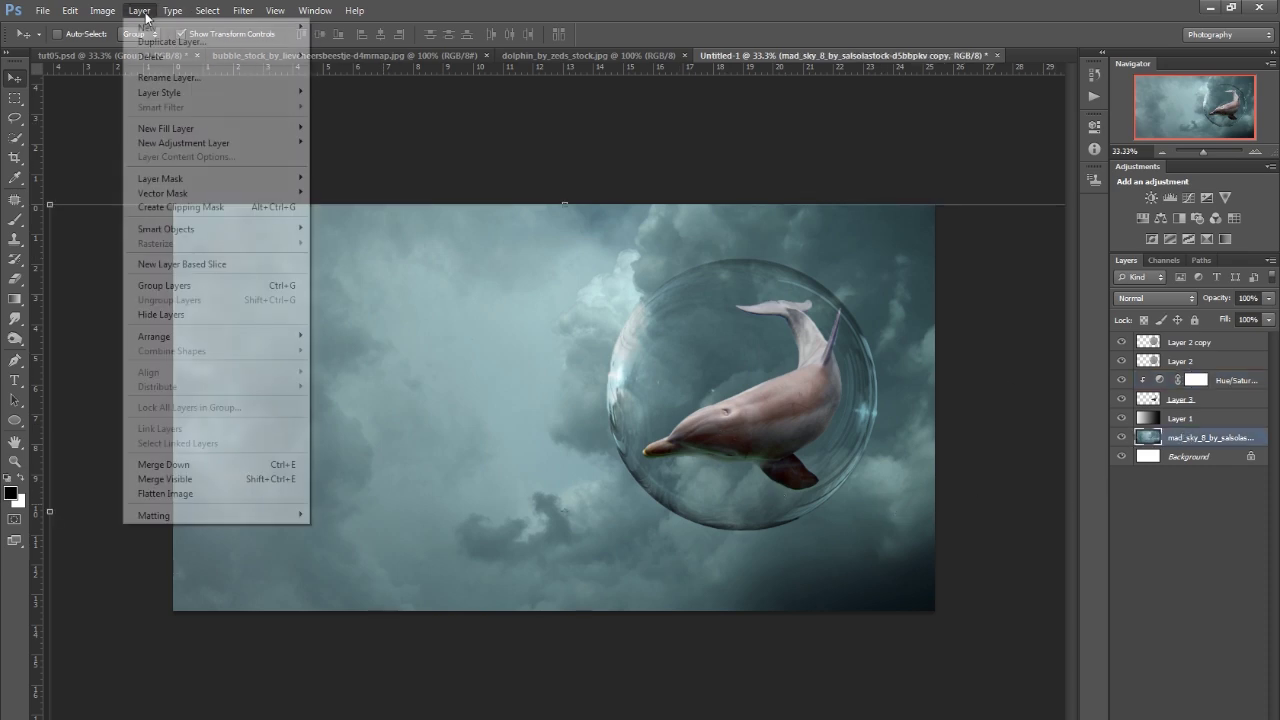
pyautogui.click(153, 42)
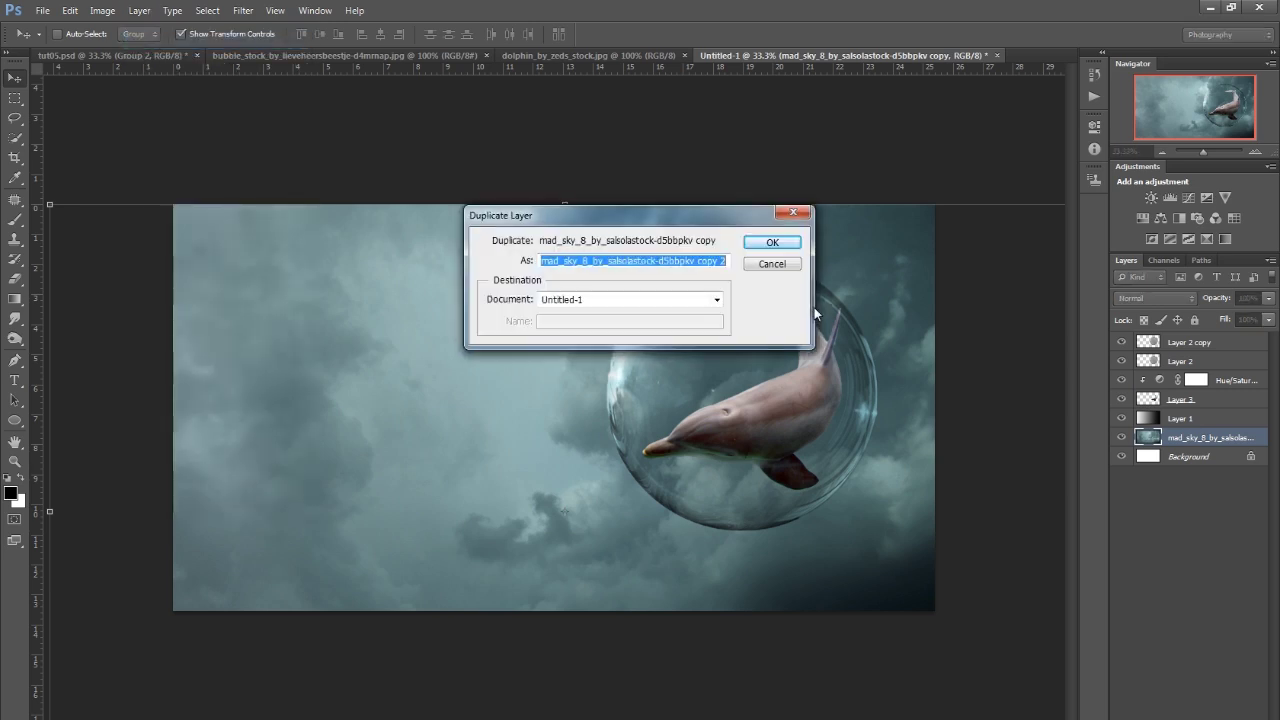
pyautogui.click(768, 244)
pyautogui.moveTo(1178, 436); pyautogui.dragTo(1184, 376)
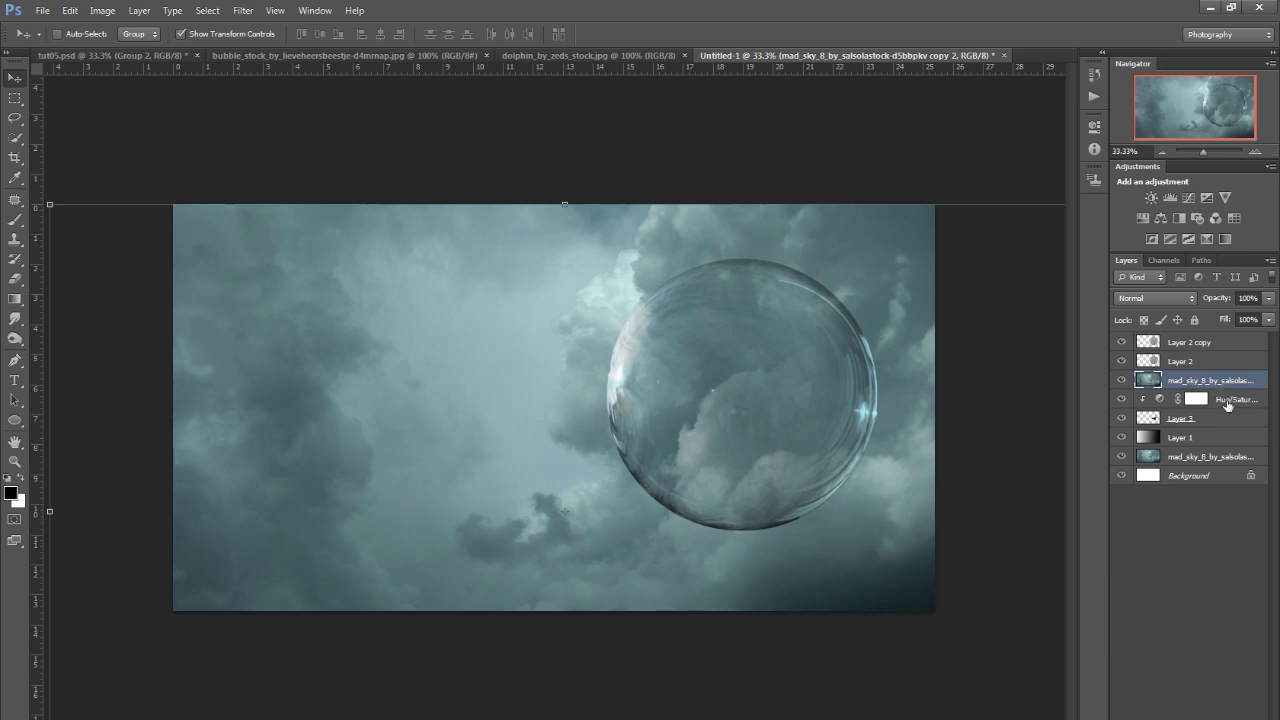
pyautogui.rightClick(1203, 384)
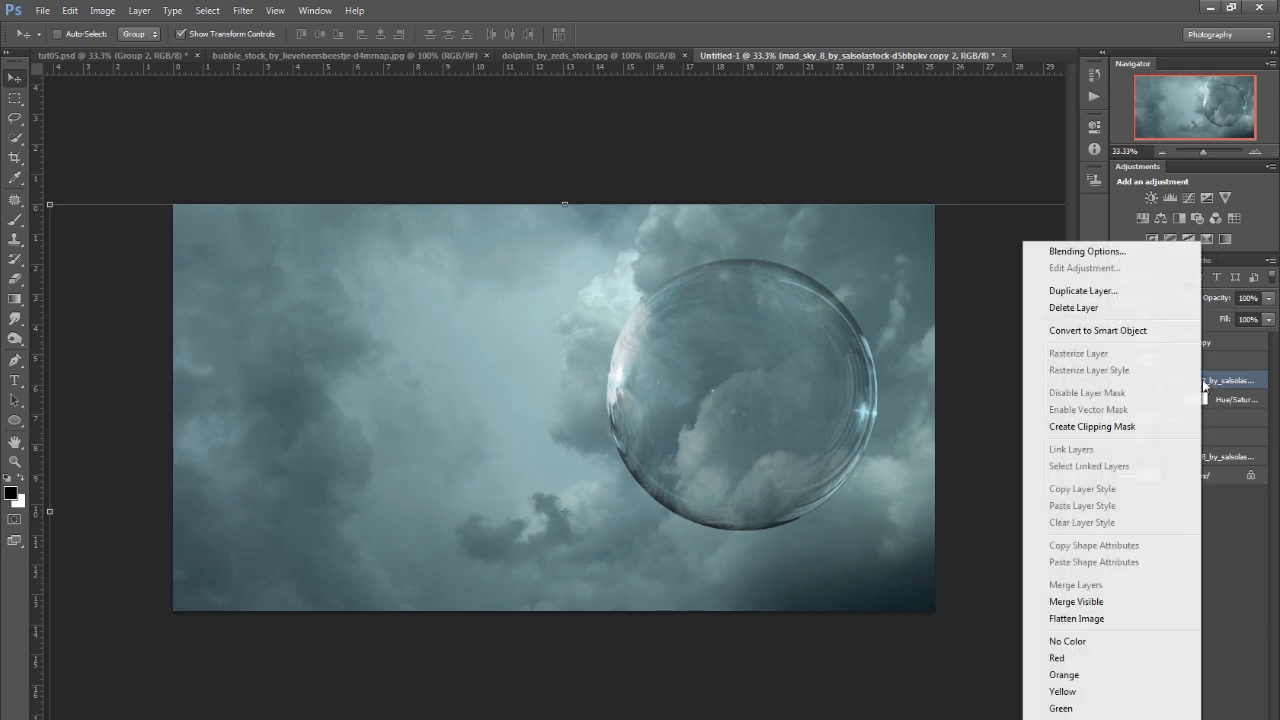
pyautogui.click(1108, 427)
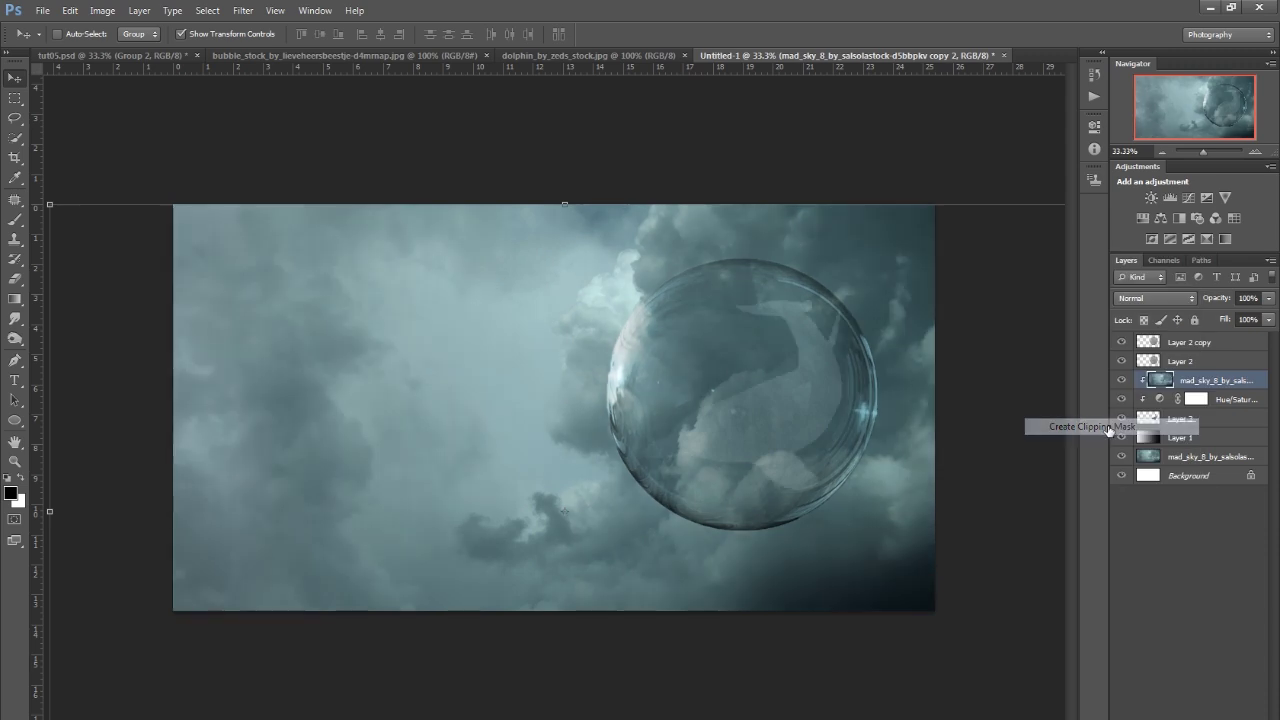
# Step: Set the sky copy to Color blend mode and clip the Hue/Saturation layer below
pyautogui.click(1135, 300)
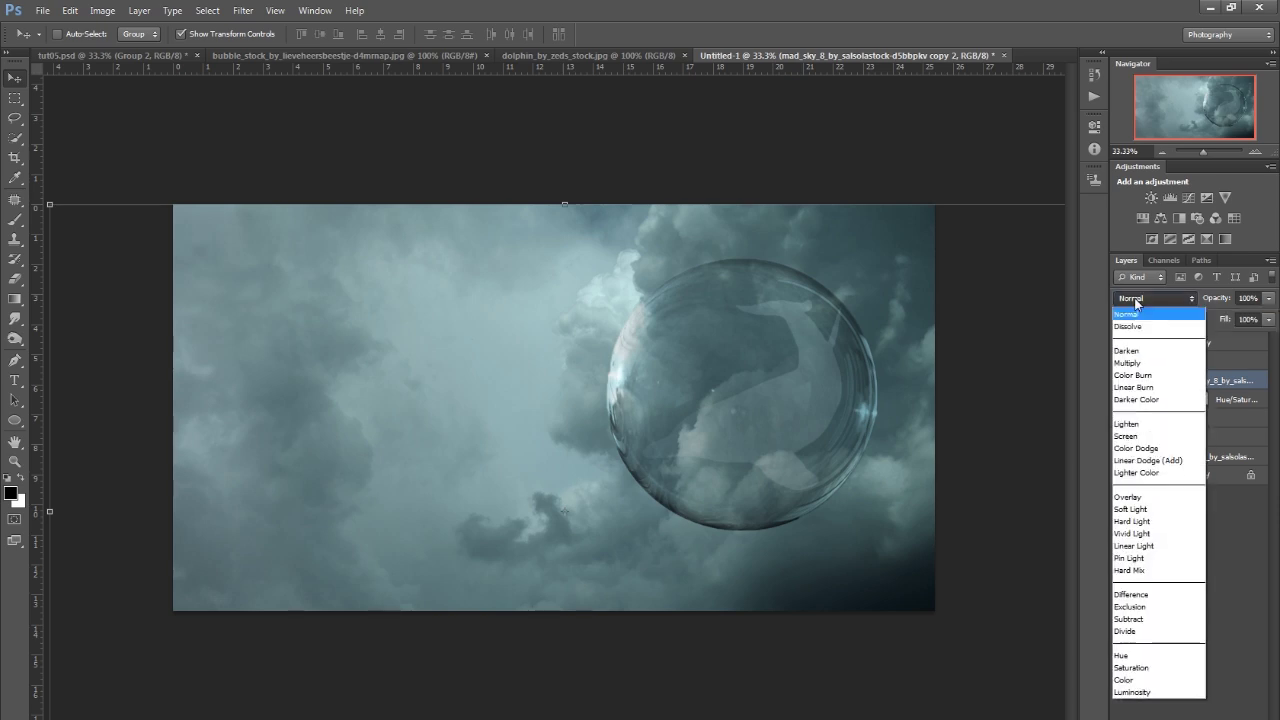
pyautogui.click(1121, 680)
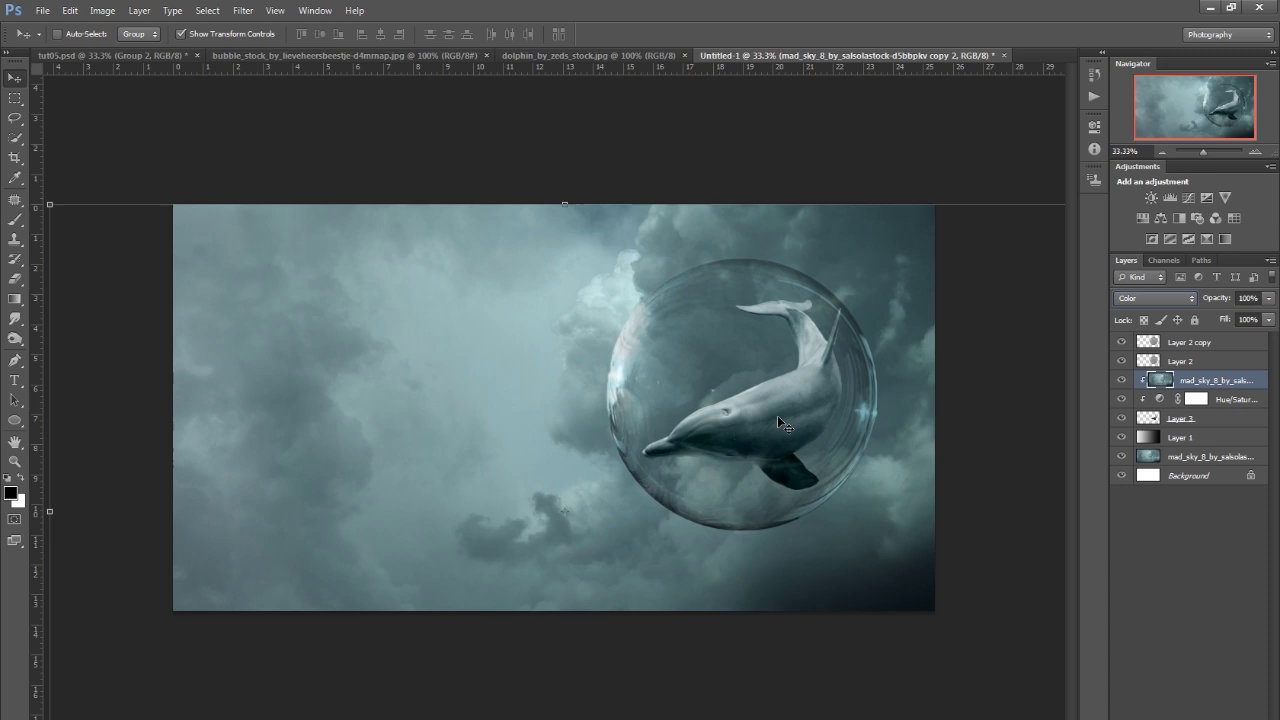
pyautogui.keyDown('alt'); pyautogui.click(1142, 400); pyautogui.keyUp('alt')
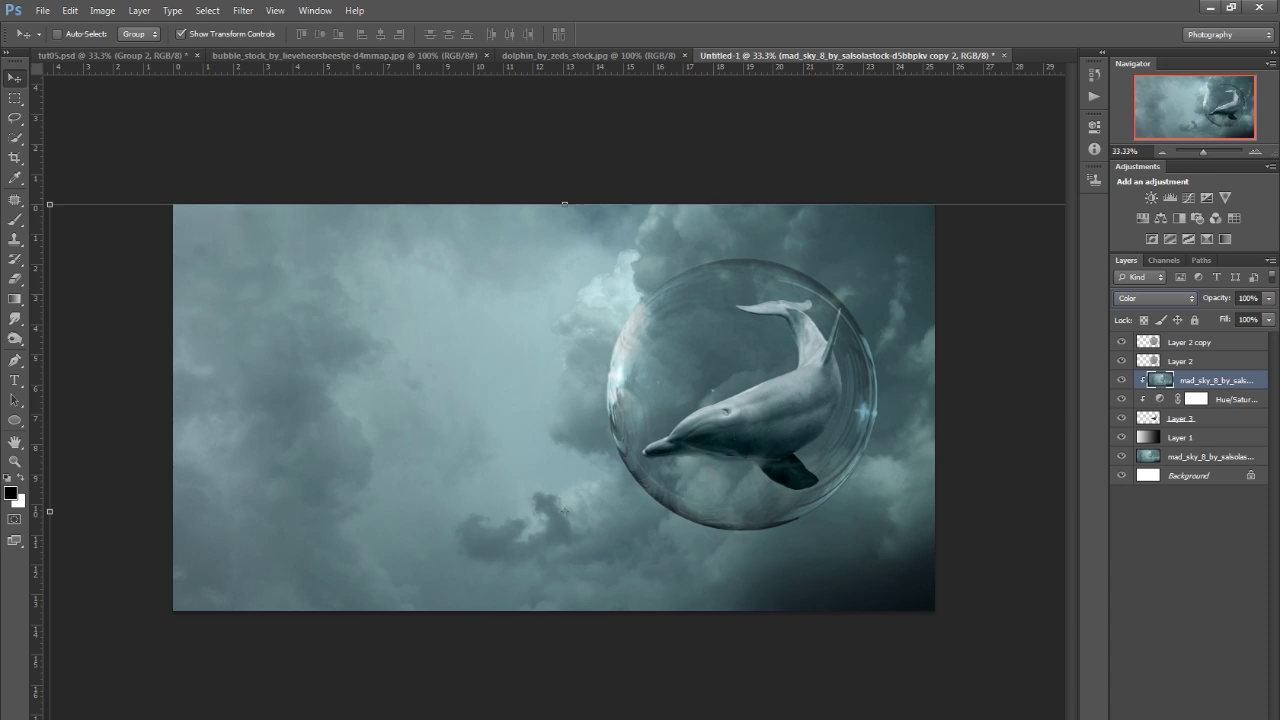
# Step: Lower the sky copy's opacity to 50% and toggle its visibility to compare
pyautogui.click(1268, 298)
pyautogui.moveTo(1270, 316); pyautogui.dragTo(1231, 345)
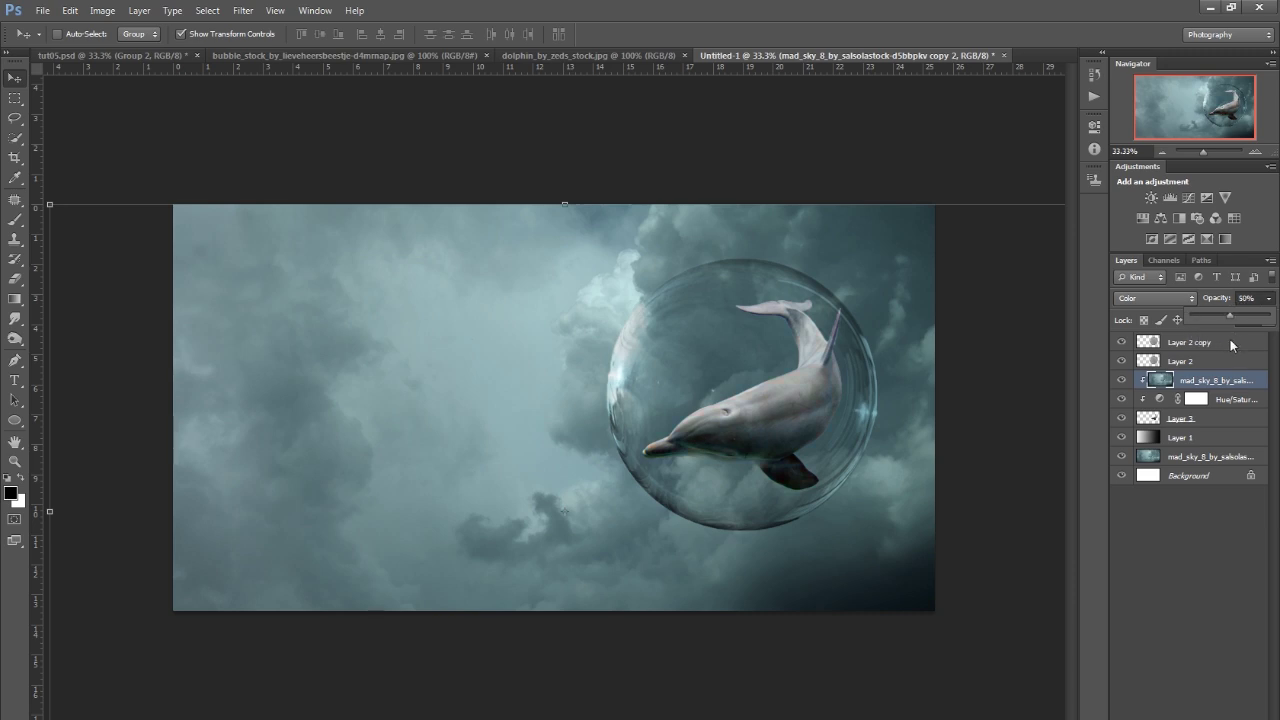
pyautogui.click(1122, 380)
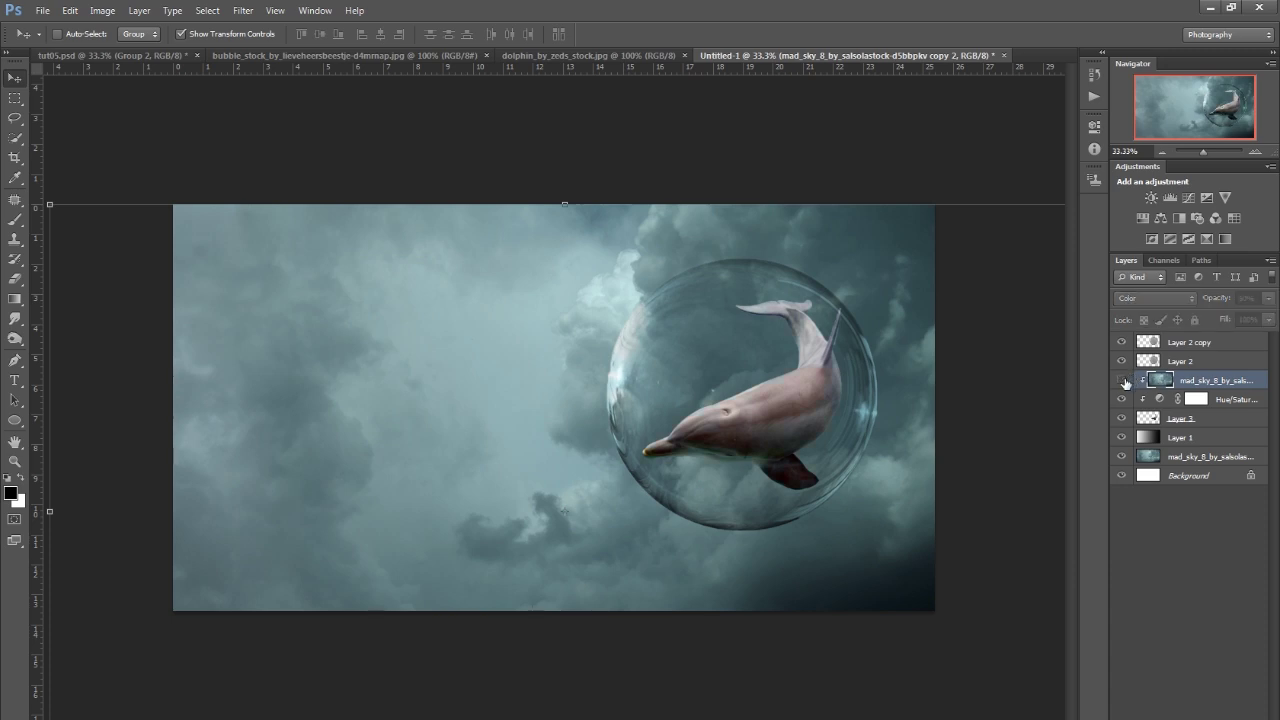
pyautogui.click(1122, 380)
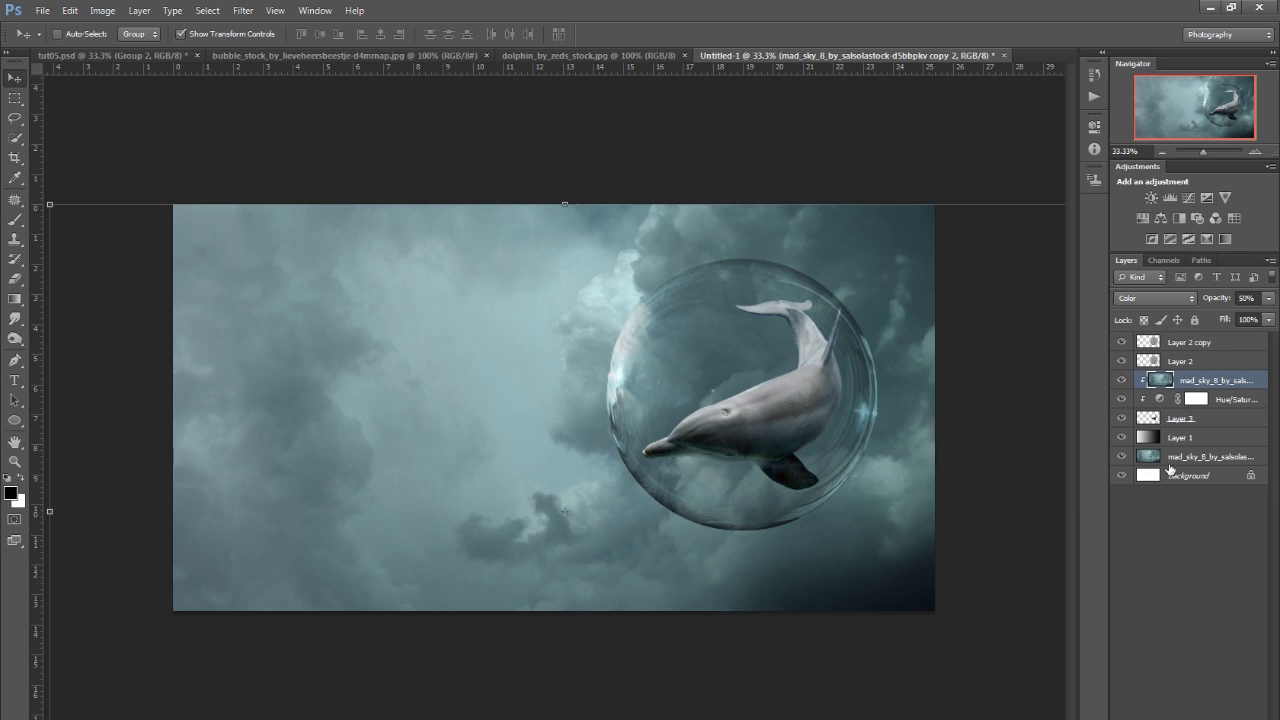
# Step: Lower the dolphin Layer 3's opacity to 85%, then reselect the sky copy layer
pyautogui.click(1189, 421)
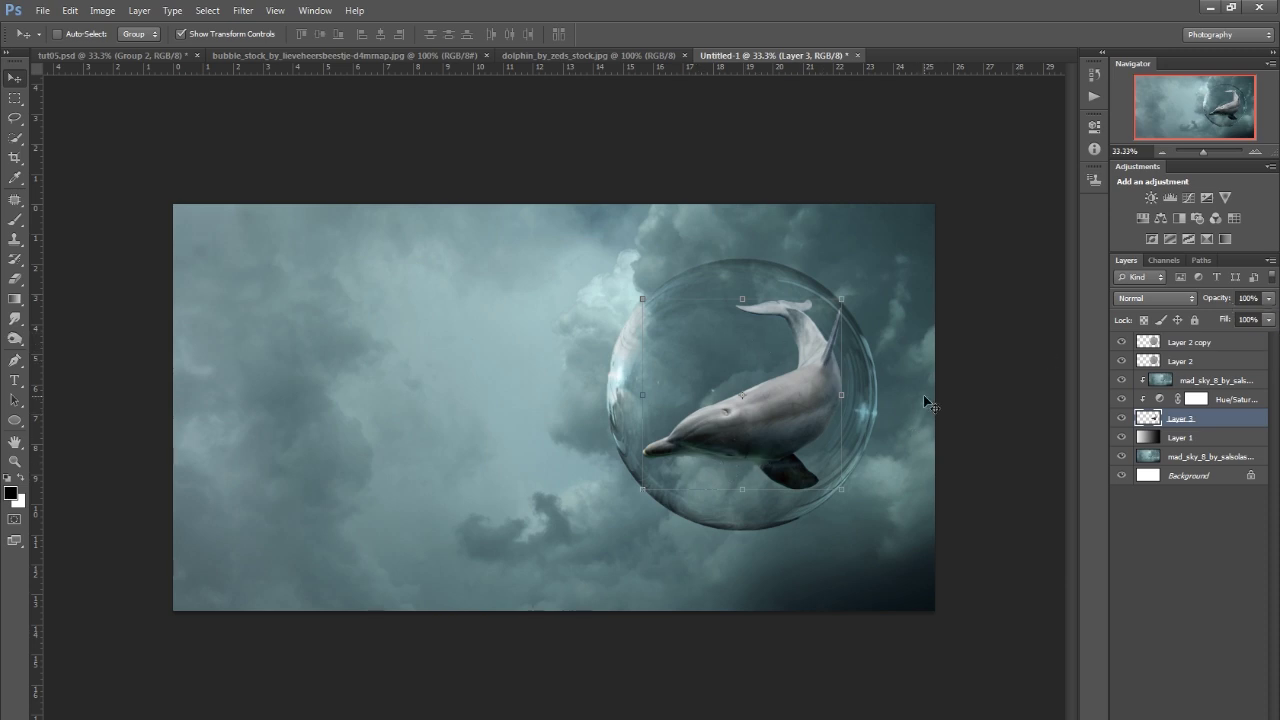
pyautogui.click(1268, 298)
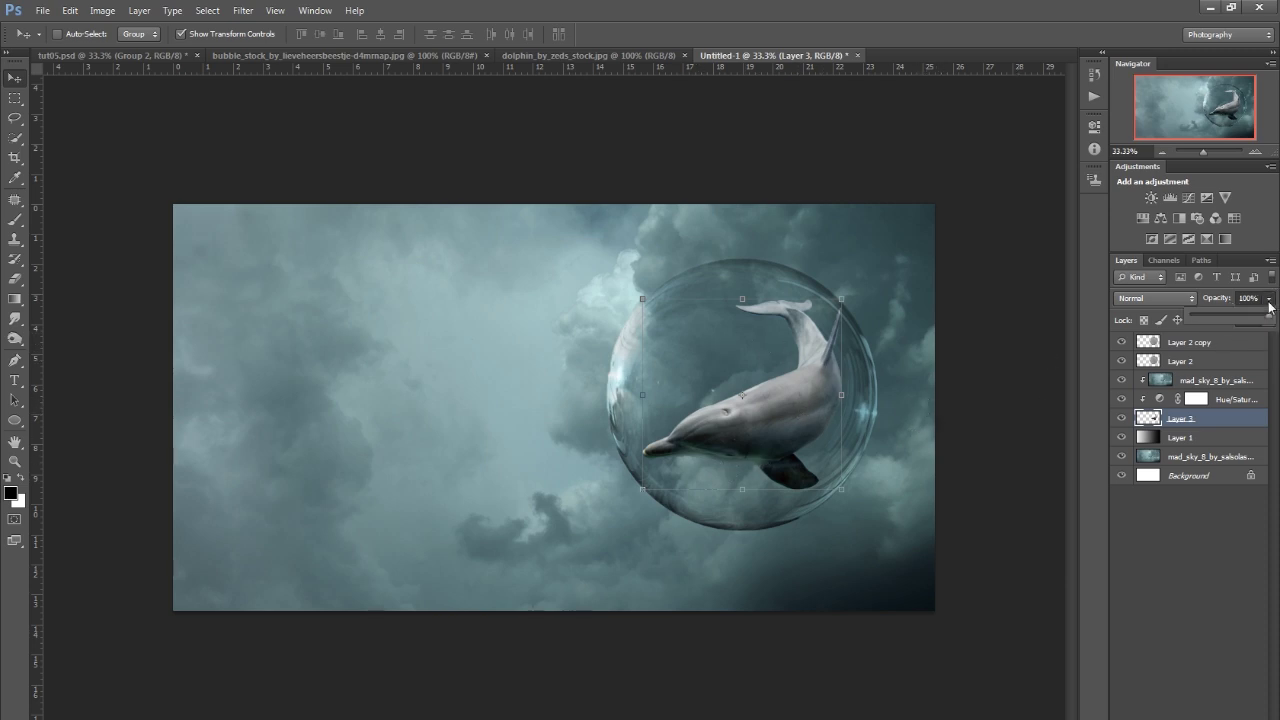
pyautogui.moveTo(1268, 318)
pyautogui.mouseDown()
pyautogui.moveTo(1248, 330)
pyautogui.moveTo(1260, 342)
pyautogui.mouseUp()
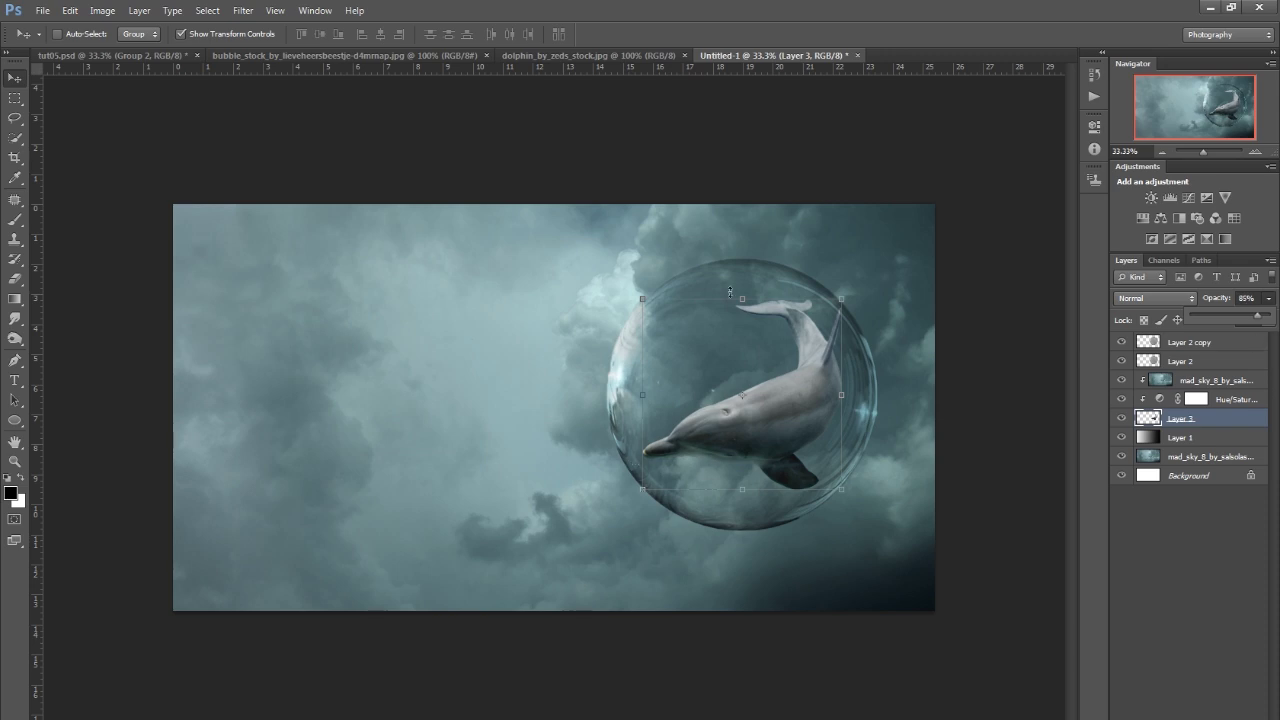
pyautogui.click(15, 461)
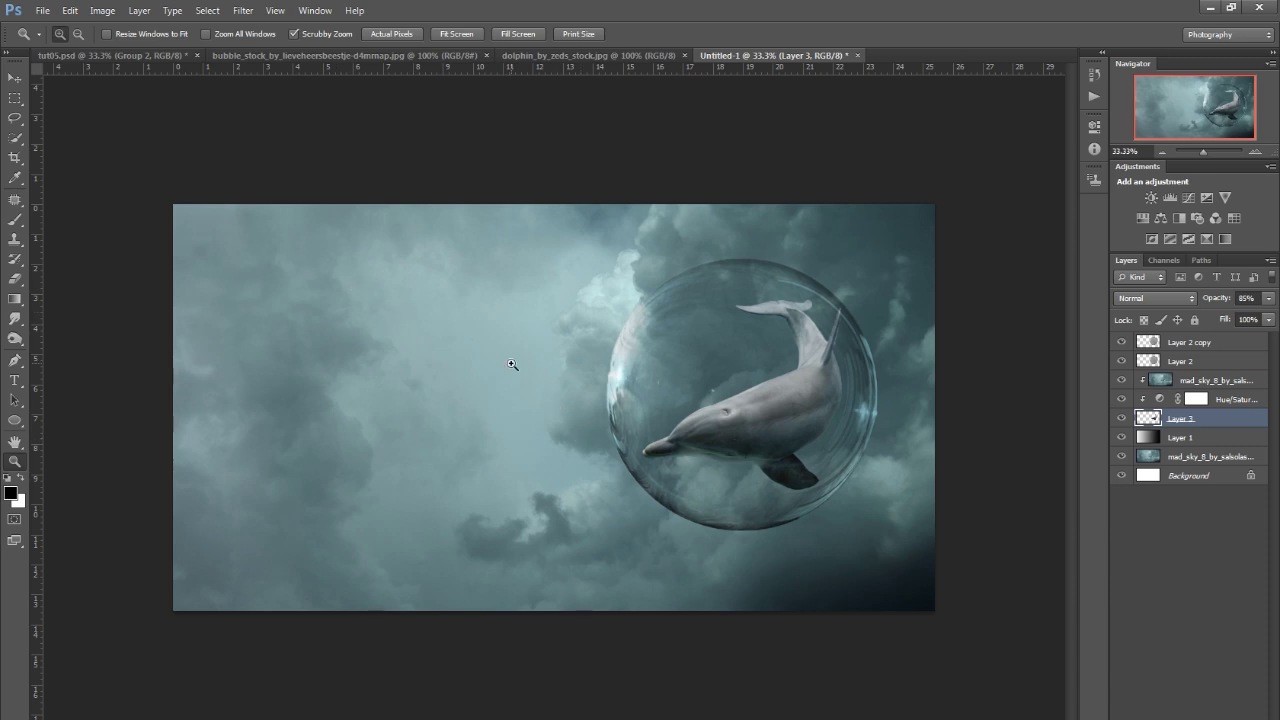
pyautogui.click(1197, 380)
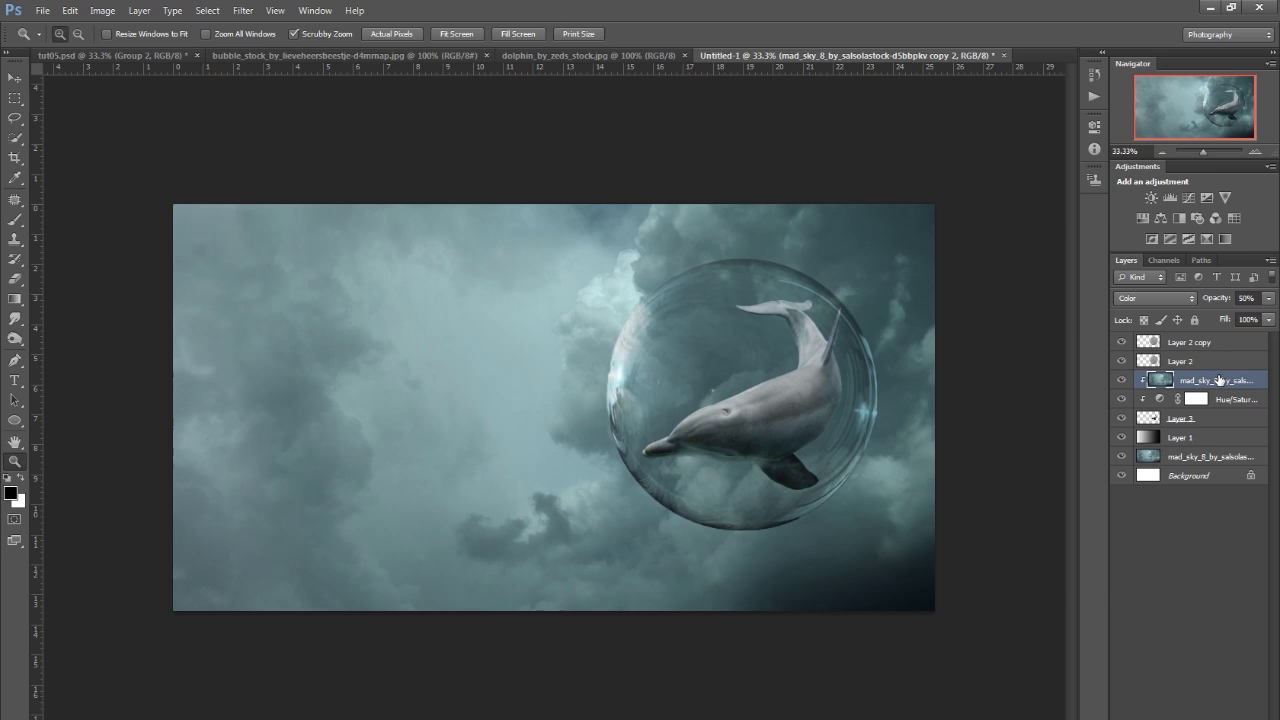
# Step: Create a new empty Layer 4 and clip it above the sky copy
pyautogui.click(139, 10)
pyautogui.moveTo(152, 27)
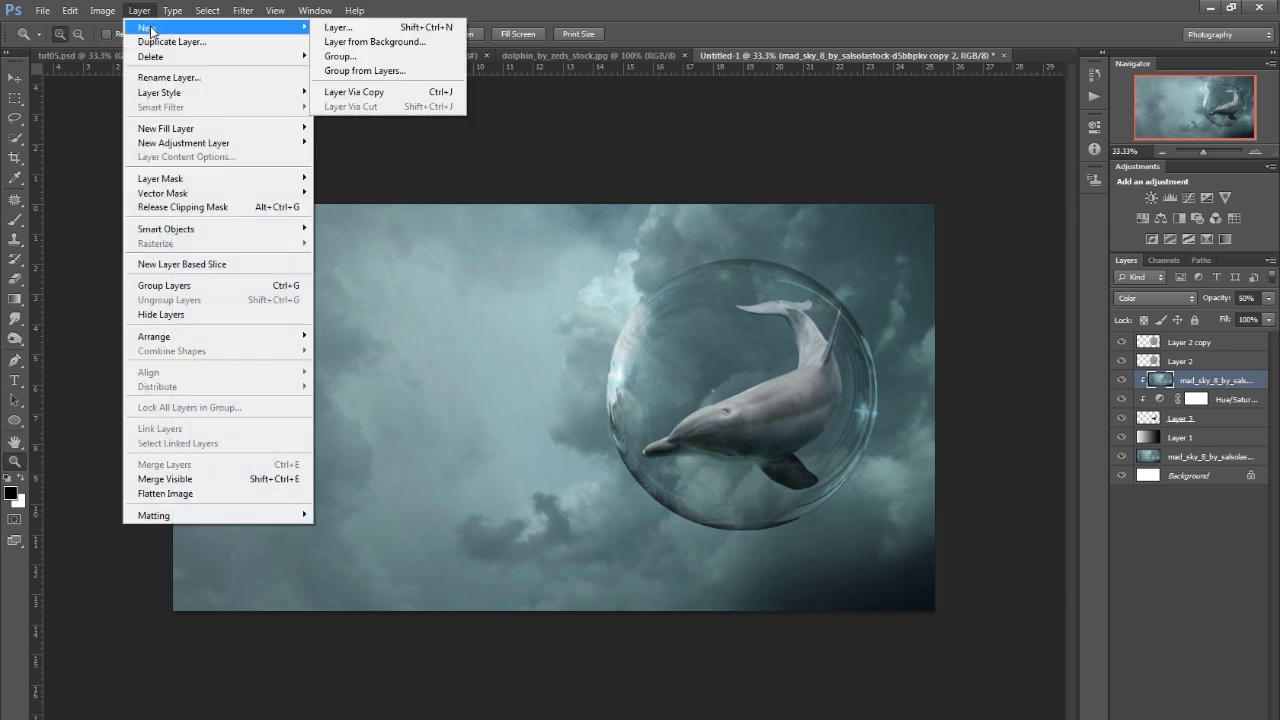
pyautogui.click(360, 30)
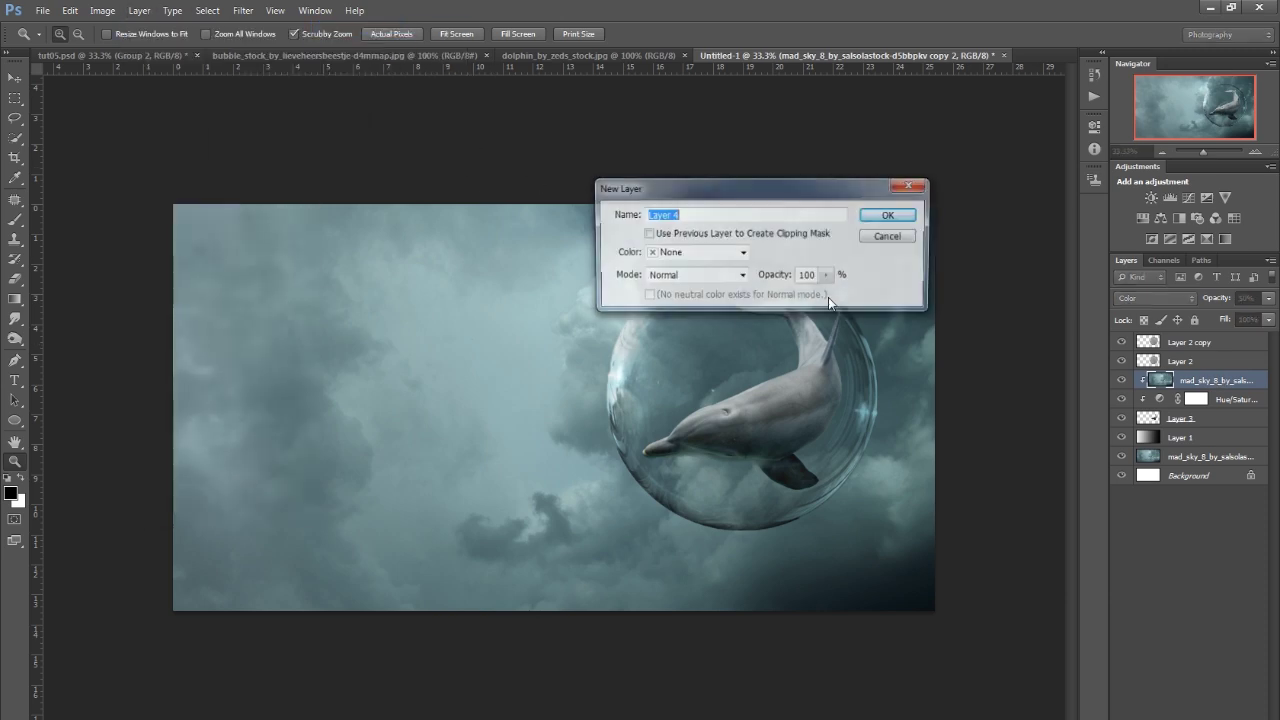
pyautogui.click(877, 222)
pyautogui.rightClick(1185, 381)
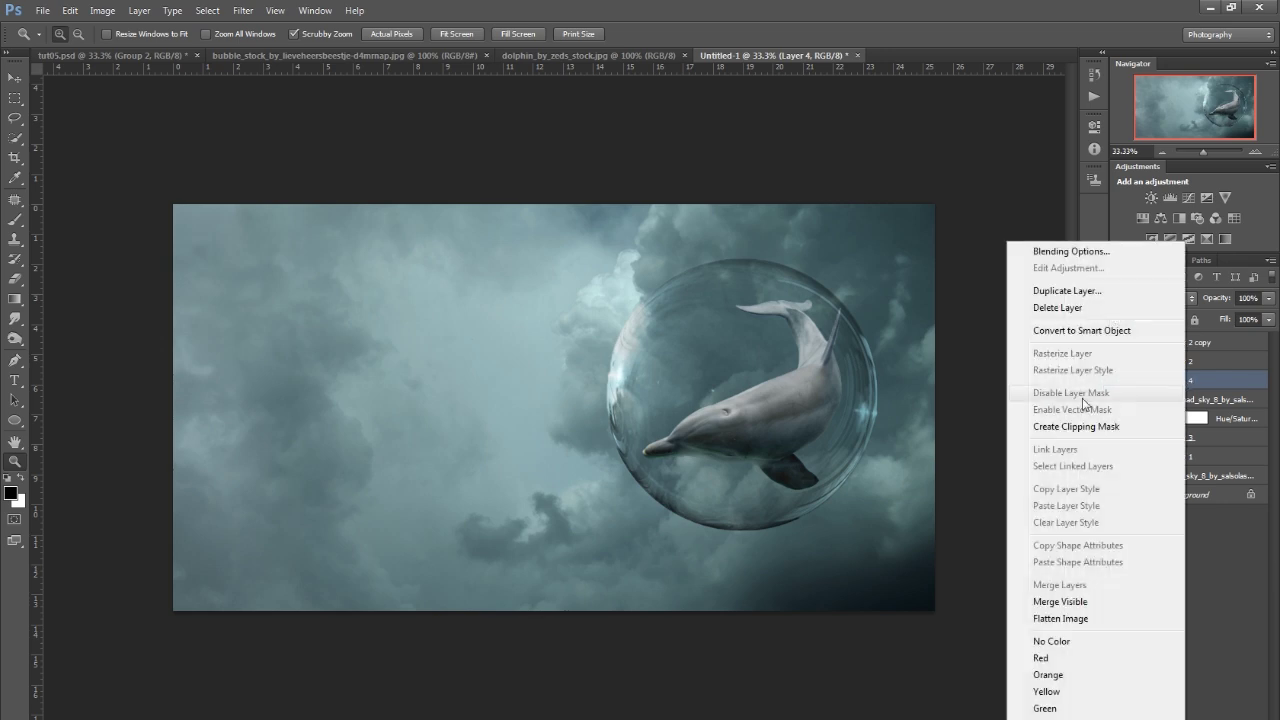
pyautogui.click(1067, 430)
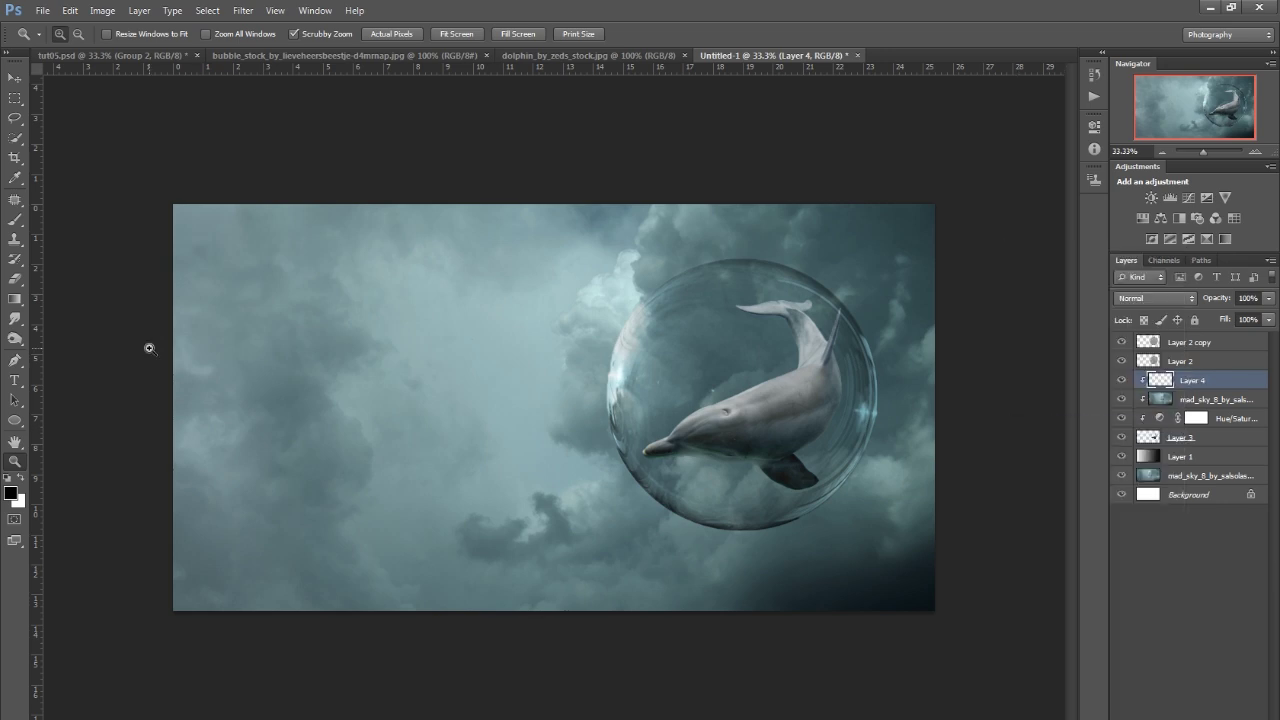
# Step: Pick the Brush tool with white as the foreground colour at 17% opacity
pyautogui.click(15, 220)
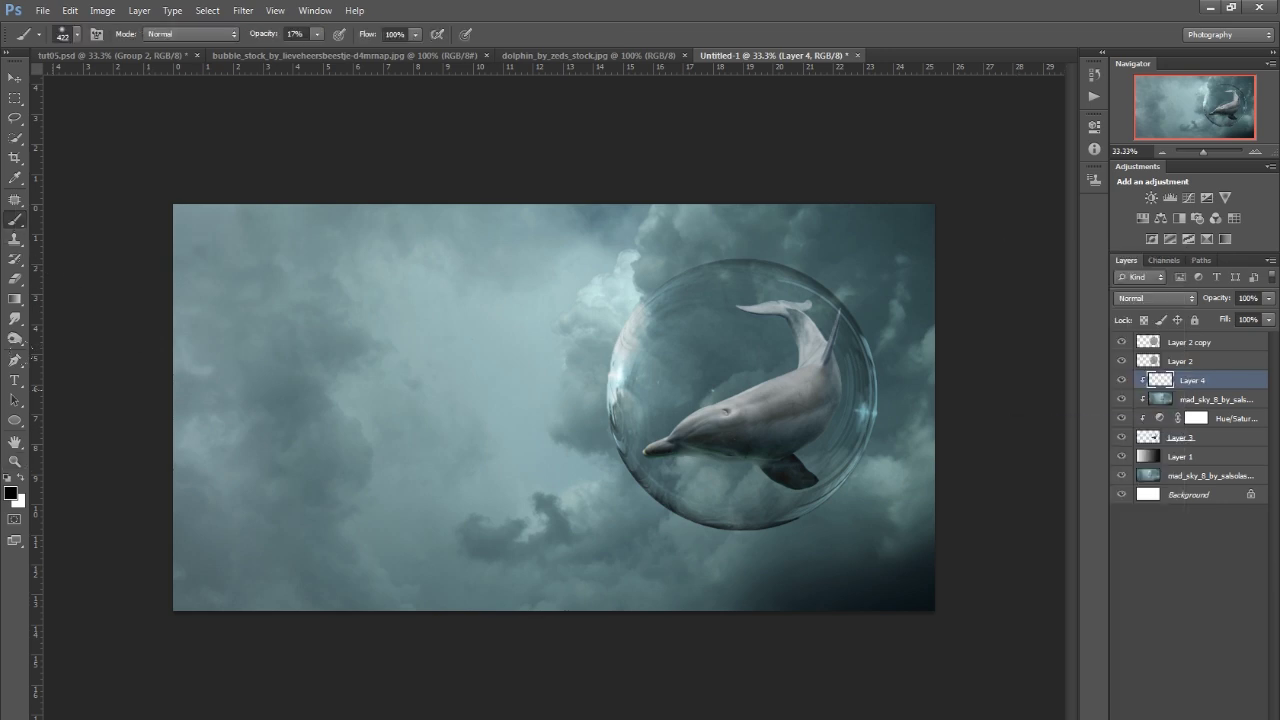
pyautogui.click(21, 480)
pyautogui.click(21, 480)
pyautogui.click(22, 482)
pyautogui.click(77, 34)
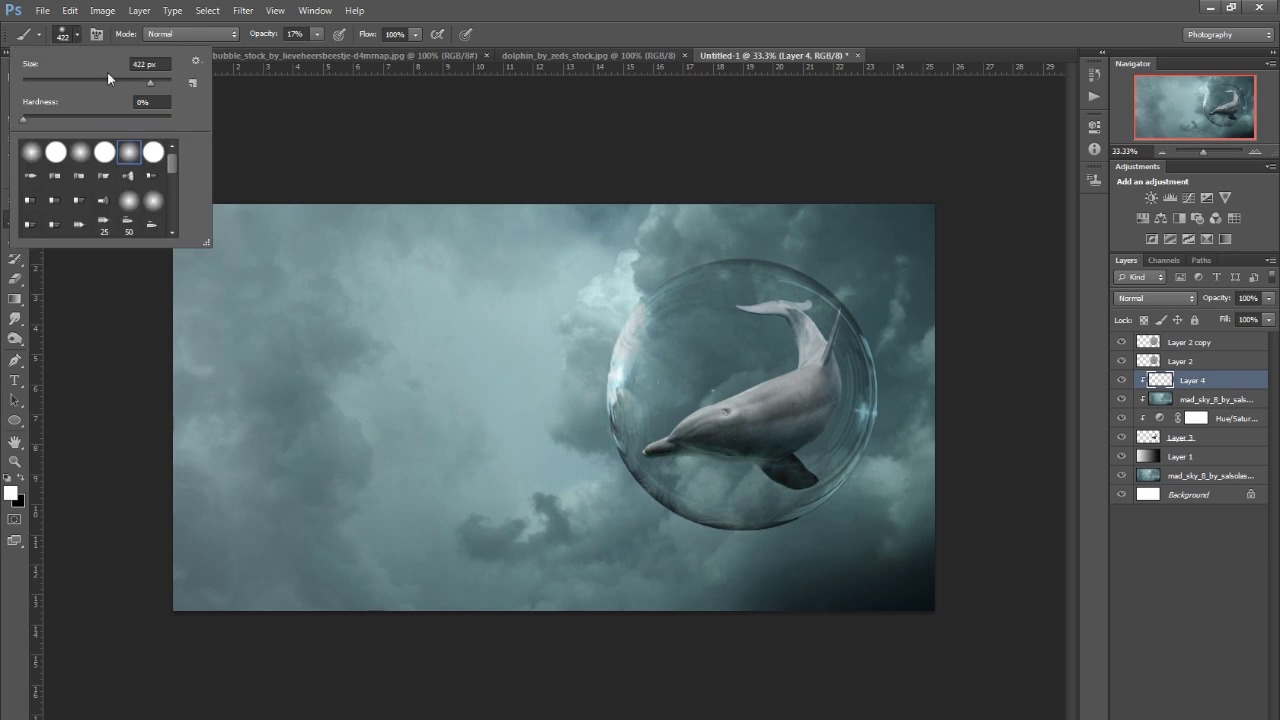
# Step: Raise the brush opacity to 100% and paint a light stroke along the dolphin's body
pyautogui.click(317, 34)
pyautogui.moveTo(319, 47); pyautogui.dragTo(383, 50)
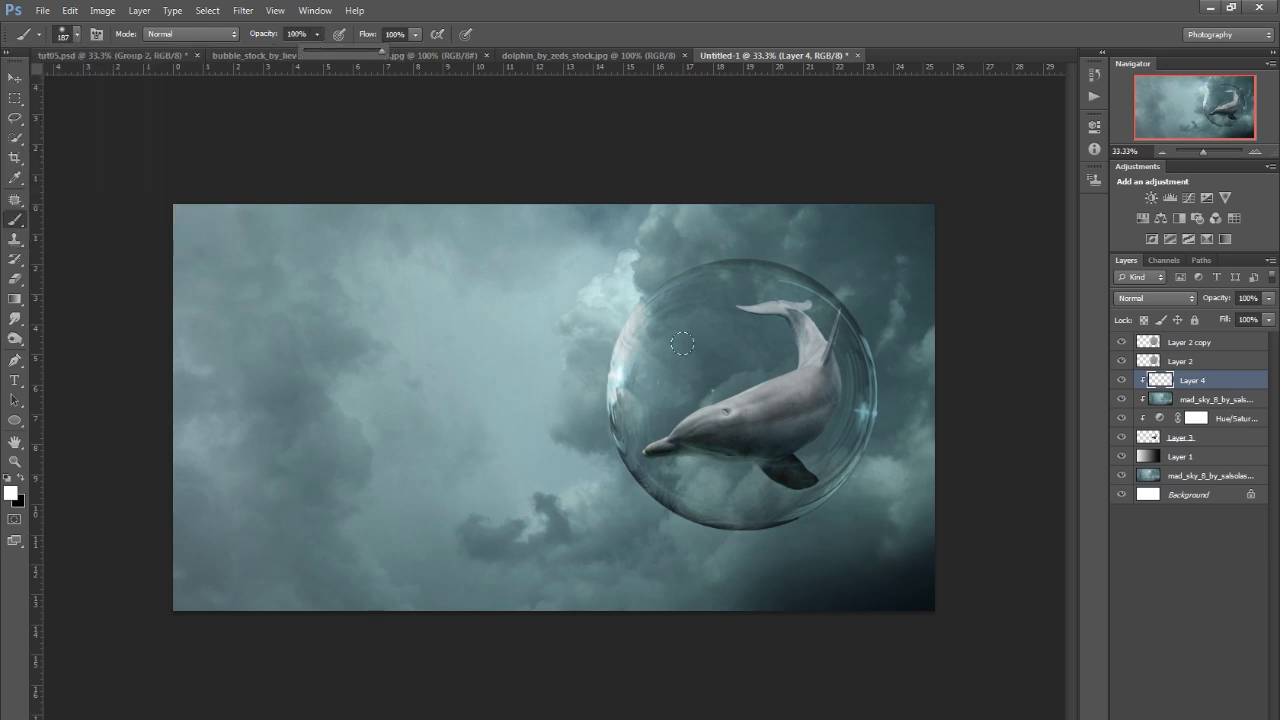
pyautogui.moveTo(642, 418)
pyautogui.mouseDown()
pyautogui.moveTo(718, 412)
pyautogui.moveTo(768, 388)
pyautogui.moveTo(795, 356)
pyautogui.moveTo(744, 321)
pyautogui.moveTo(762, 312)
pyautogui.moveTo(780, 392)
pyautogui.moveTo(729, 379)
pyautogui.mouseUp()
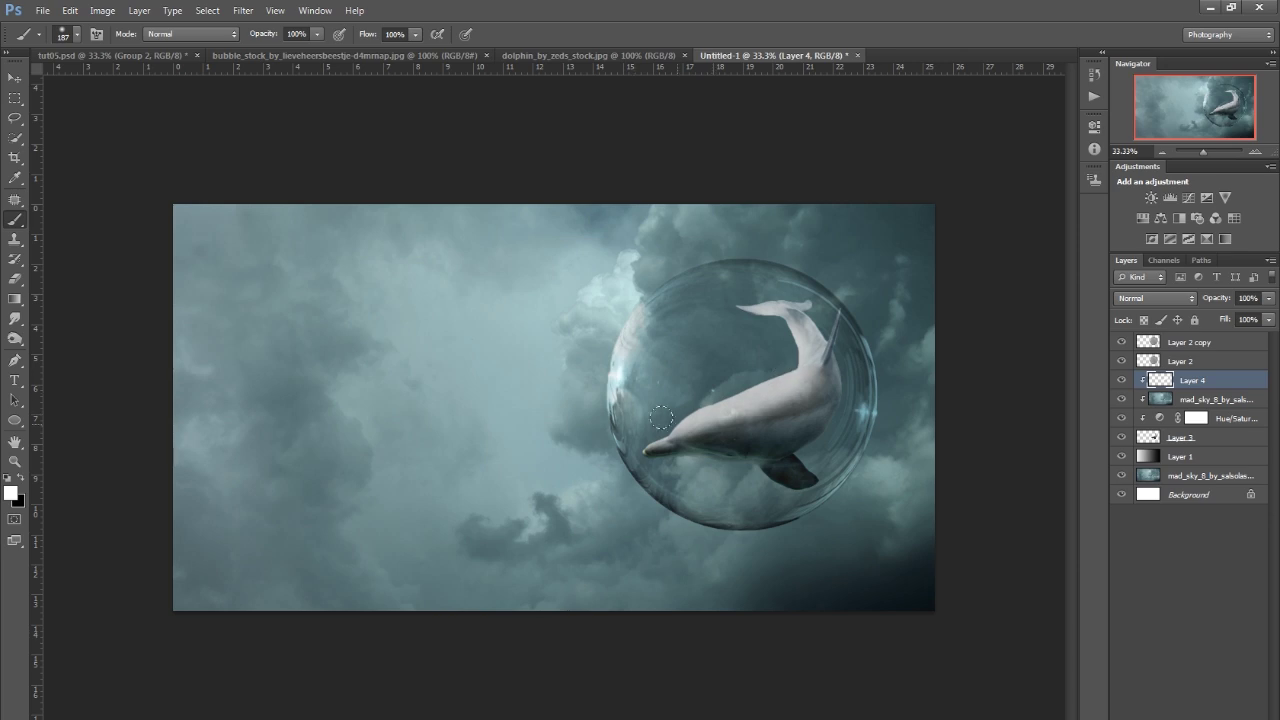
# Step: Blend Layer 4 in Soft Light at 26% opacity and toggle it to compare the effect
pyautogui.click(1140, 298)
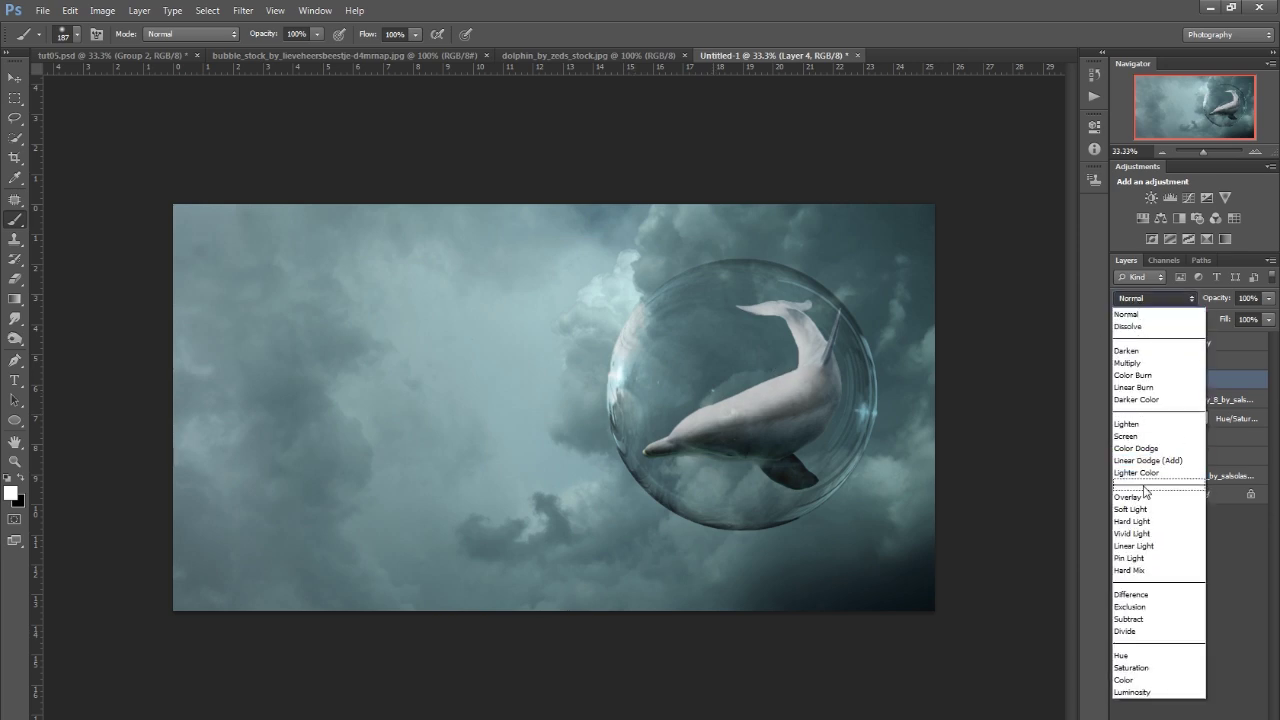
pyautogui.click(1144, 495)
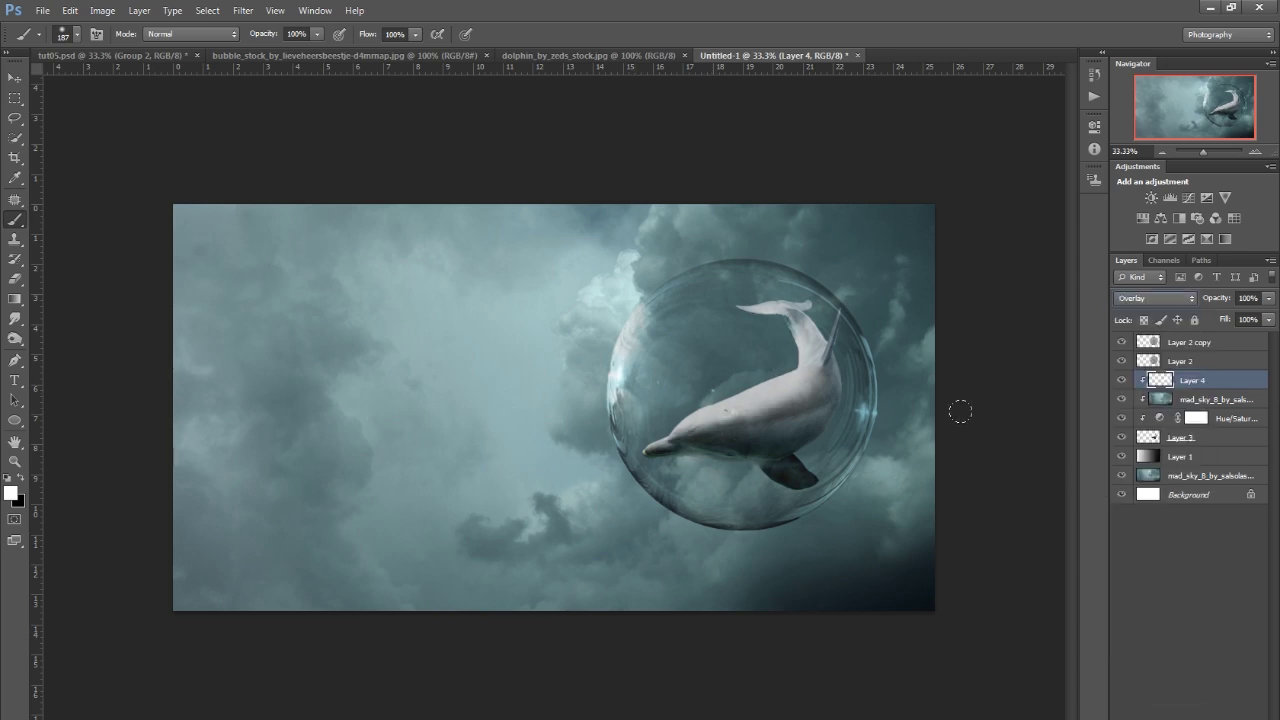
pyautogui.click(1268, 298)
pyautogui.moveTo(1268, 316); pyautogui.dragTo(1211, 334)
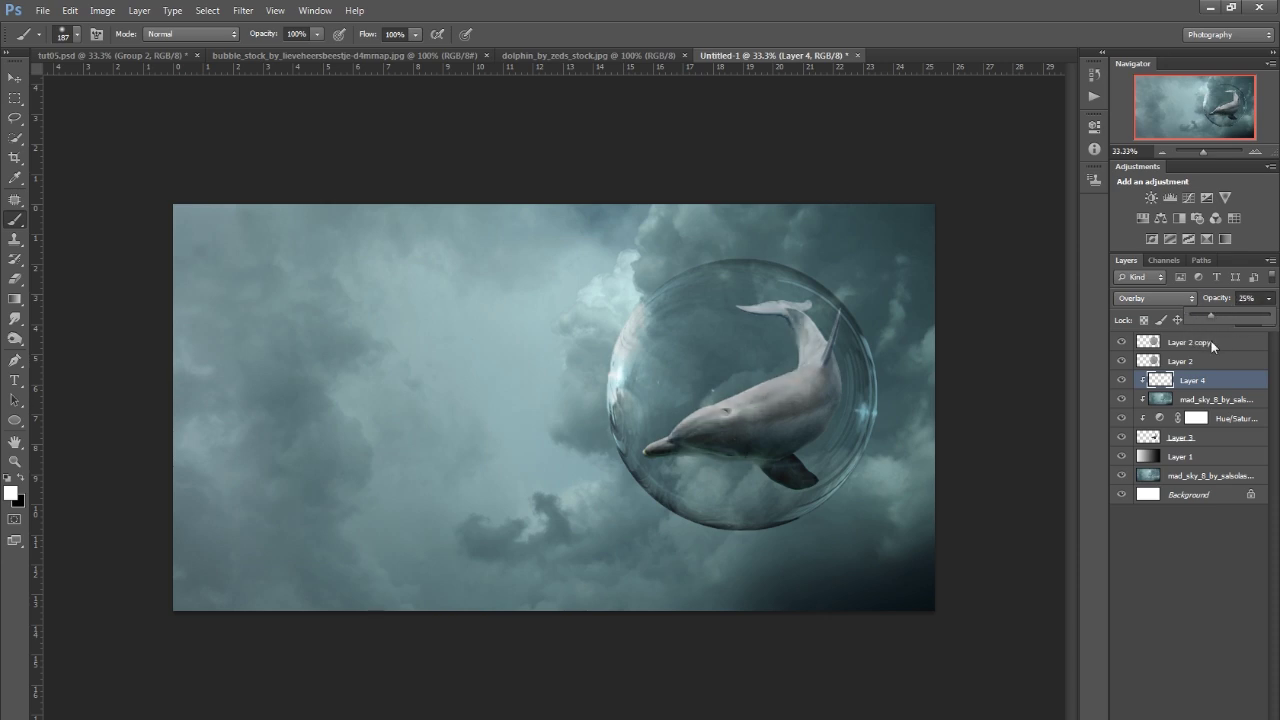
pyautogui.click(1155, 298)
pyautogui.click(1135, 514)
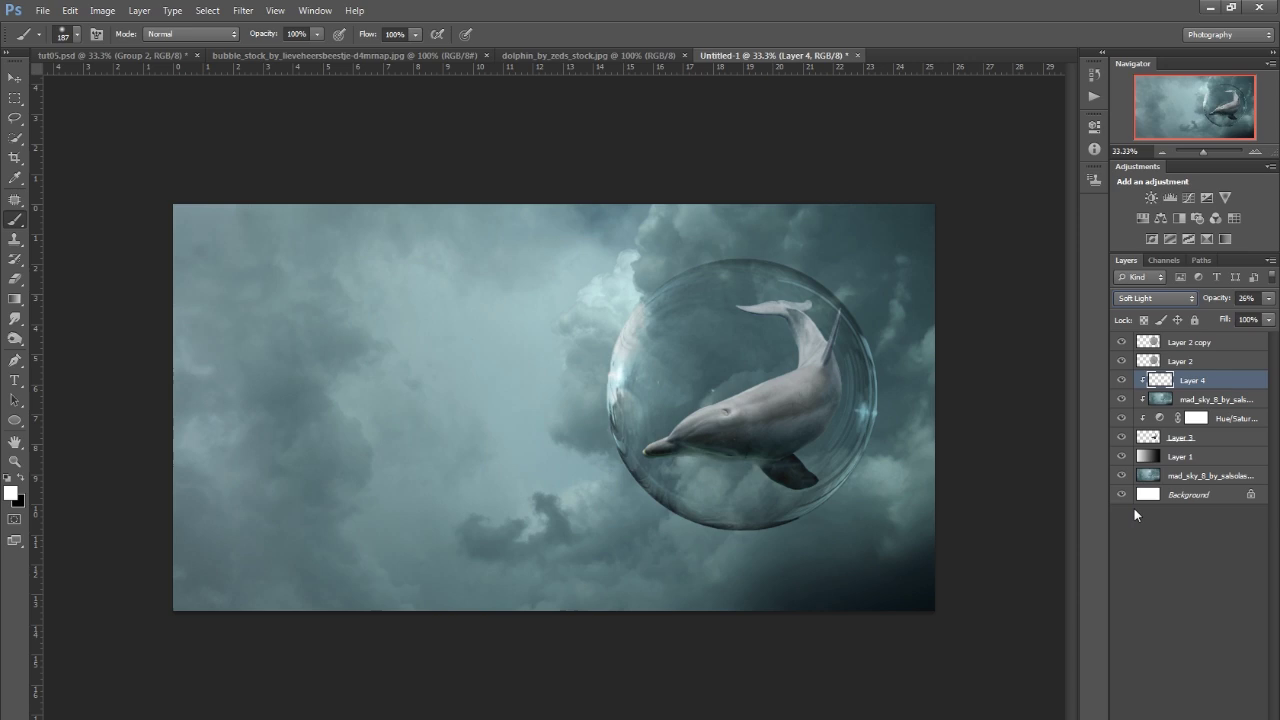
pyautogui.click(1122, 381)
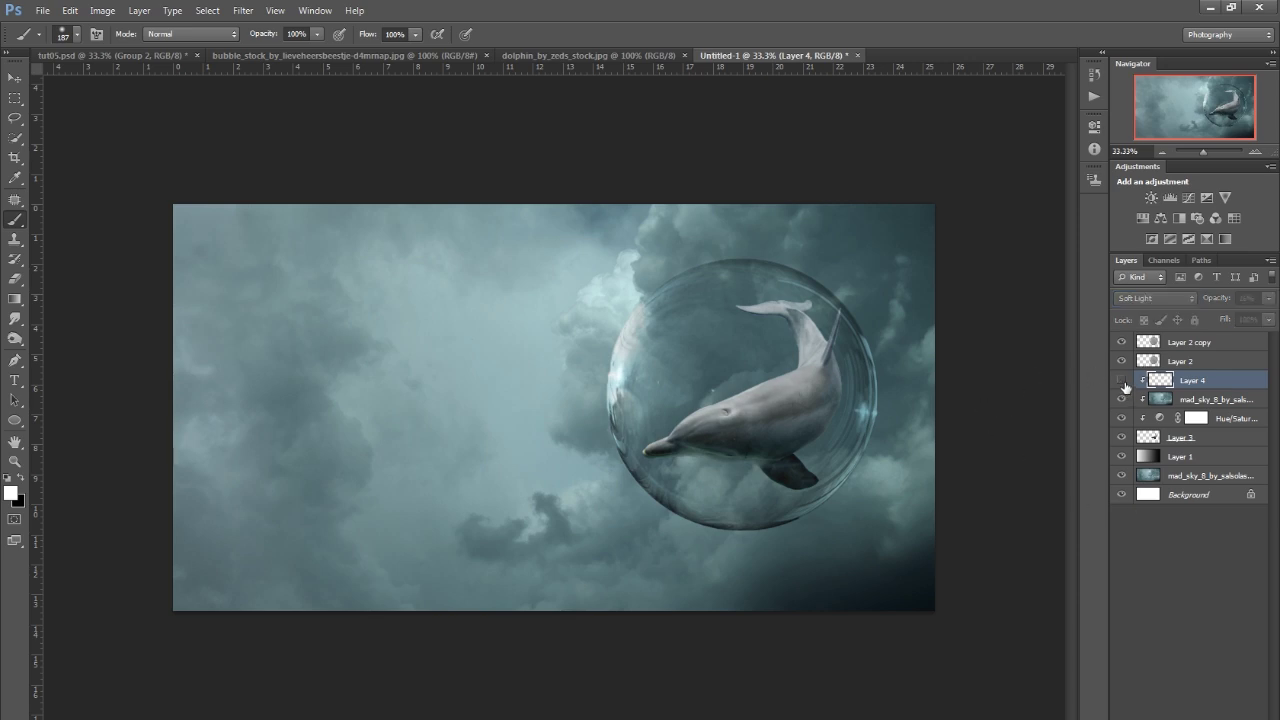
pyautogui.click(1122, 381)
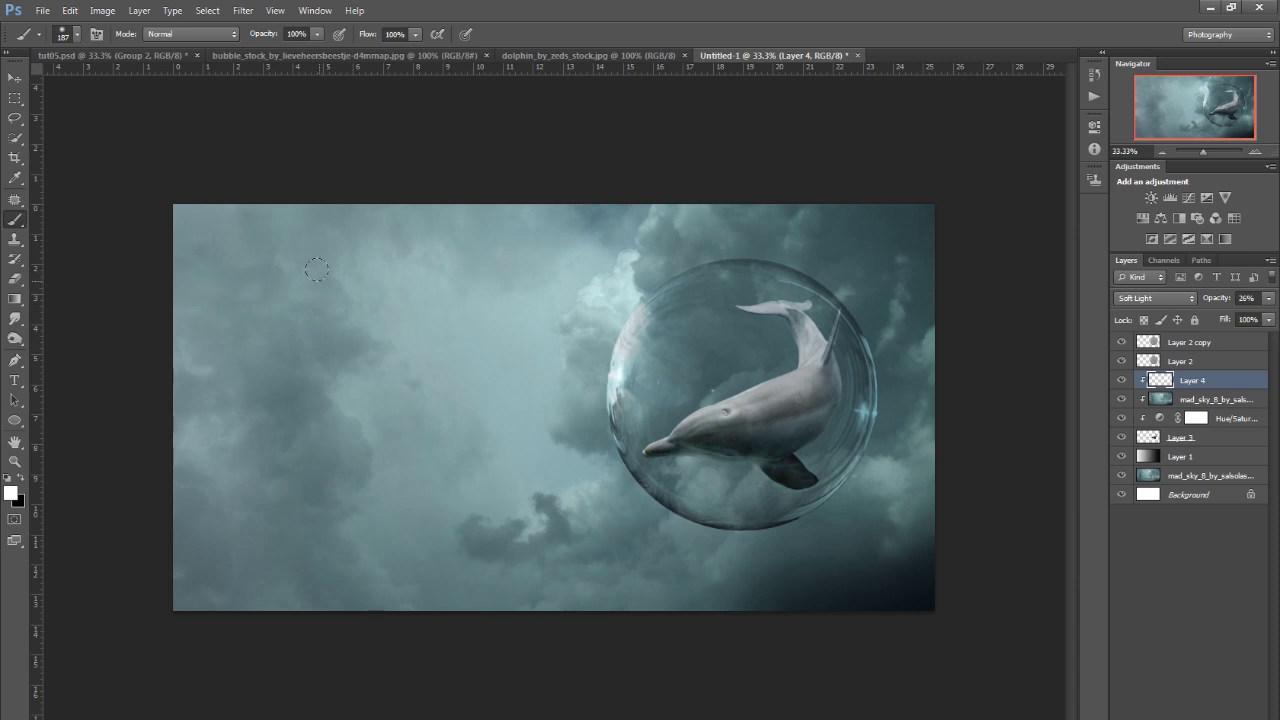
pyautogui.click(1200, 342)
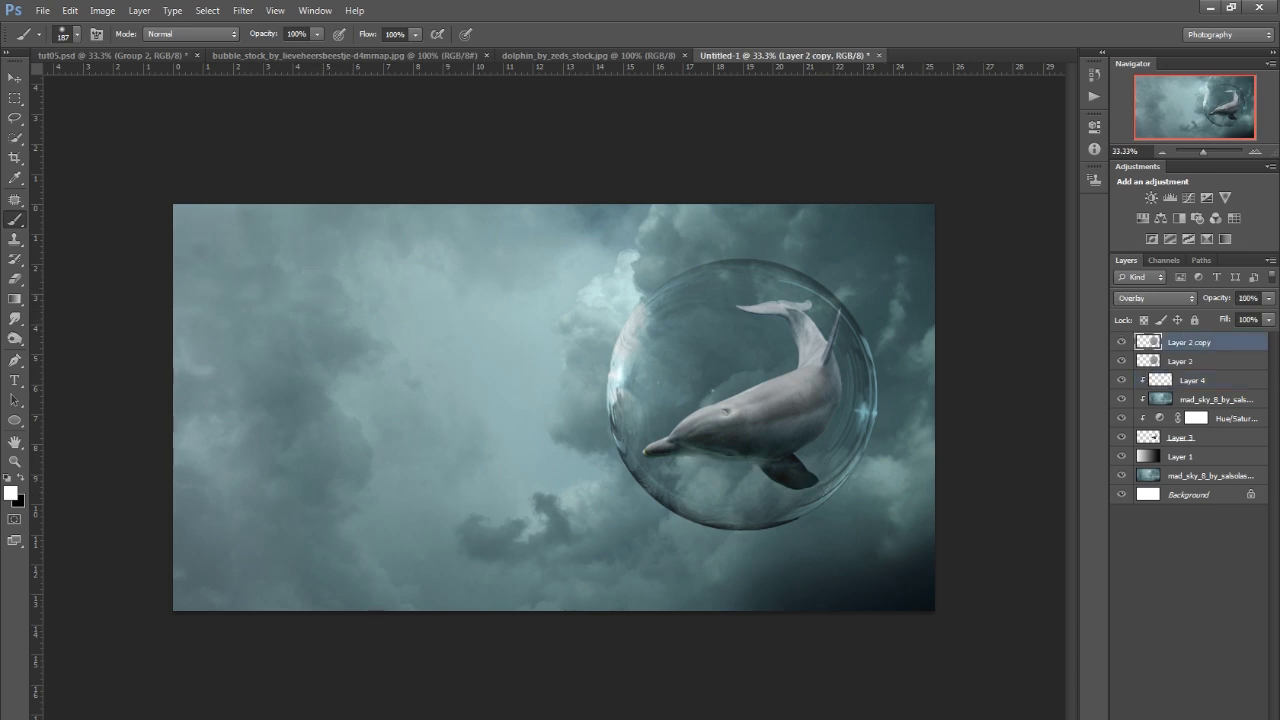
# Step: Add a reversed Gradient Map adjustment layer blended in Soft Light at 29% opacity
pyautogui.click(1180, 716)
pyautogui.click(1160, 716)
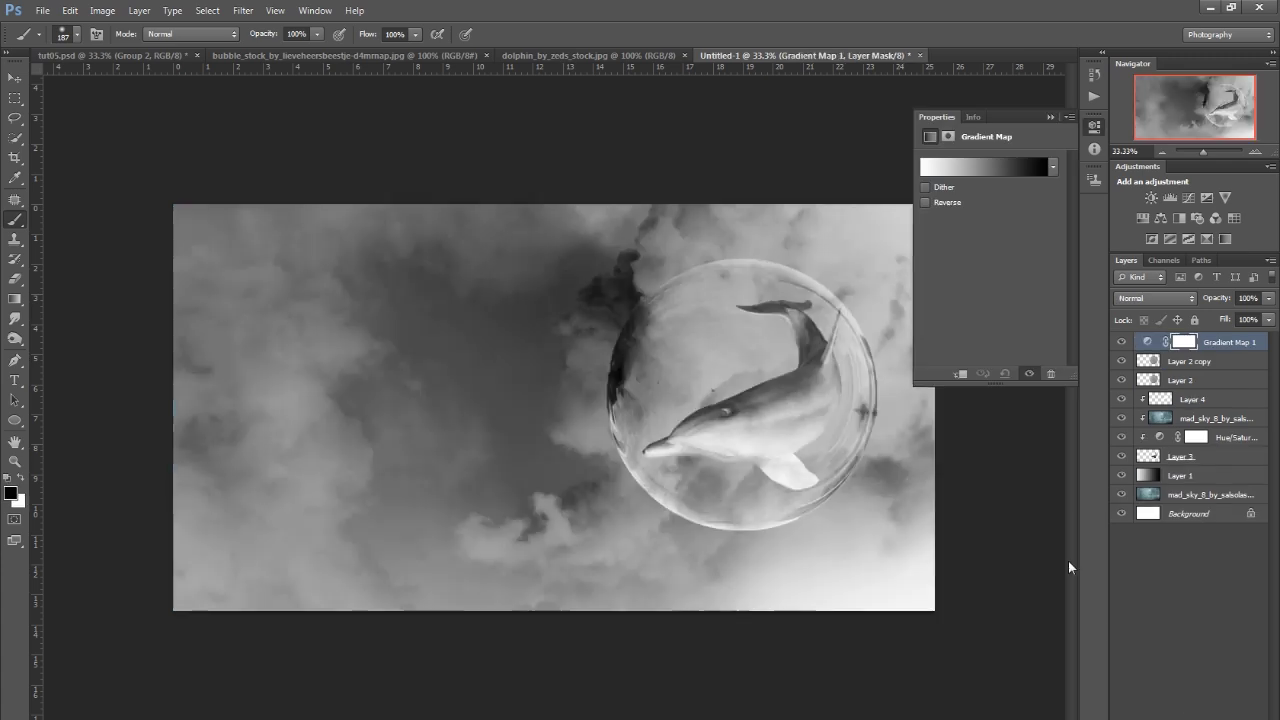
pyautogui.click(1133, 297)
pyautogui.click(1145, 514)
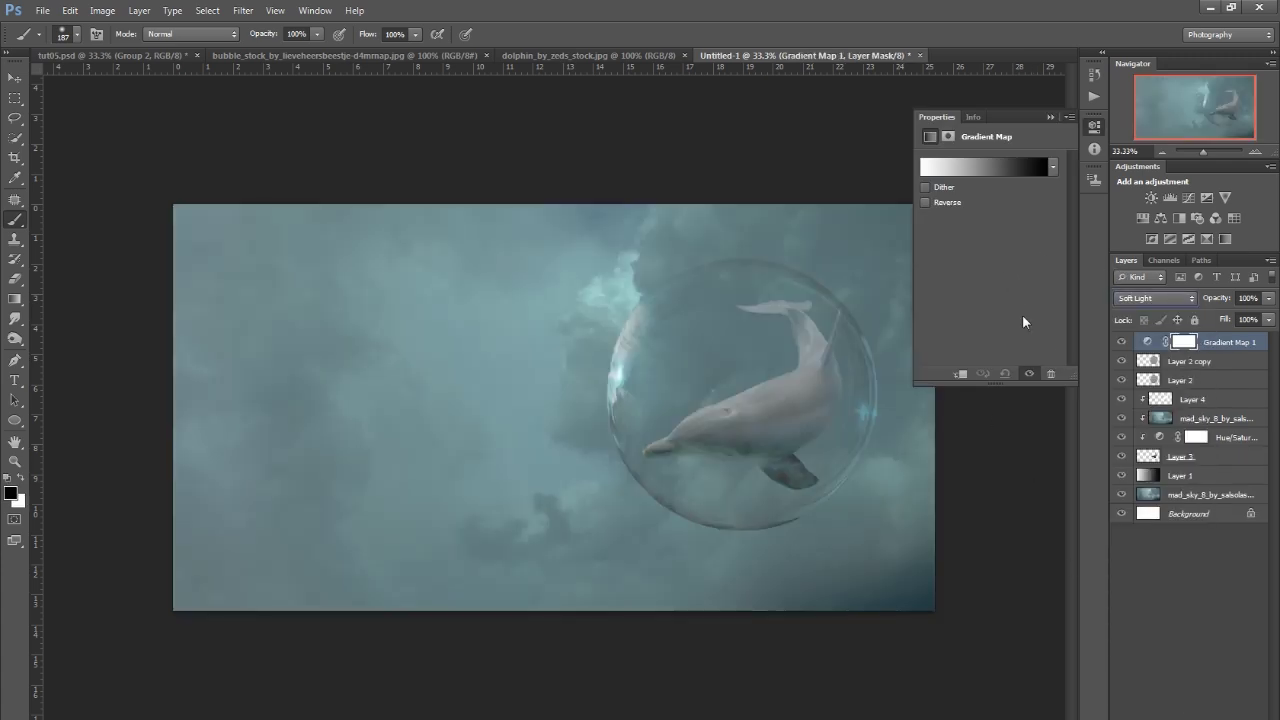
pyautogui.click(926, 202)
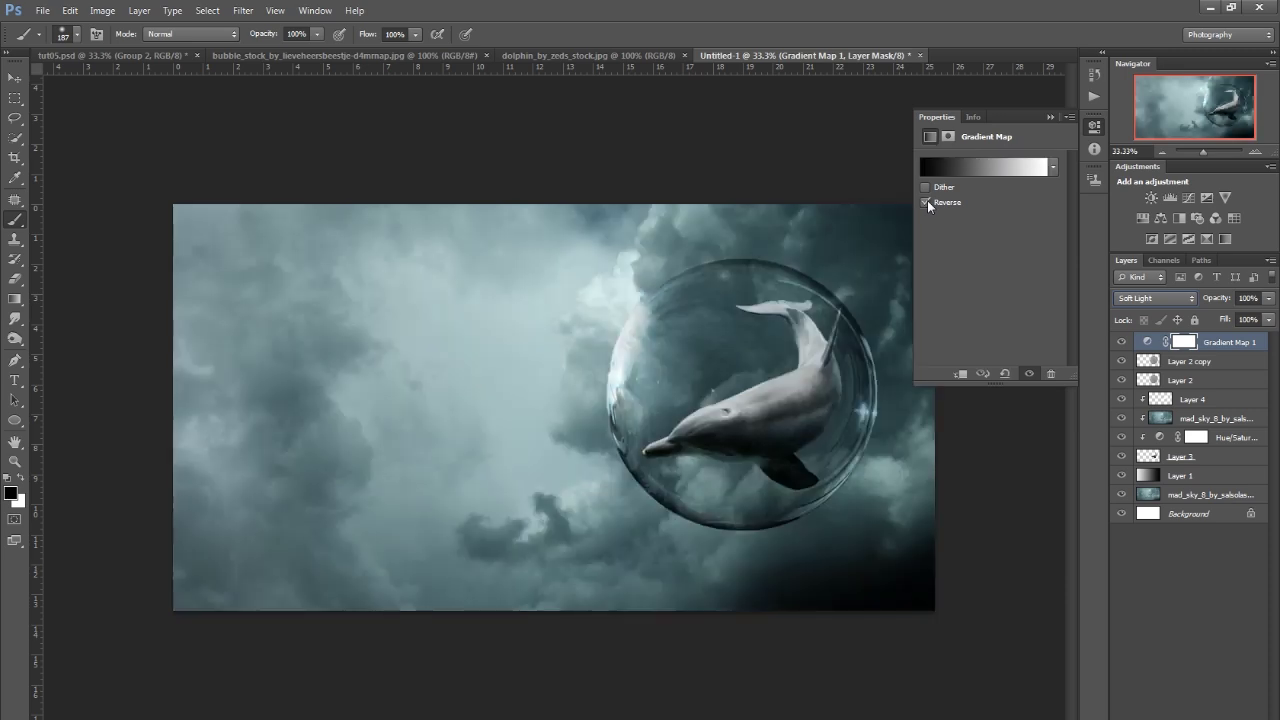
pyautogui.click(1051, 118)
pyautogui.click(1268, 298)
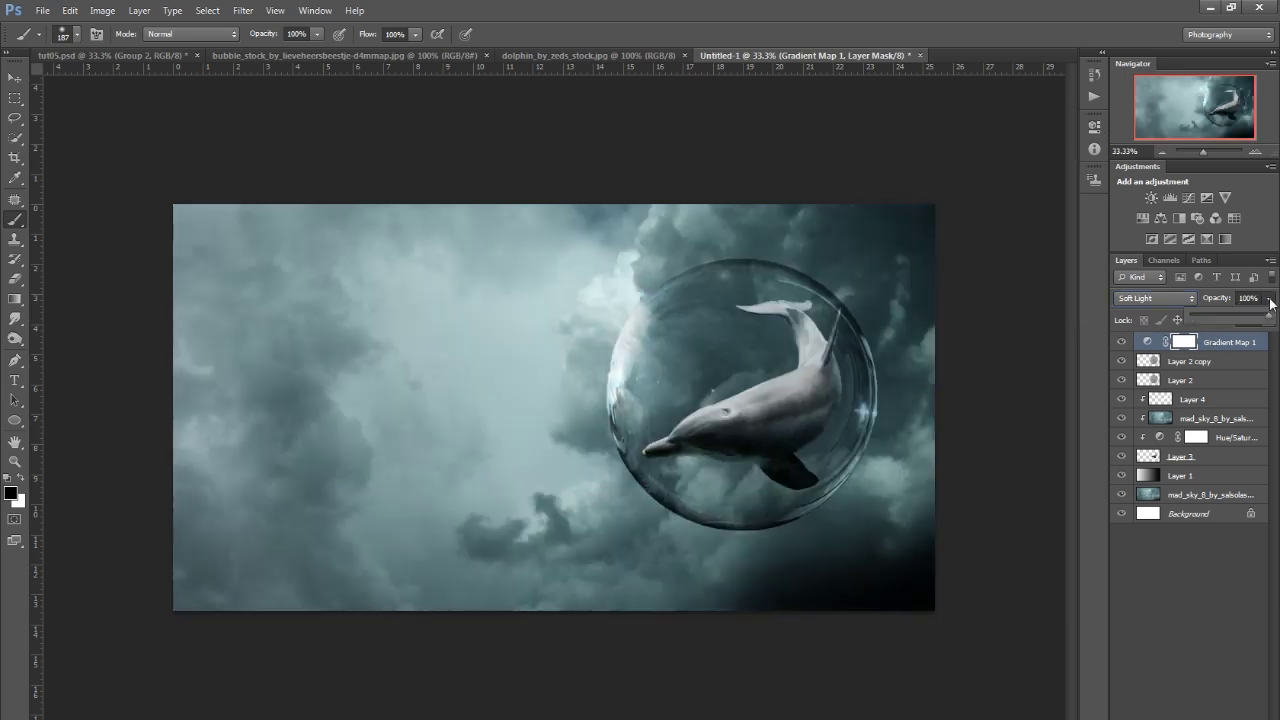
pyautogui.moveTo(1266, 319); pyautogui.dragTo(1213, 345)
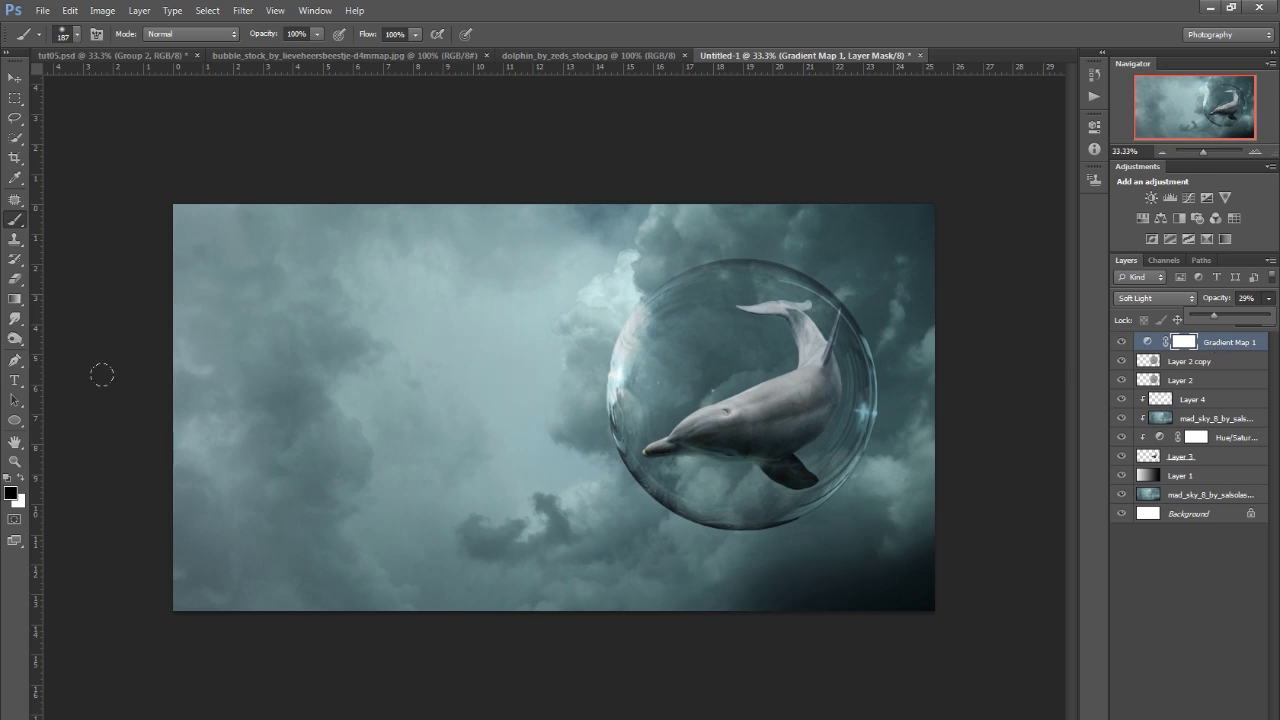
pyautogui.click(16, 462)
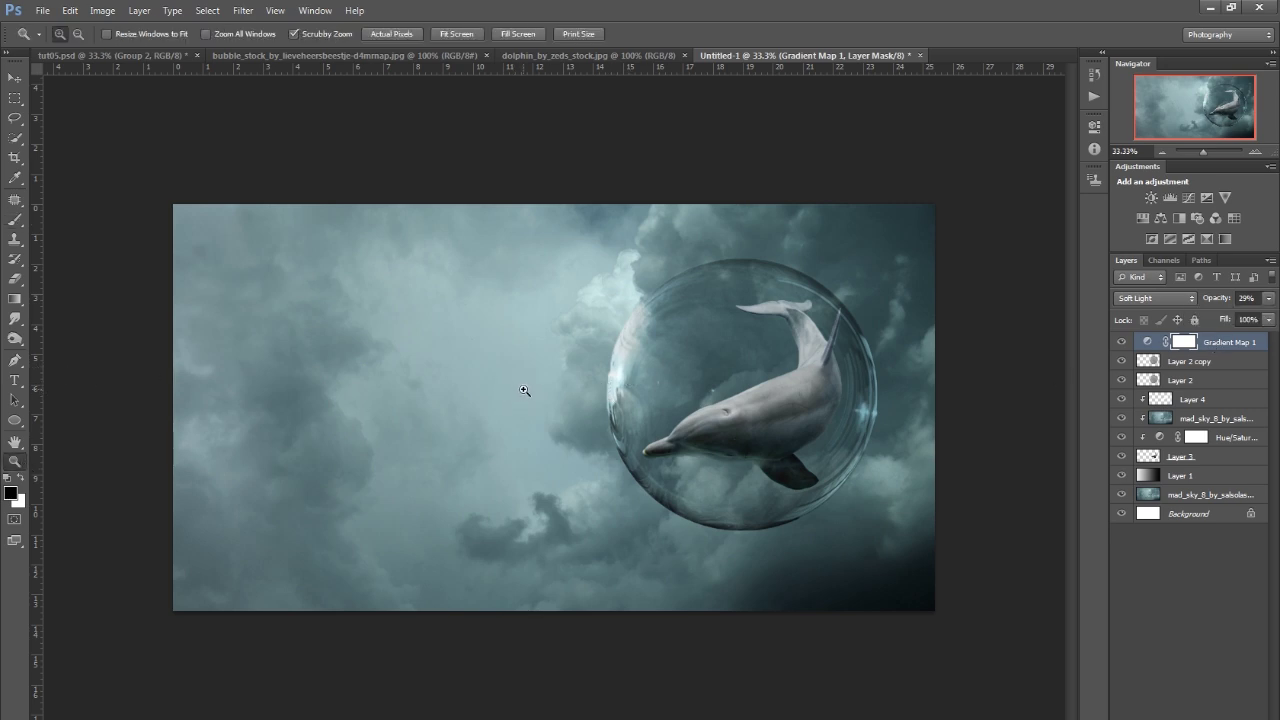
pyautogui.moveTo(543, 380)
pyautogui.mouseDown()
pyautogui.moveTo(517, 397)
pyautogui.moveTo(543, 400)
pyautogui.mouseUp()
pyautogui.click(337, 55)
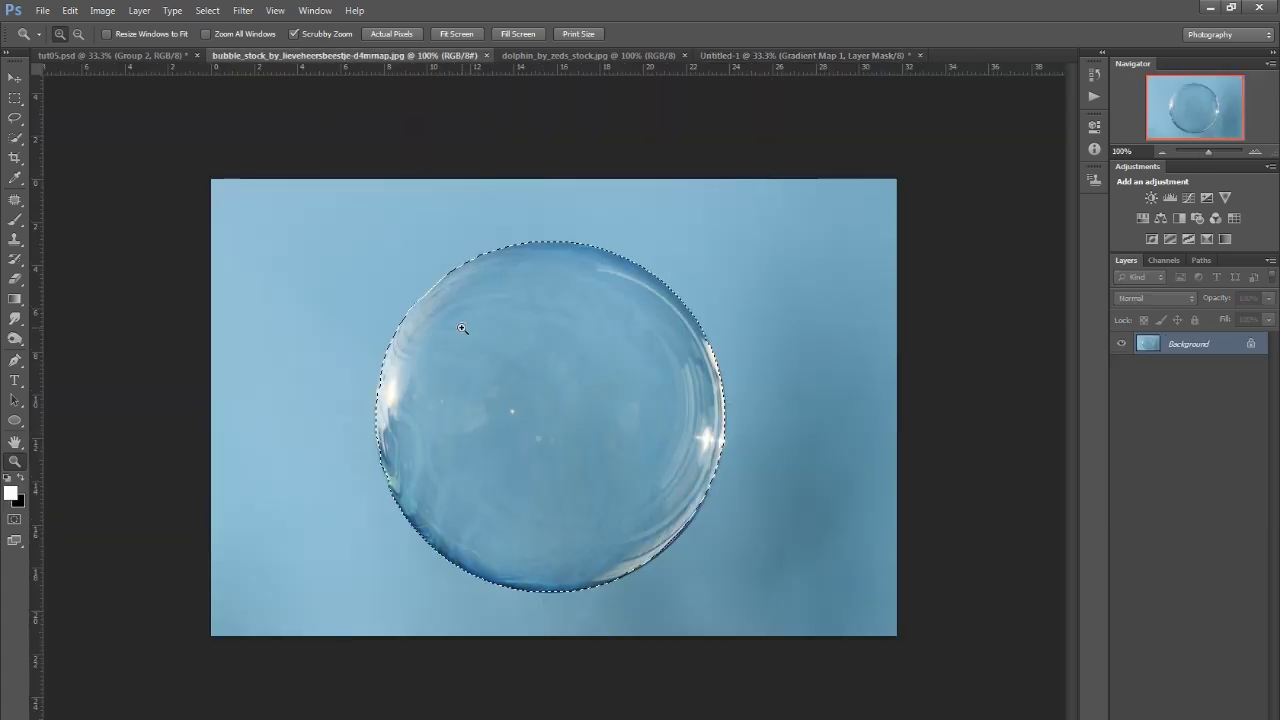
pyautogui.click(805, 55)
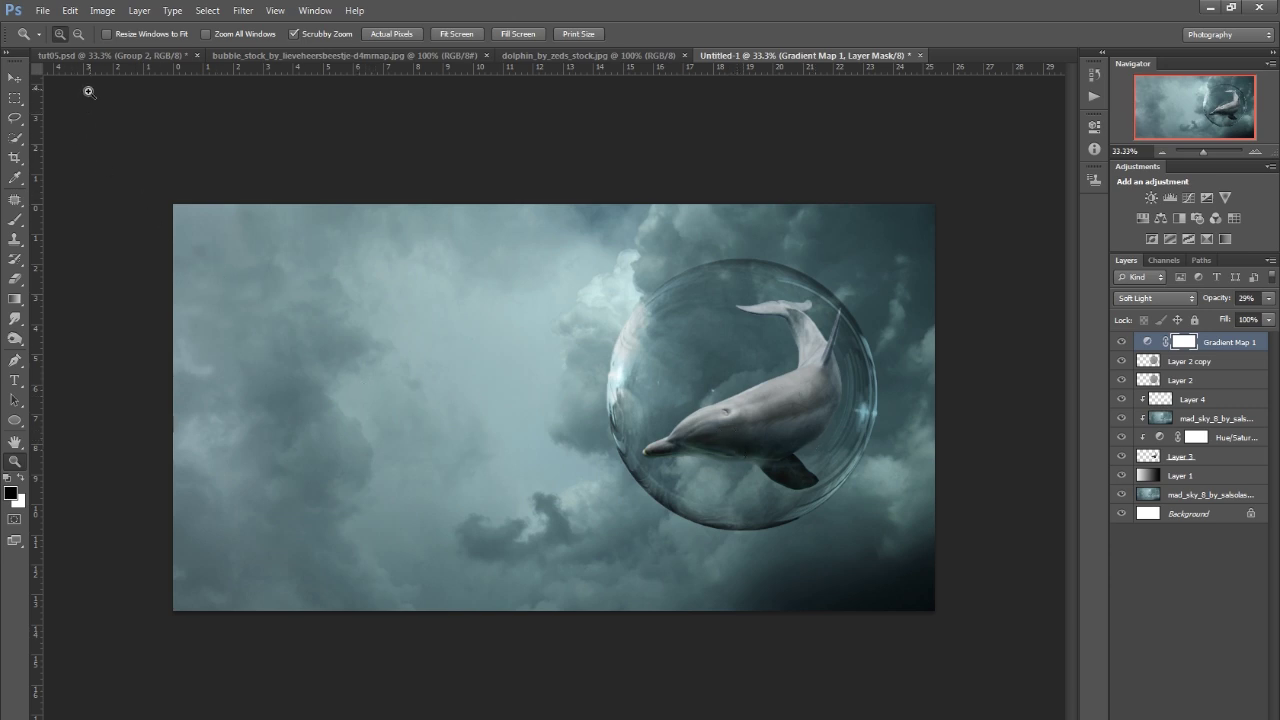
pyautogui.click(1184, 364)
pyautogui.click(1186, 381)
pyautogui.click(1187, 362)
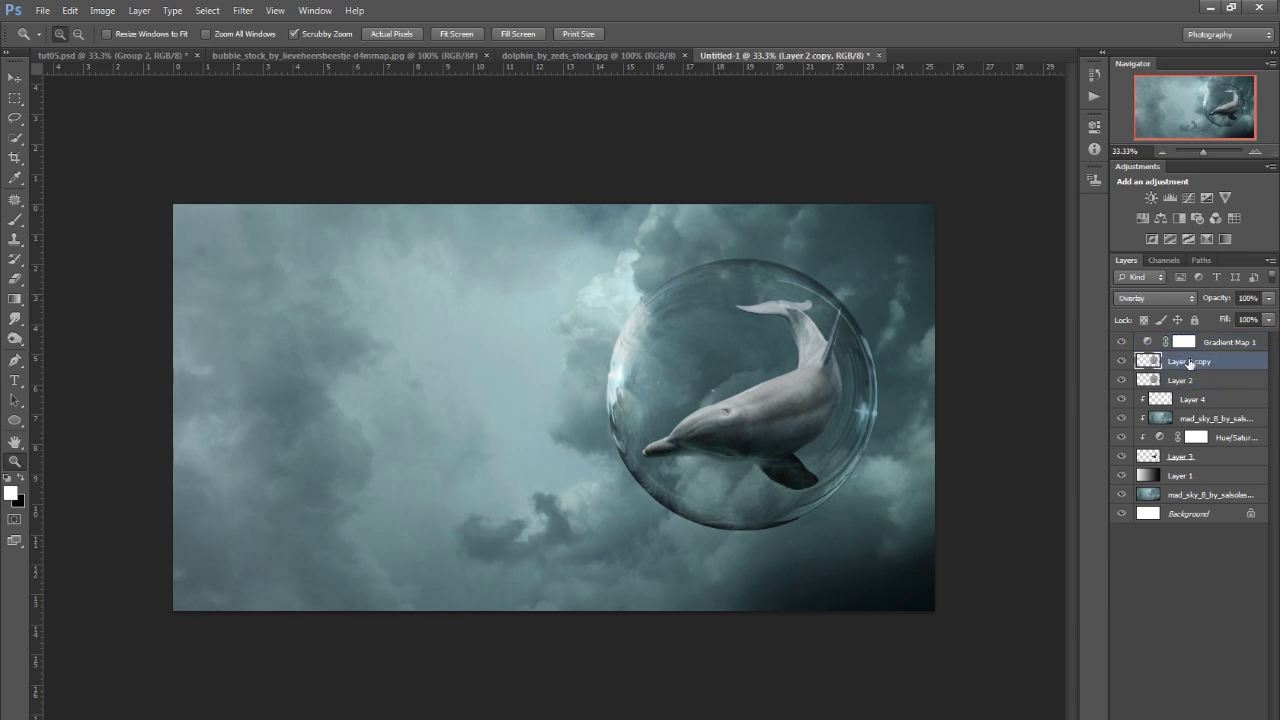
pyautogui.click(1190, 381)
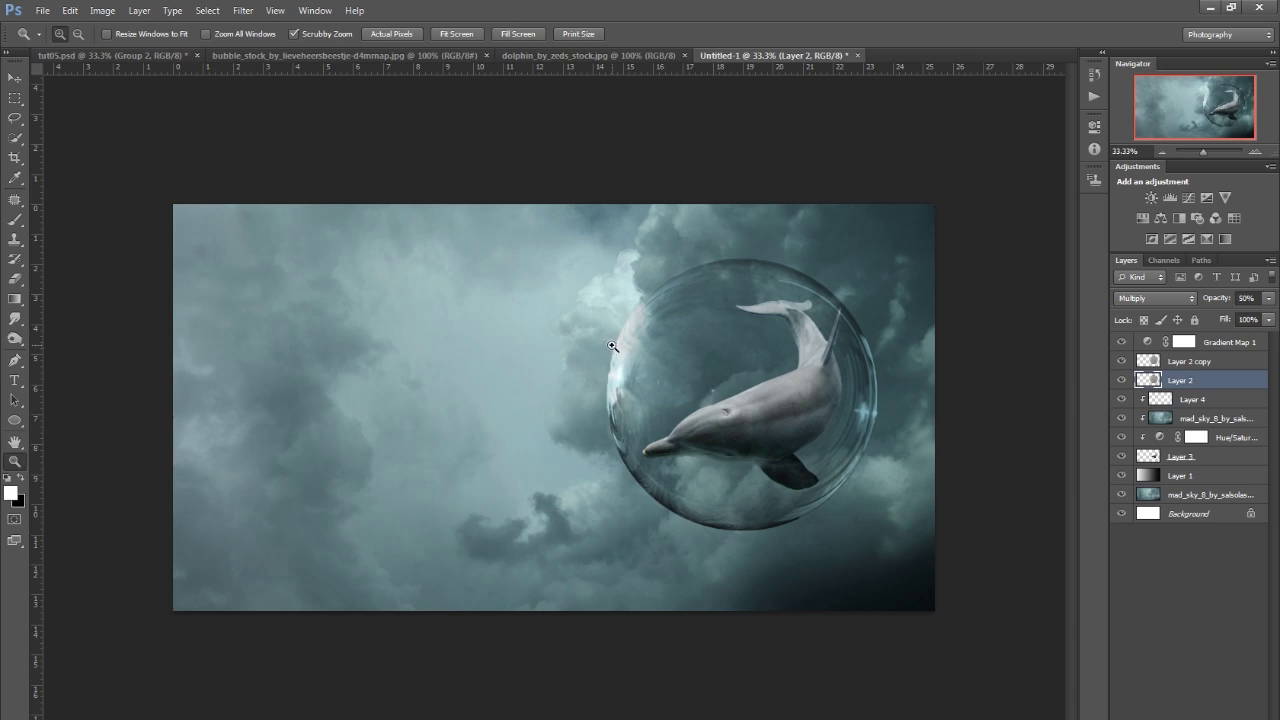
# Step: Check the tut05 reference, then drag Layer 2 copy through Layer 3 to the left side
pyautogui.click(15, 79)
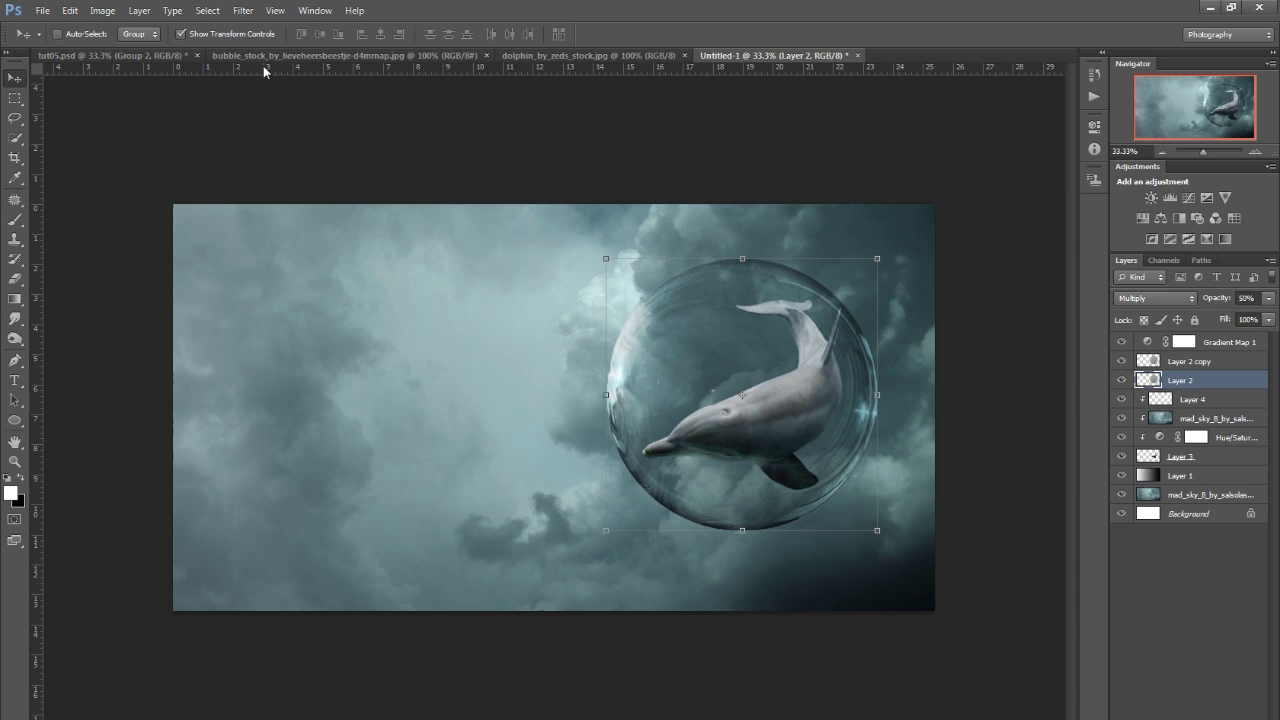
pyautogui.click(110, 55)
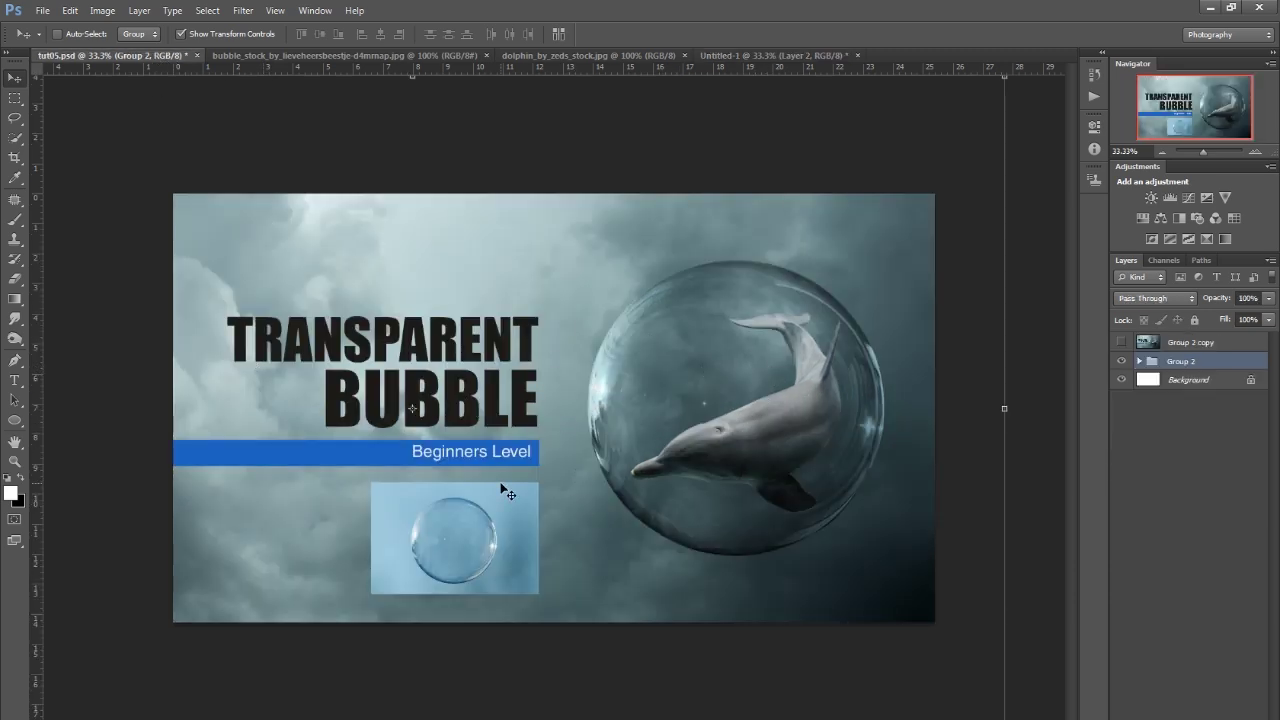
pyautogui.click(740, 58)
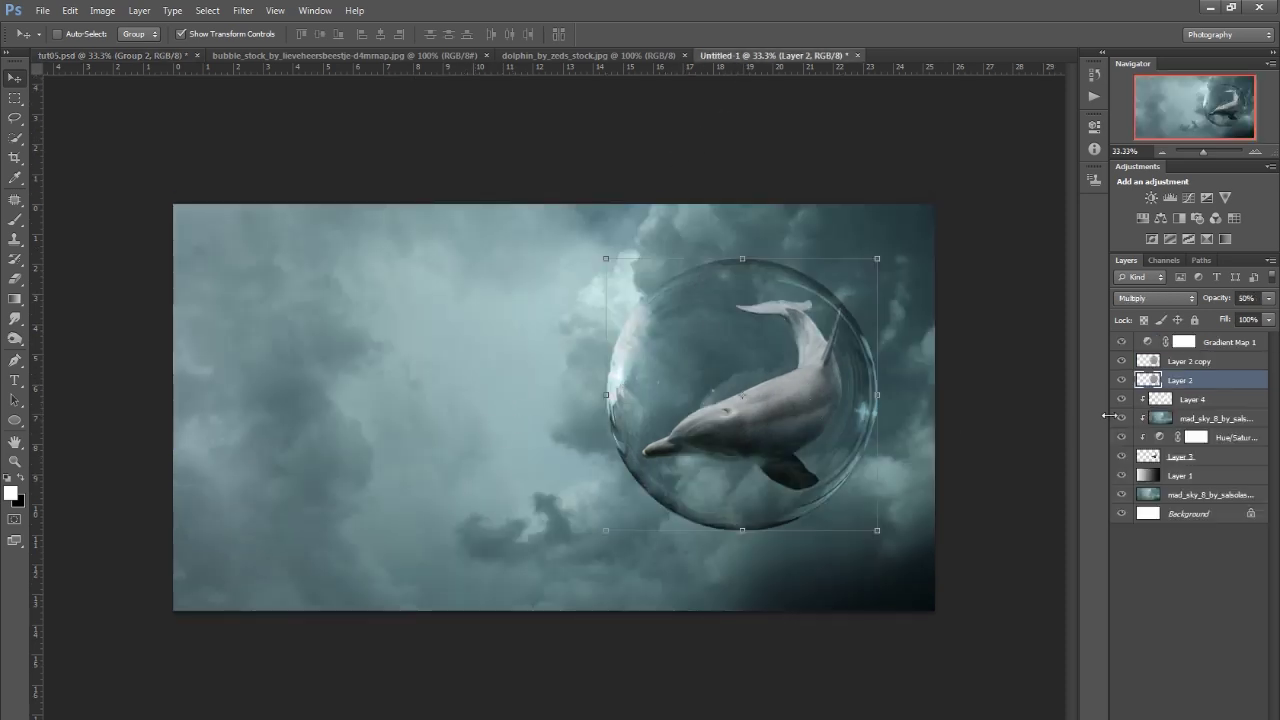
pyautogui.click(1195, 362)
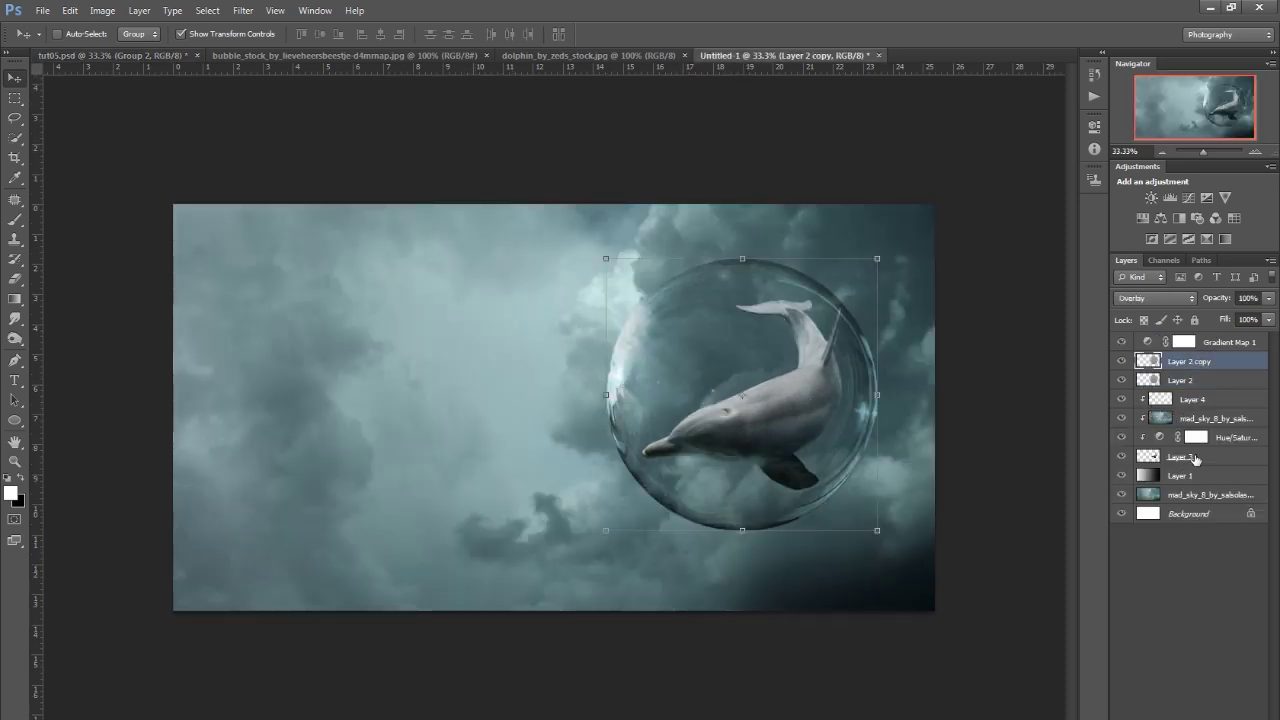
pyautogui.keyDown('shift'); pyautogui.click(1186, 461); pyautogui.keyUp('shift')
pyautogui.moveTo(830, 392); pyautogui.dragTo(523, 359)
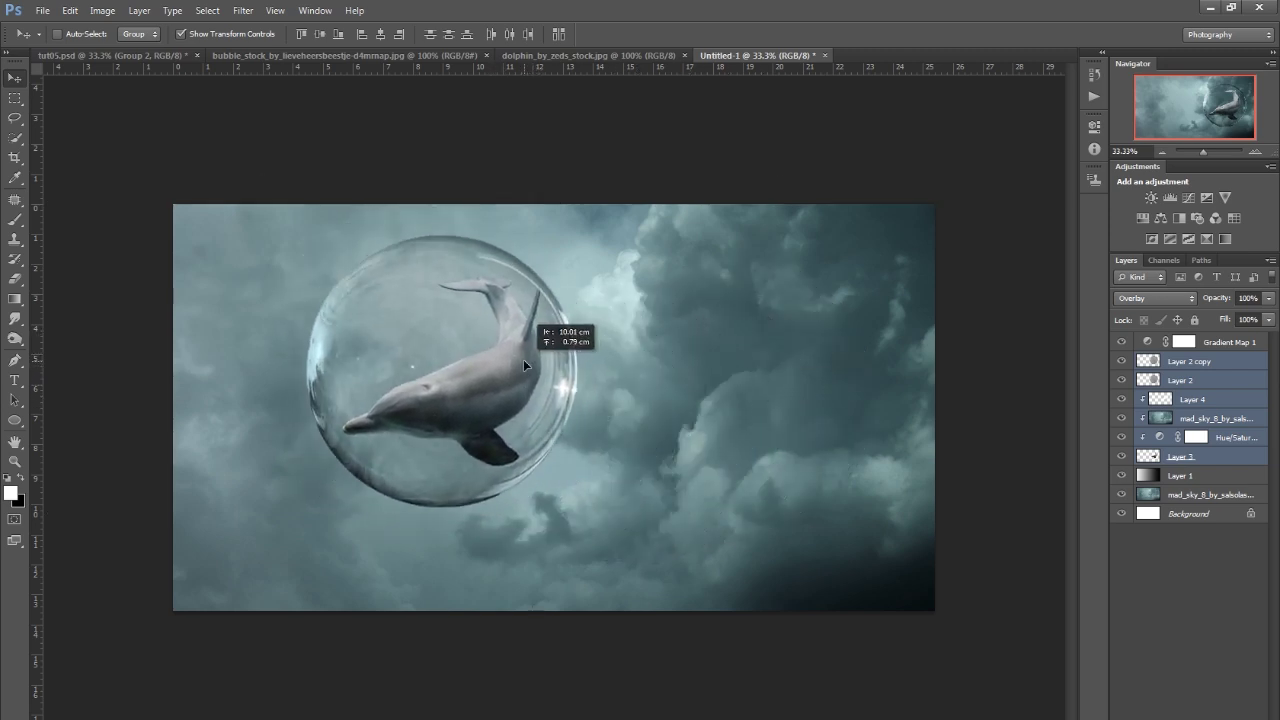
# Step: Set the bubble Layer 2 to 66% opacity in Multiply mode and review the result
pyautogui.click(1206, 384)
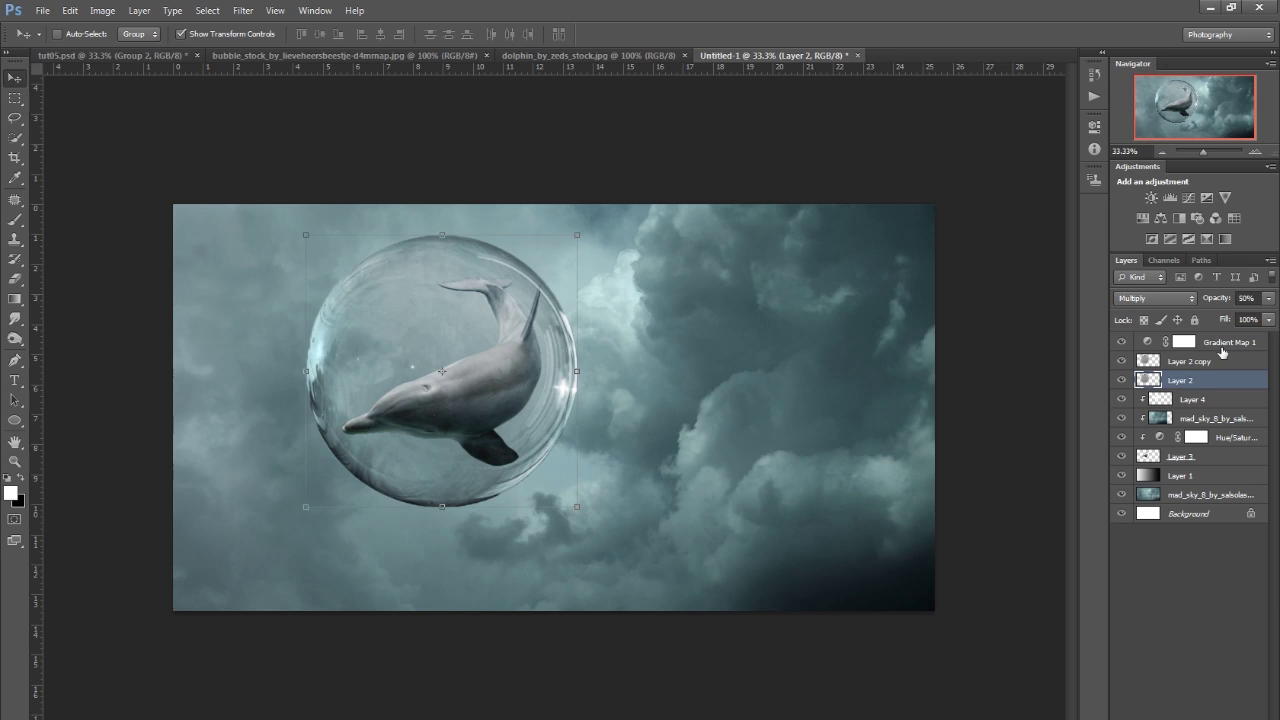
pyautogui.moveTo(1267, 303); pyautogui.dragTo(1247, 325)
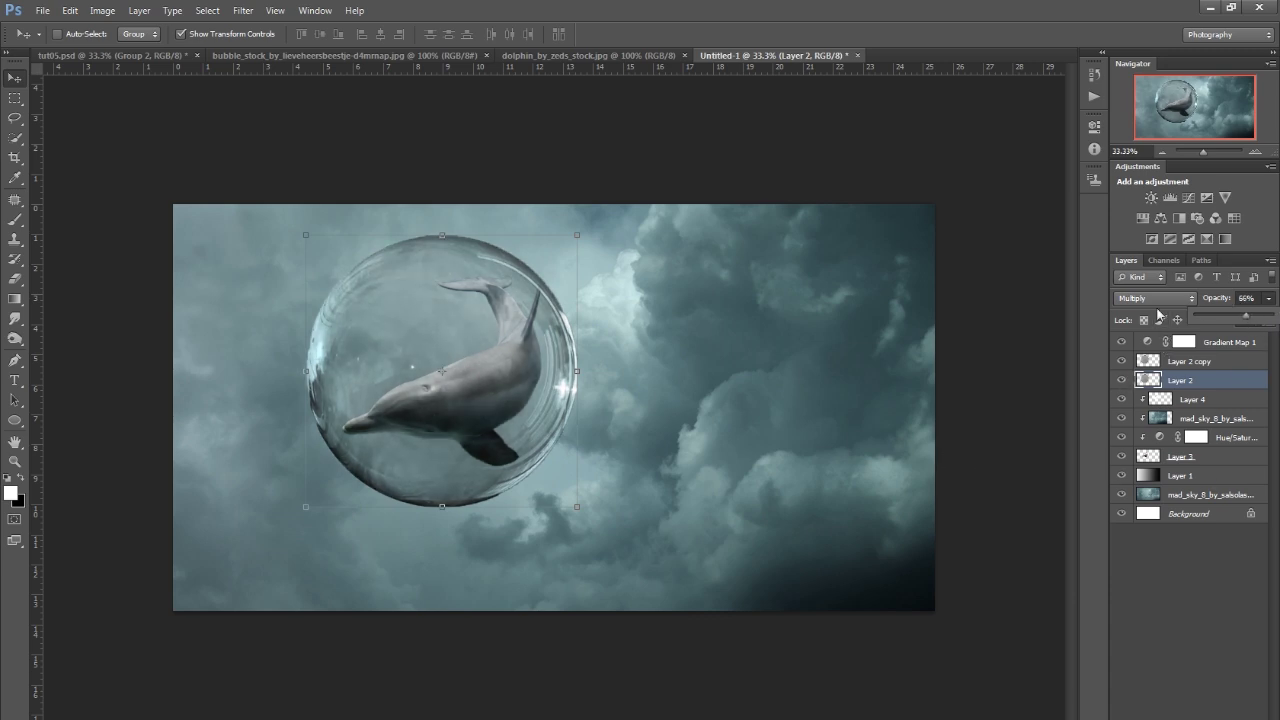
pyautogui.click(1156, 300)
pyautogui.click(1236, 398)
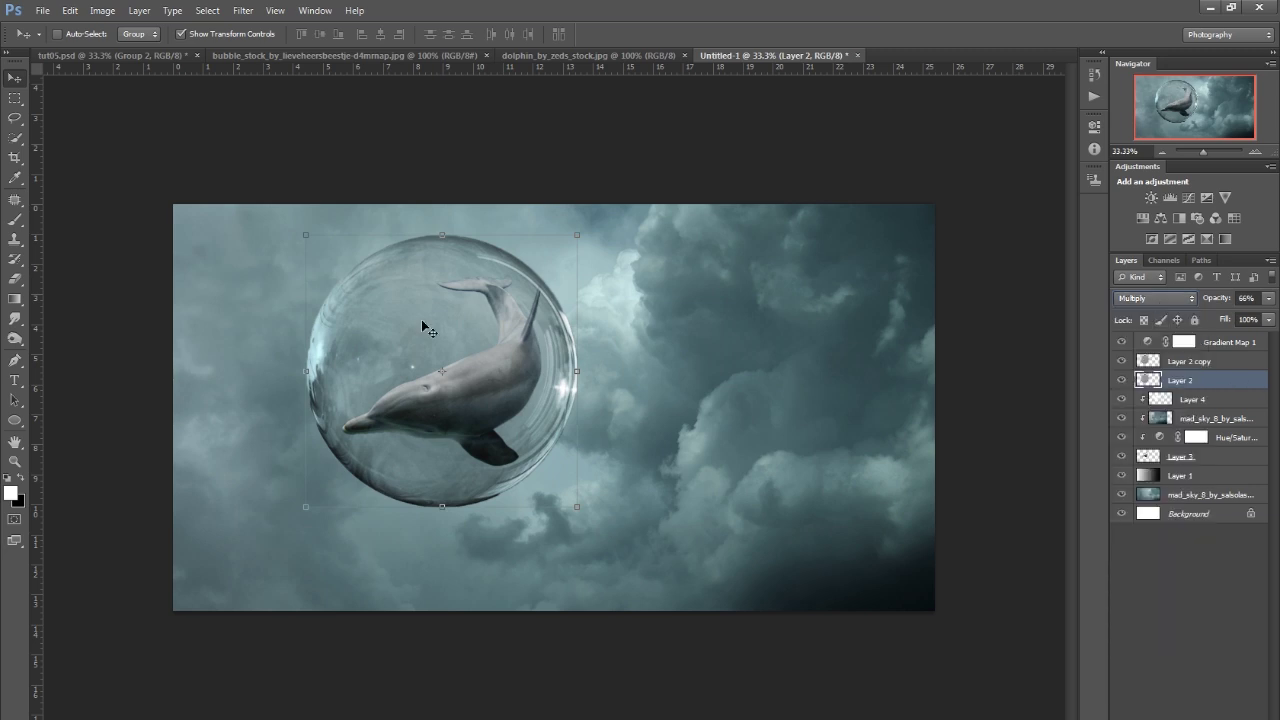
pyautogui.click(15, 461)
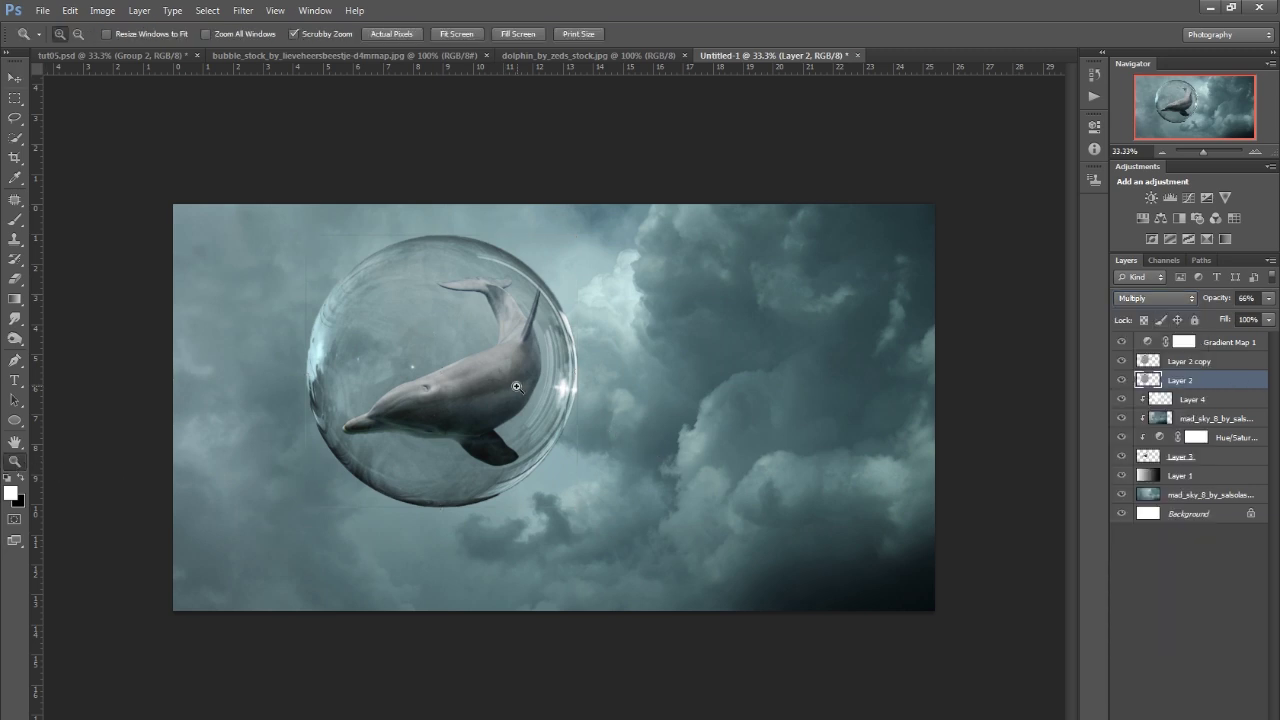
pyautogui.moveTo(594, 411); pyautogui.dragTo(602, 441)
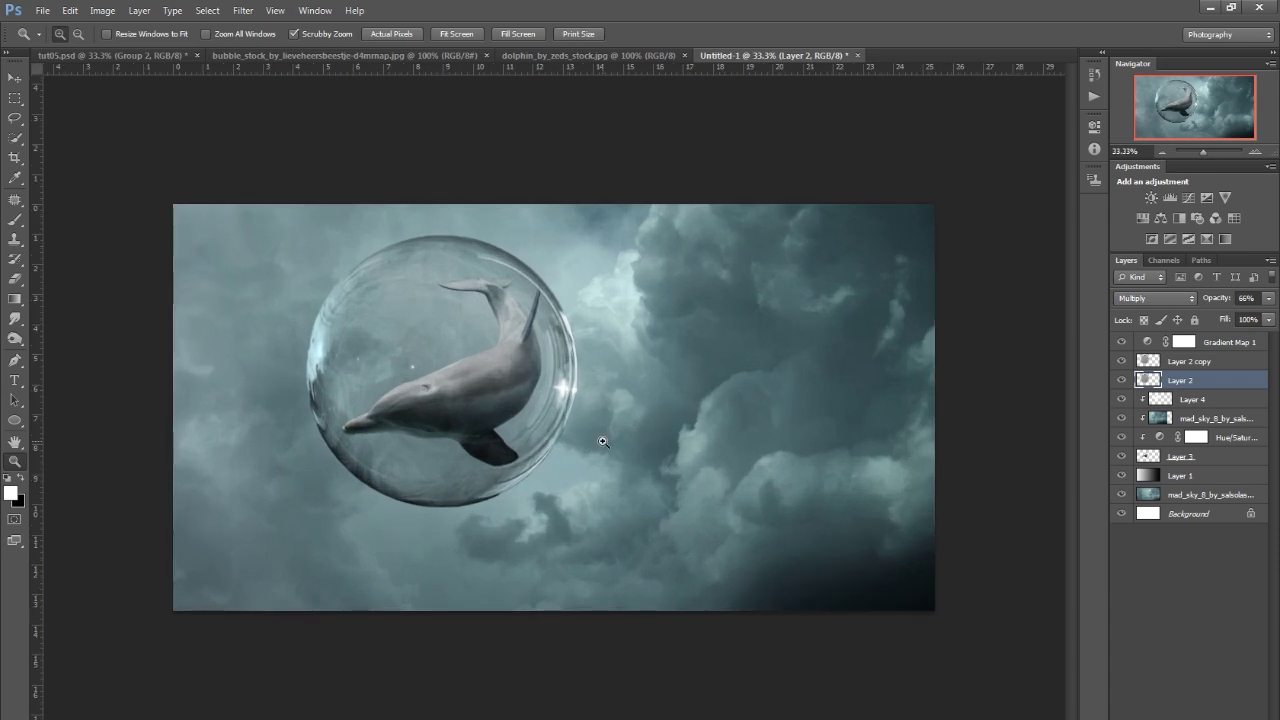